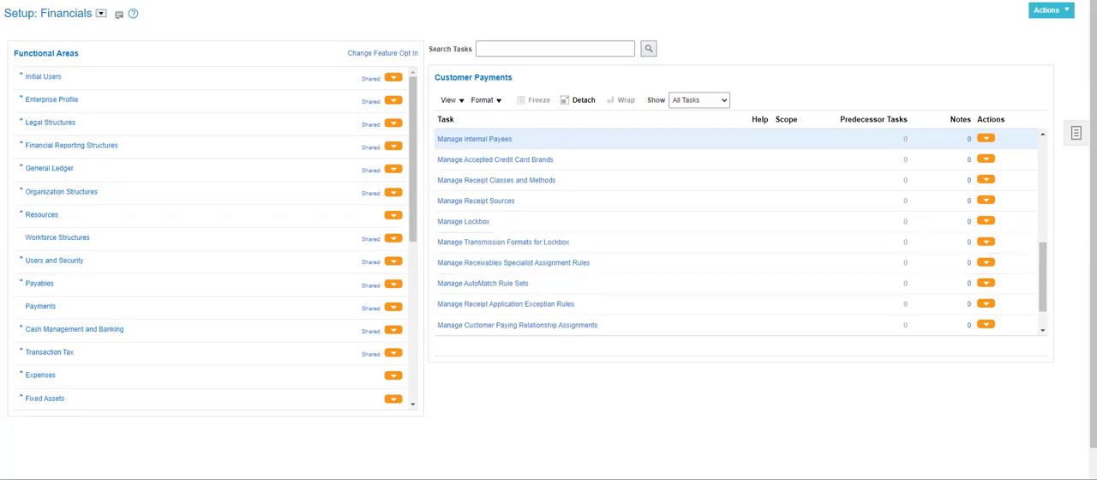
# Switch to the text notes and review the online and offline transmission points under the settlement configuration.
pyautogui.hotkey('alt', 'Tab')
pyautogui.moveTo(232, 269); pyautogui.dragTo(2, 264)
pyautogui.click(431, 308)
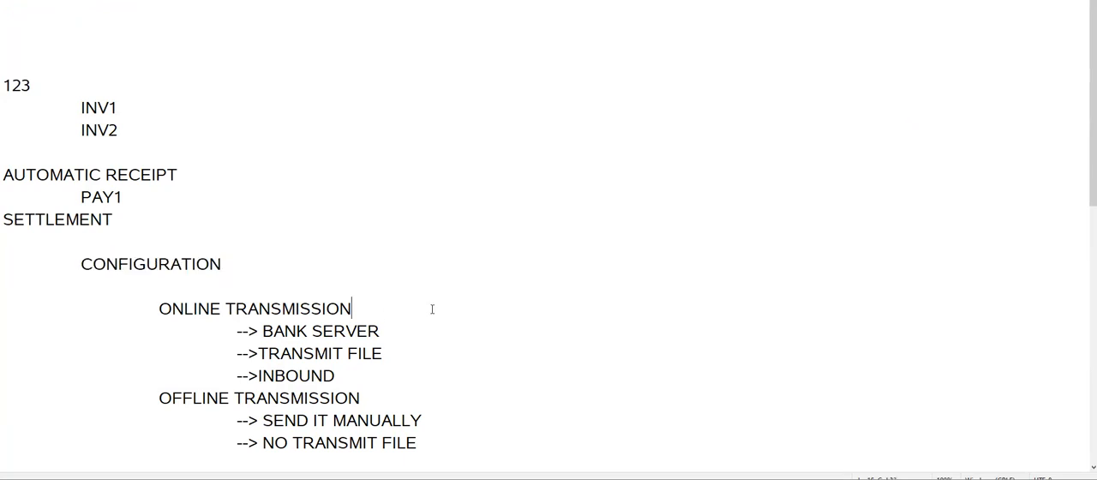
pyautogui.scroll(-1, 431, 308)
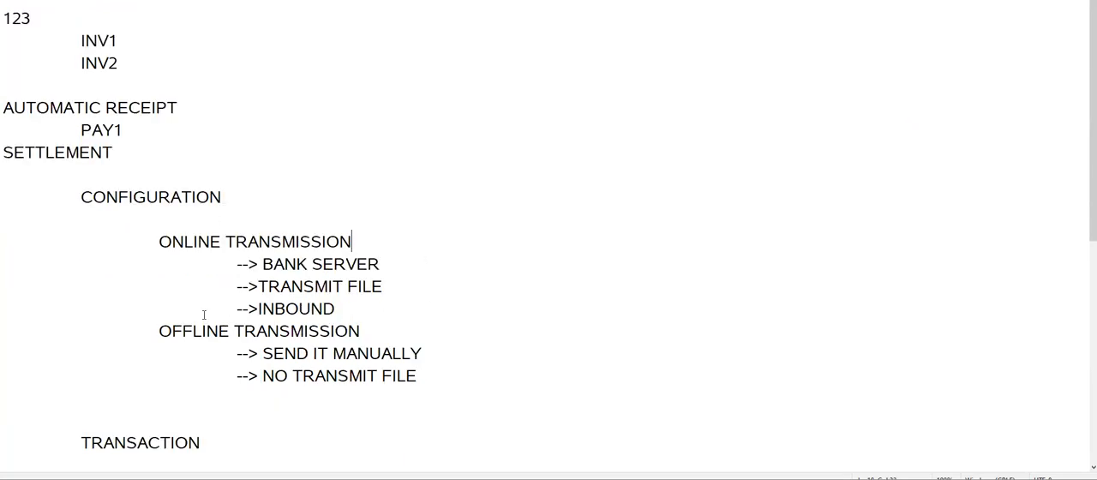
pyautogui.click(443, 380)
pyautogui.hotkey('alt', 'Tab')
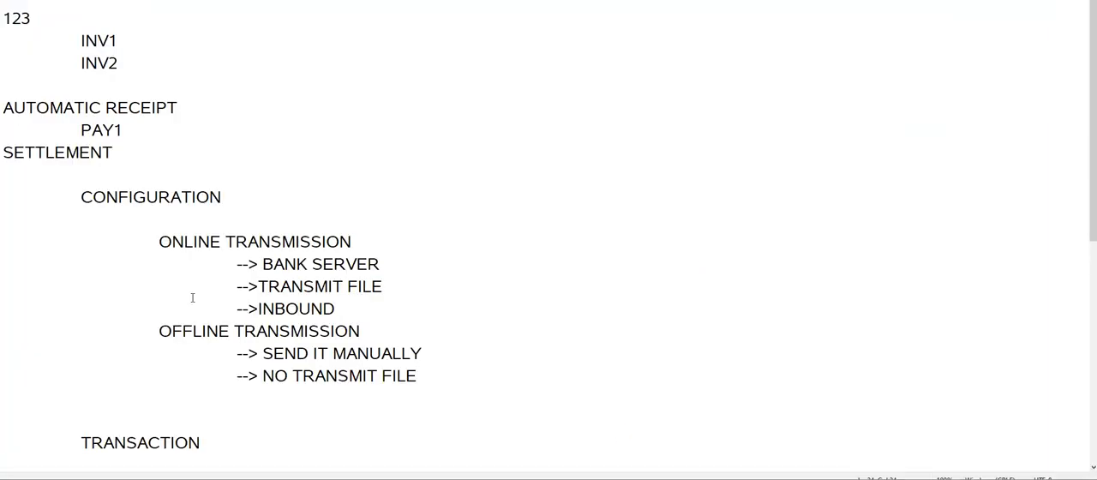
# Insert blank lines above the 123 entry in the text notes and add the line BANK1 there.
pyautogui.scroll(1, 262, 302)
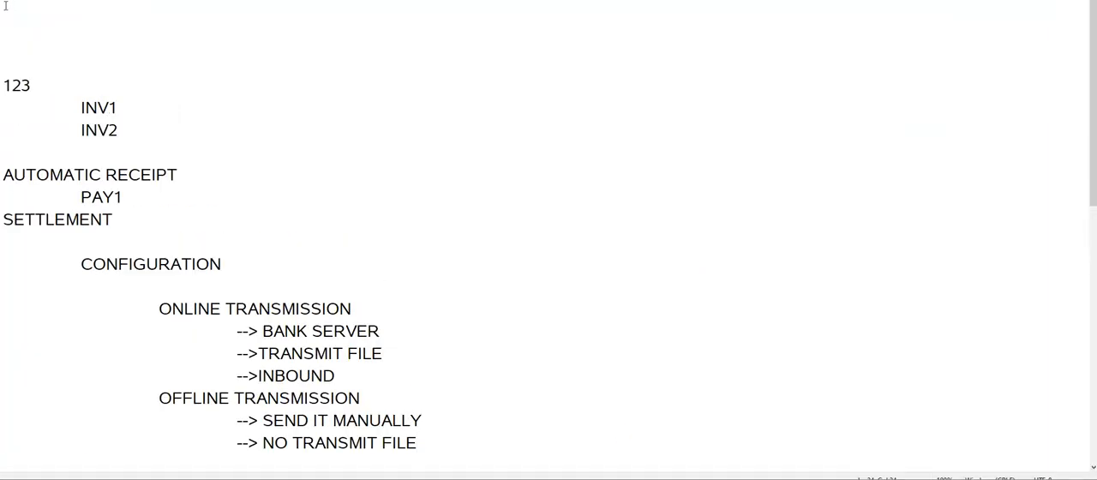
pyautogui.click(10, 32)
pyautogui.press('Return')
pyautogui.press('Return')
pyautogui.press('Up')
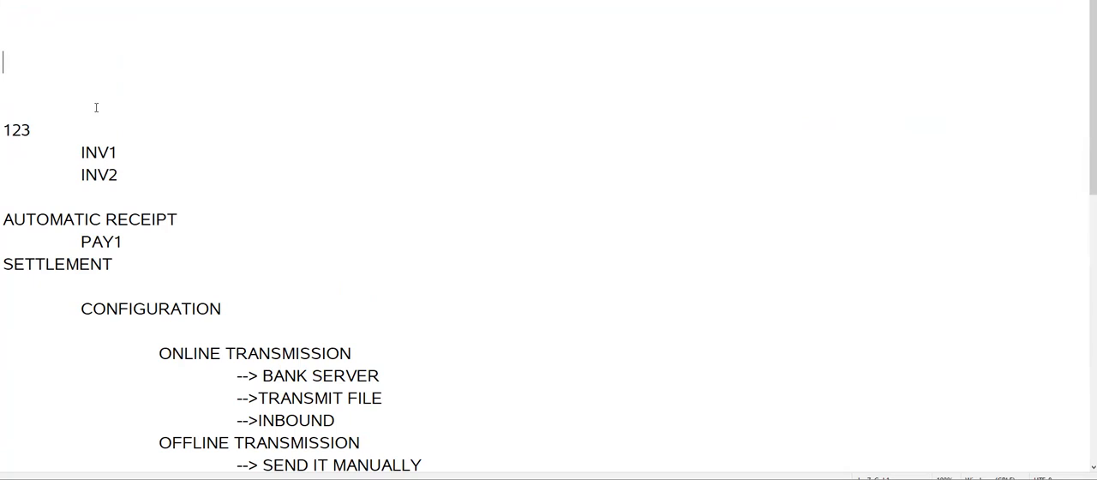
pyautogui.write('n')
pyautogui.press('BackSpace')
pyautogui.write('bank1')
pyautogui.press('BackSpace')
pyautogui.press('BackSpace')
pyautogui.press('BackSpace')
pyautogui.press('BackSpace')
pyautogui.press('BackSpace')
pyautogui.write('NA')
pyautogui.press('BackSpace')
pyautogui.press('BackSpace')
pyautogui.write('BANK1')
pyautogui.press('Return')
pyautogui.press('Return')
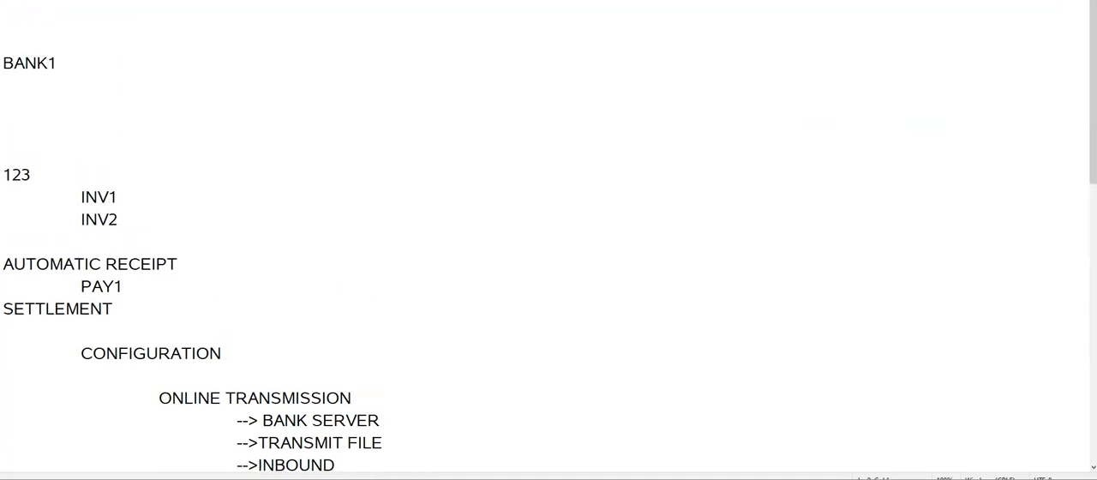
# Extend the BANK1 line so that it reads BANK1-LOAN PROVIDER.
pyautogui.press('Up')
pyautogui.press('Up')
pyautogui.write('-LOAN PROVIDER')
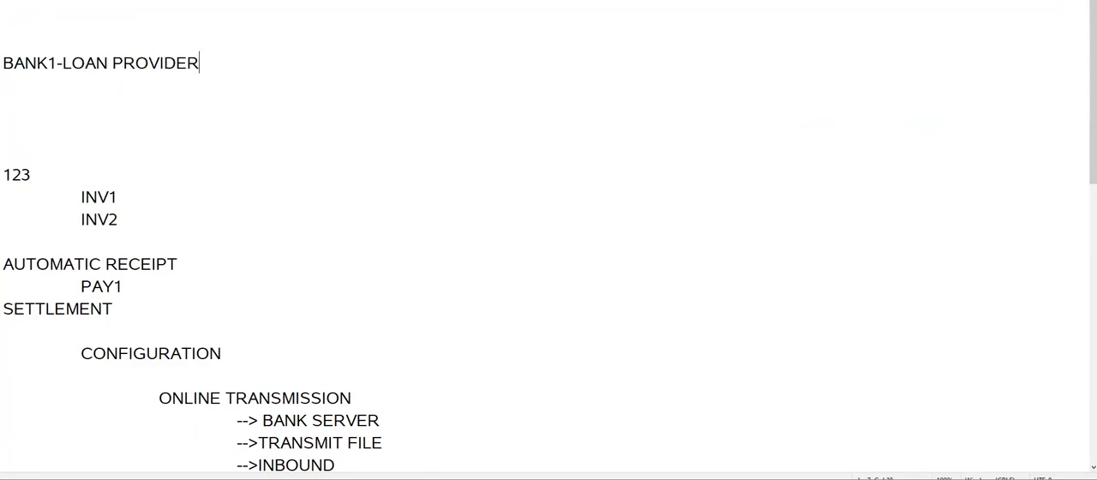
# Add the line BANK2-MY ACCOUNT below BANK1-LOAN PROVIDER, separated by a blank line.
pyautogui.press('Return')
pyautogui.press('Return')
pyautogui.write('BANK2-')
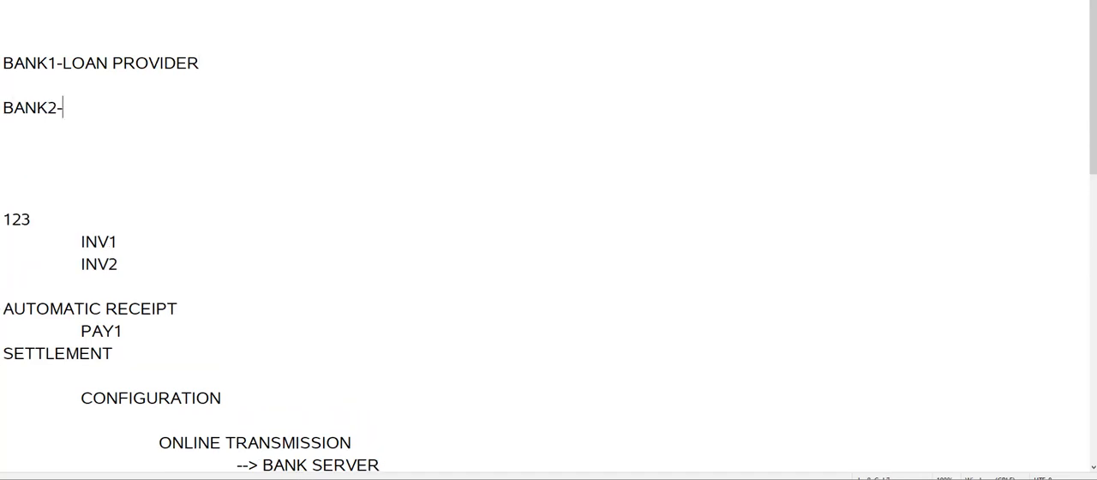
pyautogui.write('MY ACCOUNT')
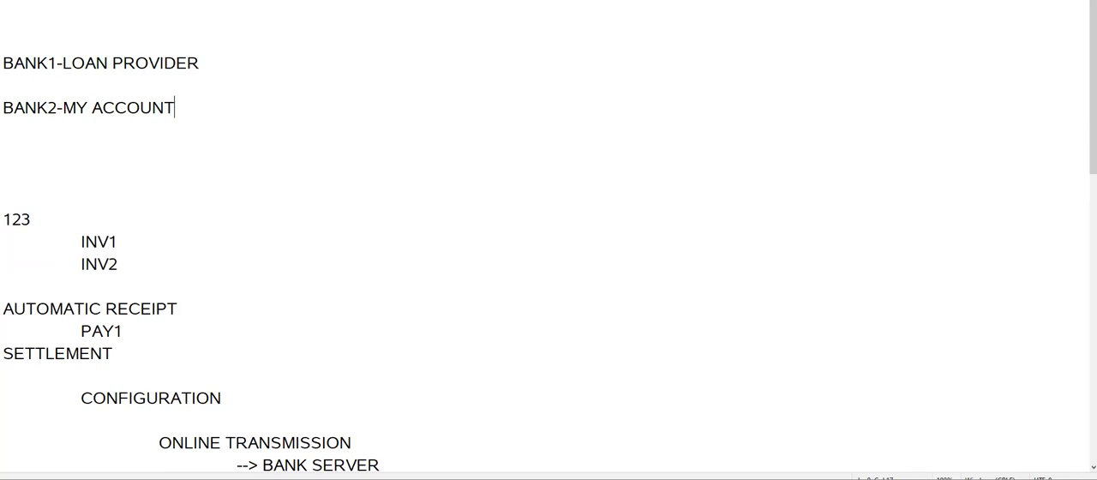
# Review the BANK1-LOAN PROVIDER and BANK2-MY ACCOUNT lines by highlighting each in turn.
pyautogui.moveTo(3, 62); pyautogui.dragTo(208, 58)
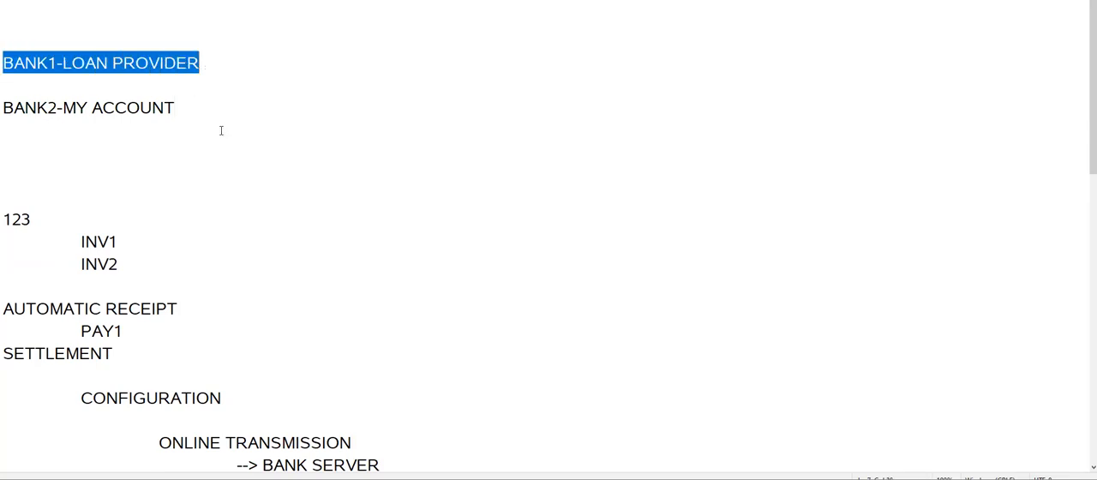
pyautogui.click(56, 159)
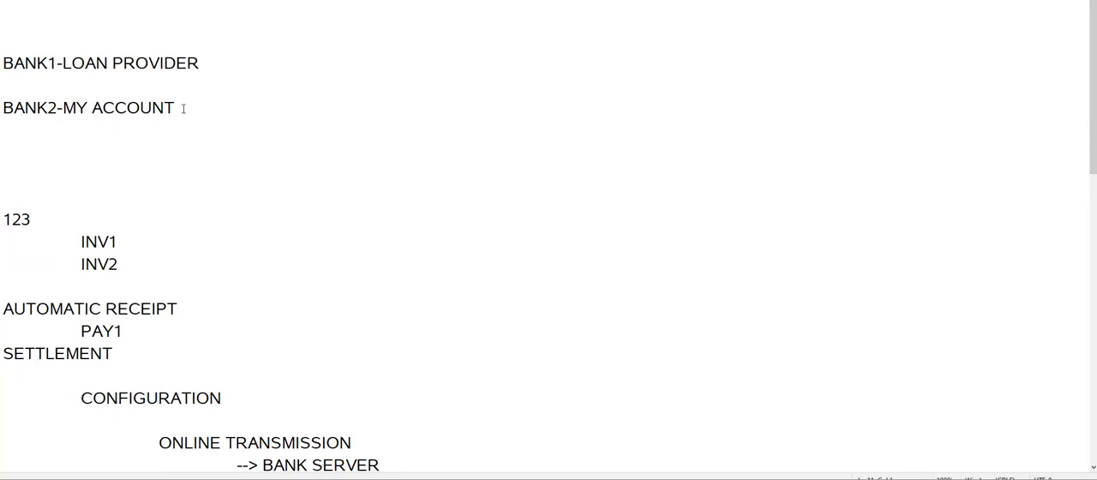
pyautogui.moveTo(182, 108); pyautogui.dragTo(3, 108)
pyautogui.click(113, 158)
pyautogui.click(186, 106)
pyautogui.click(206, 57)
pyautogui.hotkey('shift', 'Home')
# Add an indented line EMI AUTHORIZATION between the BANK1-LOAN PROVIDER and BANK2-MY ACCOUNT lines.
pyautogui.click(215, 68)
pyautogui.press('Return')
pyautogui.press('Tab')
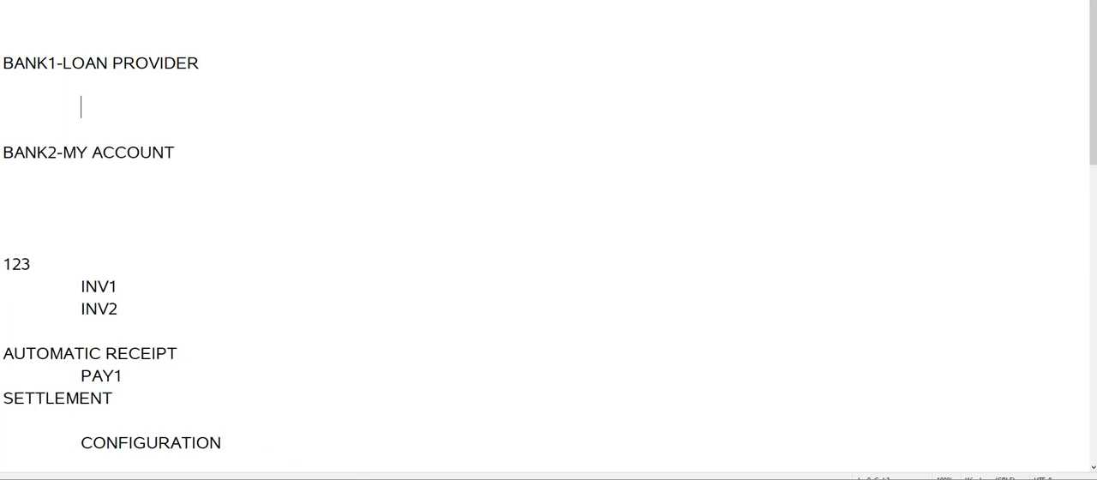
pyautogui.write('EMIT')
pyautogui.press('BackSpace')
pyautogui.write('AUTH')
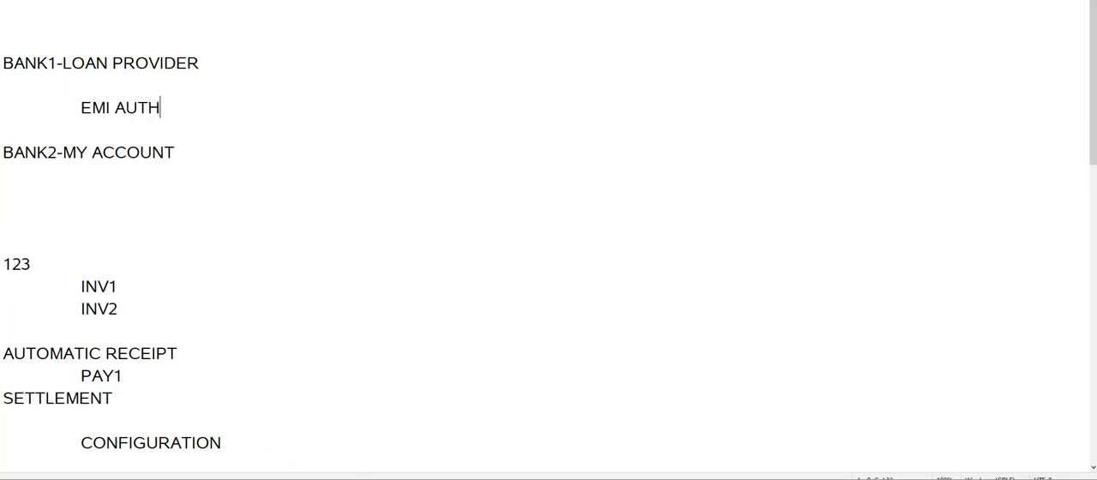
pyautogui.write('ORIZATION')
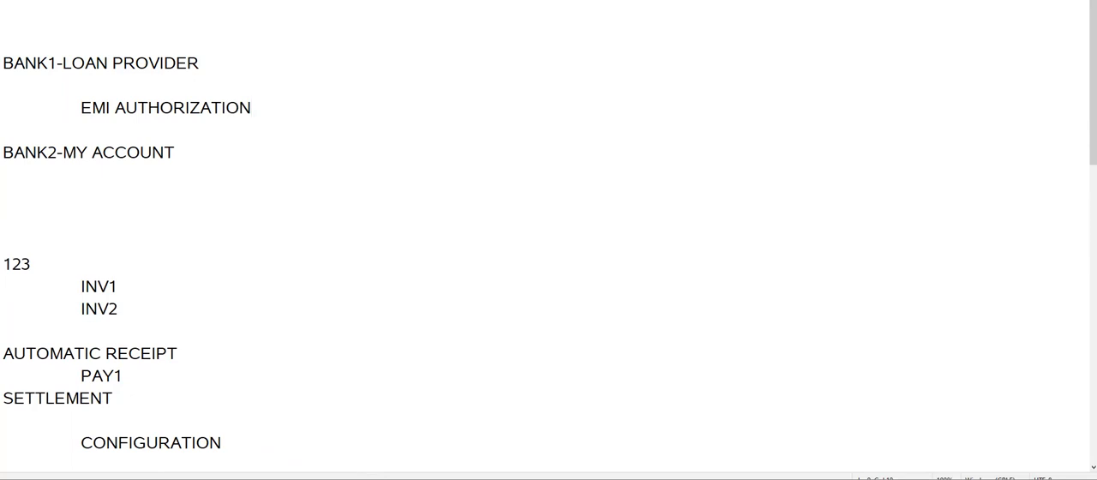
# Highlight the account line and the loan provider line to compare the roles of the two banks.
pyautogui.moveTo(4, 152); pyautogui.dragTo(194, 155)
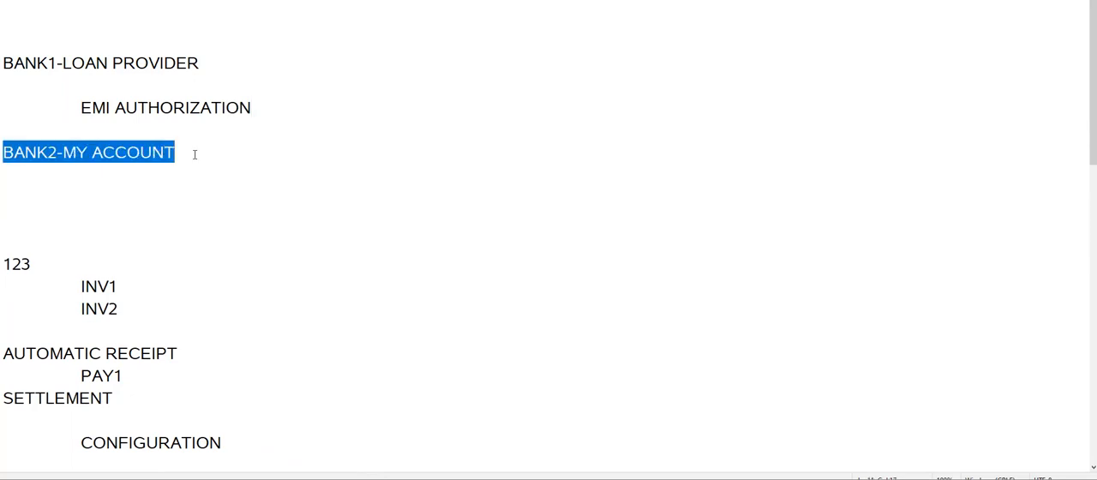
pyautogui.click(213, 196)
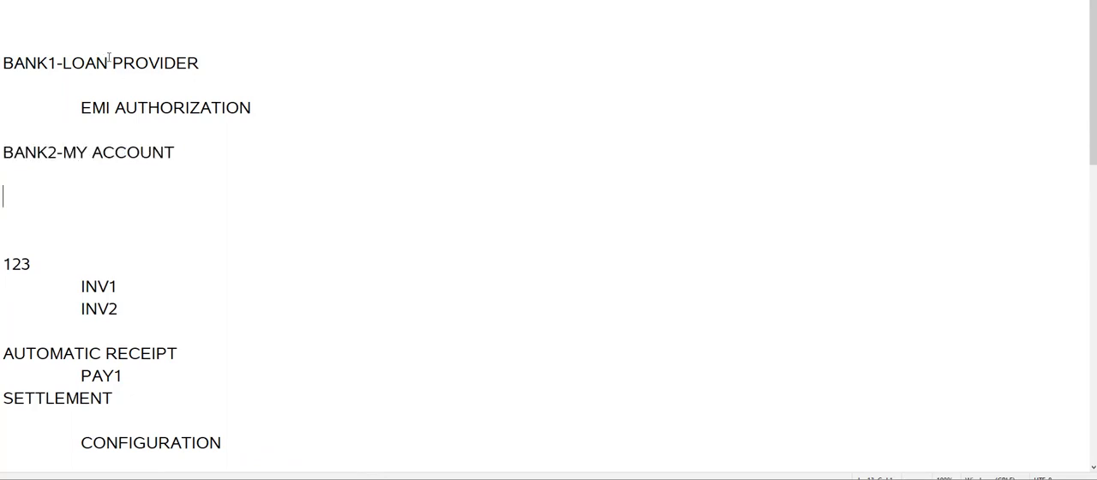
pyautogui.click(105, 121)
pyautogui.moveTo(5, 66); pyautogui.dragTo(201, 61)
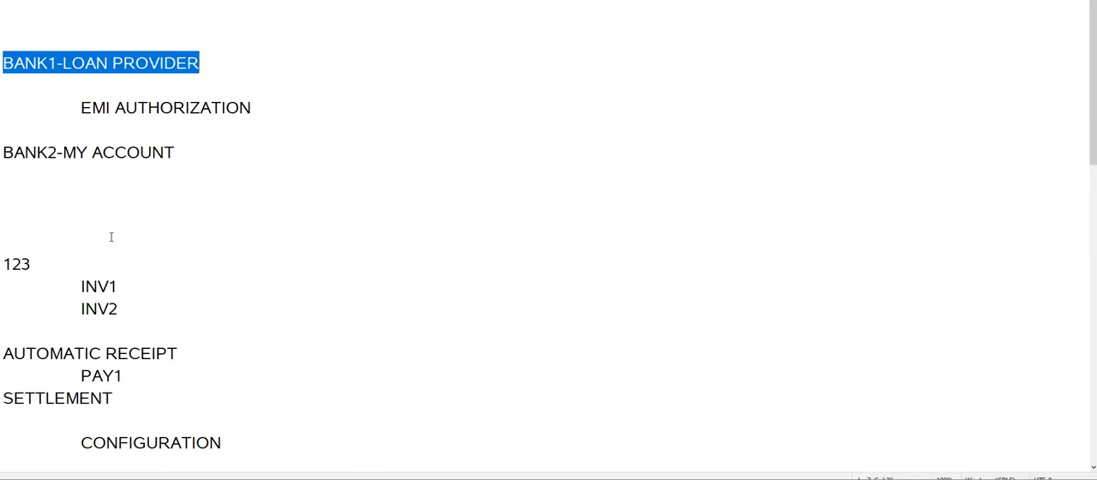
pyautogui.click(137, 191)
pyautogui.moveTo(182, 153); pyautogui.dragTo(4, 153)
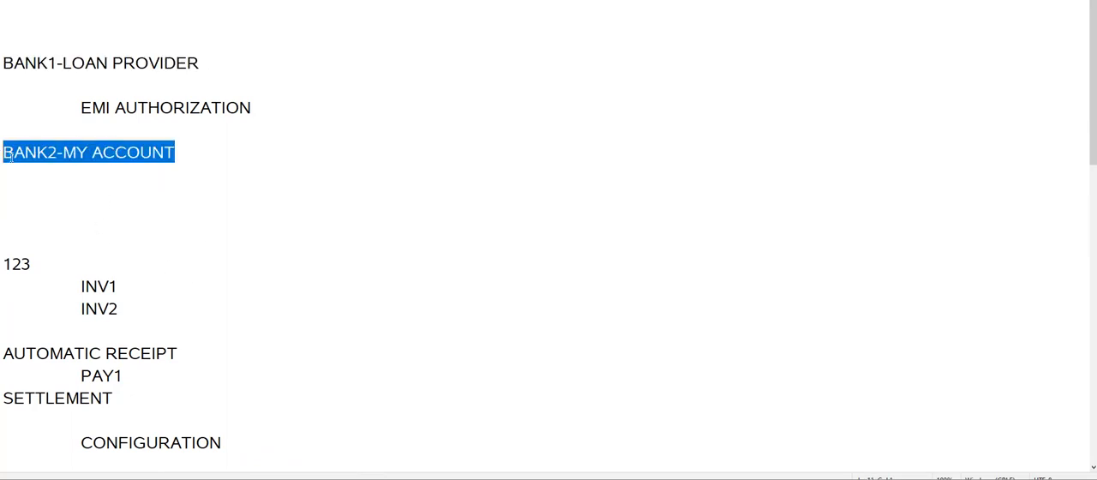
pyautogui.click(181, 150)
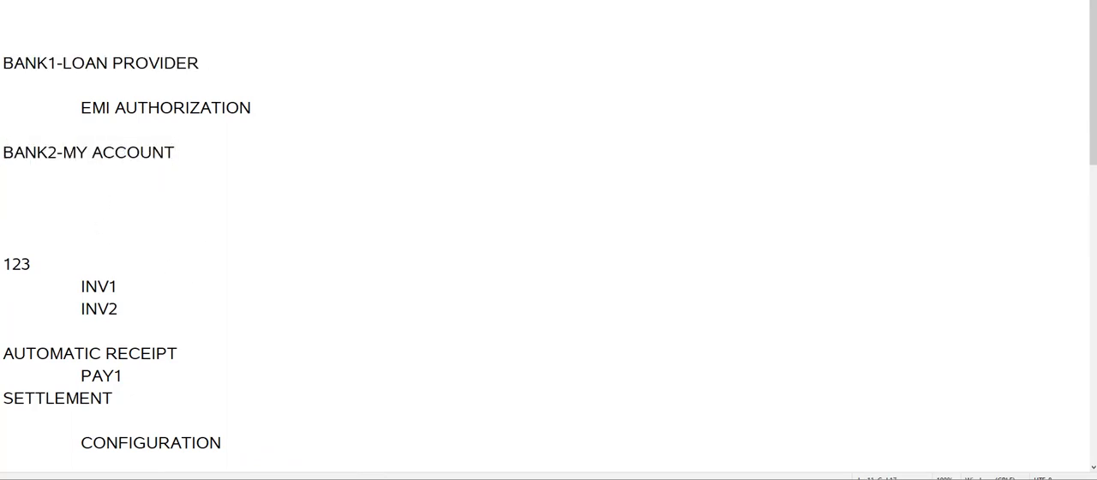
# Undo the AUTHORIZATION text on the indented line and shorten the line to EMI.
pyautogui.hotkey('ctrl', 'z')
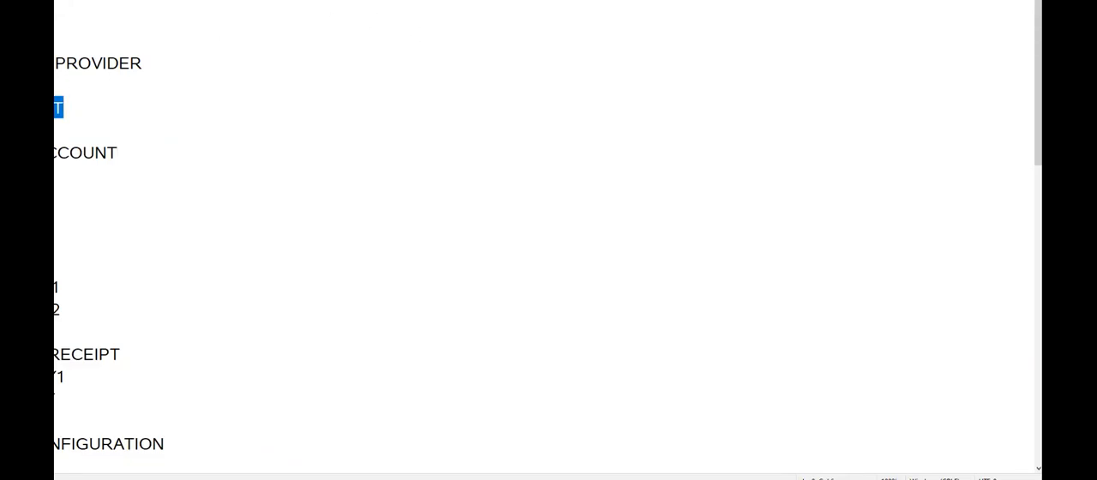
pyautogui.click(169, 135)
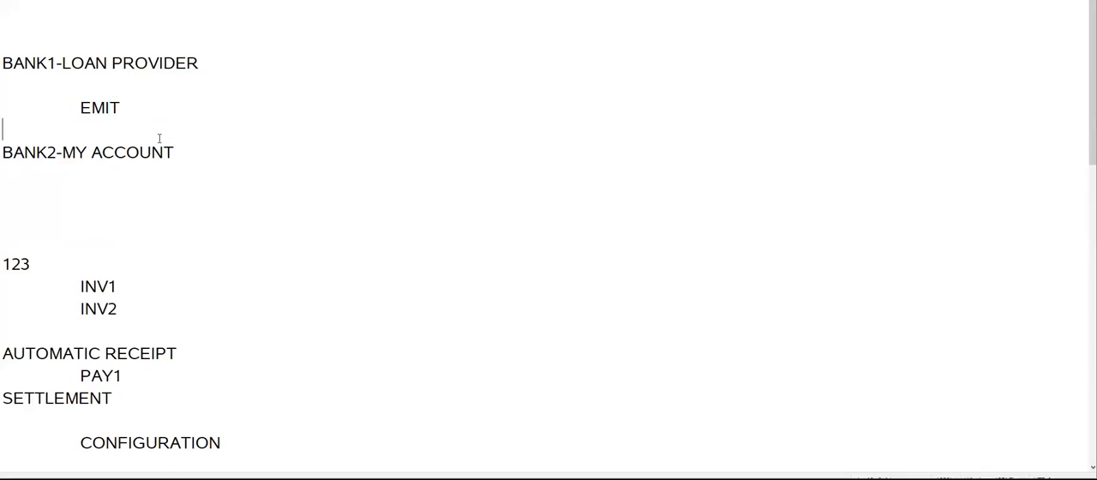
pyautogui.click(126, 107)
pyautogui.press('BackSpace')
# Add the line DEBIT AUTHORIZATION below BANK2-MY ACCOUNT, separated by a blank line.
pyautogui.moveTo(4, 153); pyautogui.dragTo(175, 154)
pyautogui.click(236, 199)
pyautogui.moveTo(4, 62); pyautogui.dragTo(317, 59)
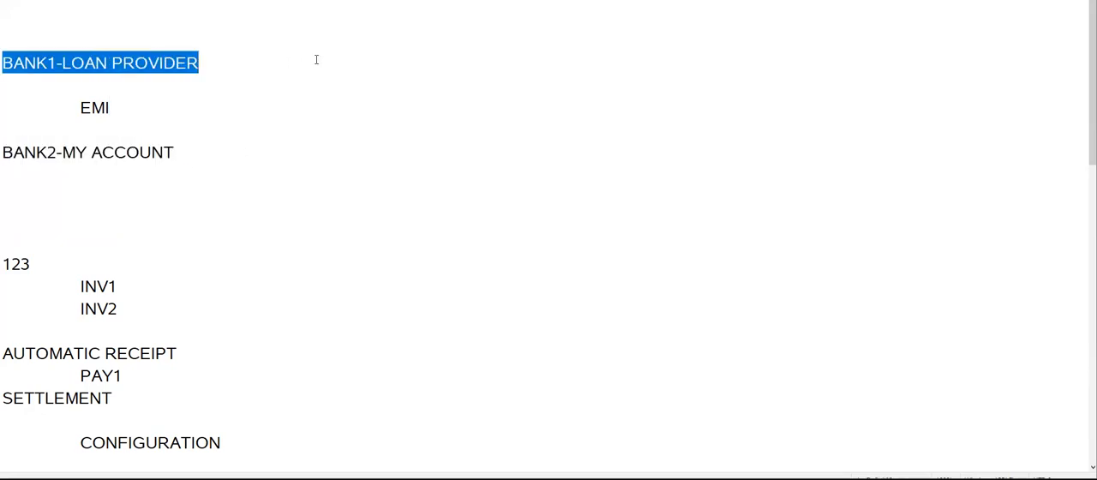
pyautogui.click(201, 151)
pyautogui.press('Return')
pyautogui.press('Return')
pyautogui.write('DEBIT ')
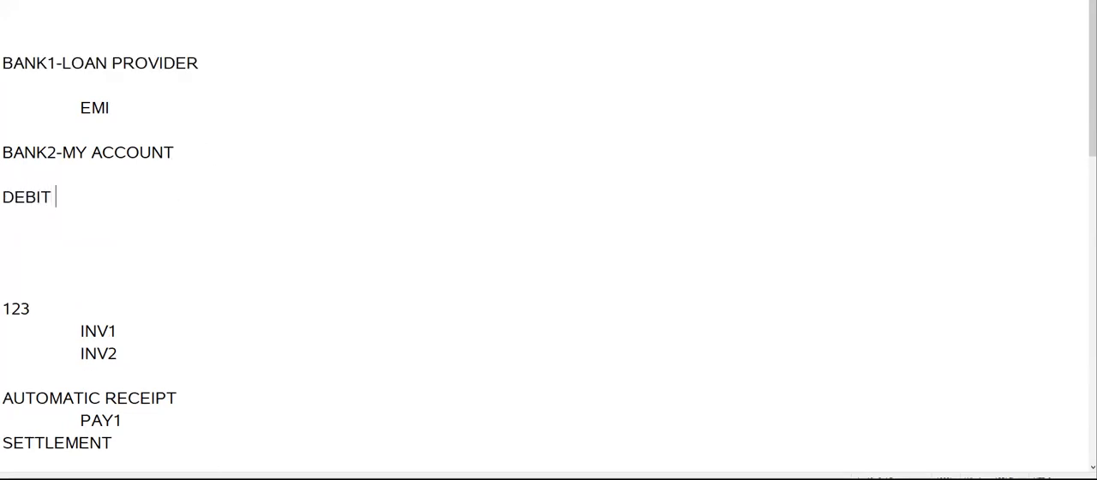
pyautogui.write('AUTHORIZAT')
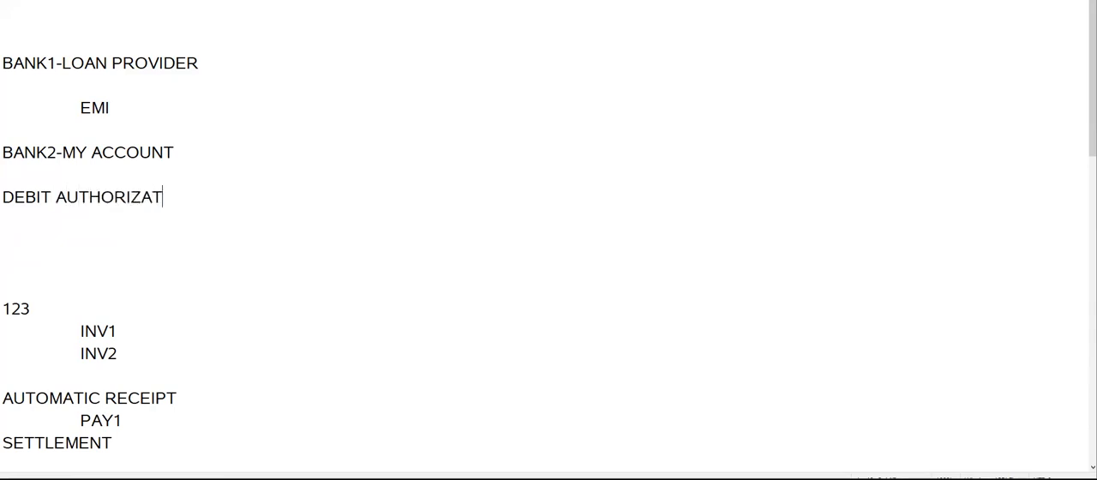
pyautogui.write('ION')
# Review the complete bank loan example and the PAY1 entry under AUTOMATIC RECEIPT.
pyautogui.click(91, 244)
pyautogui.moveTo(211, 195); pyautogui.dragTo(3, 63)
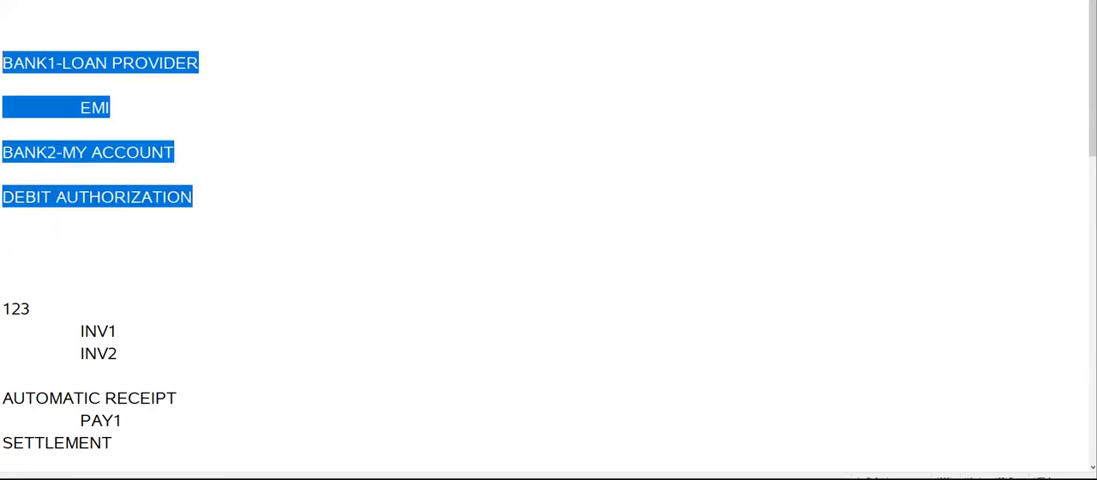
pyautogui.click(198, 225)
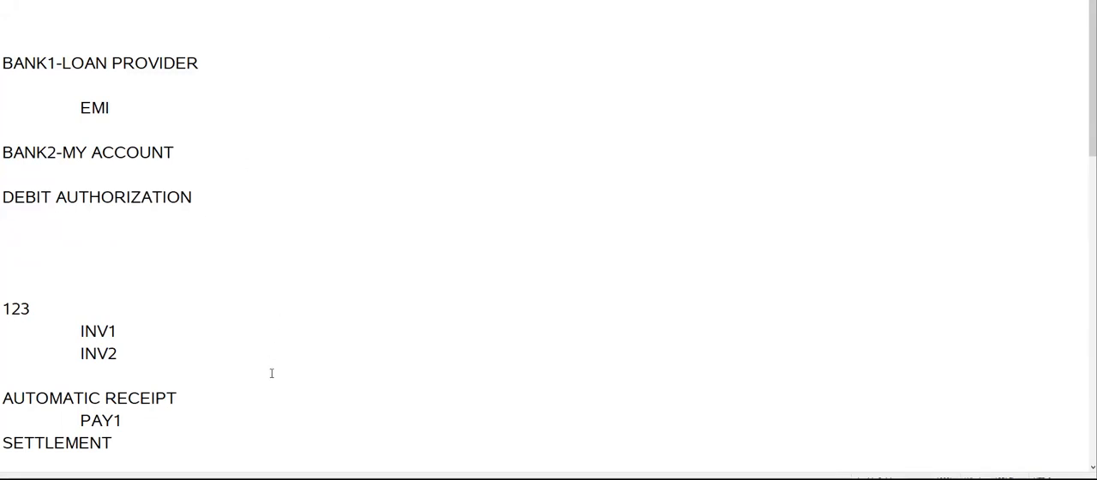
pyautogui.click(188, 235)
pyautogui.scroll(-1, 135, 194)
pyautogui.scroll(-1, 115, 302)
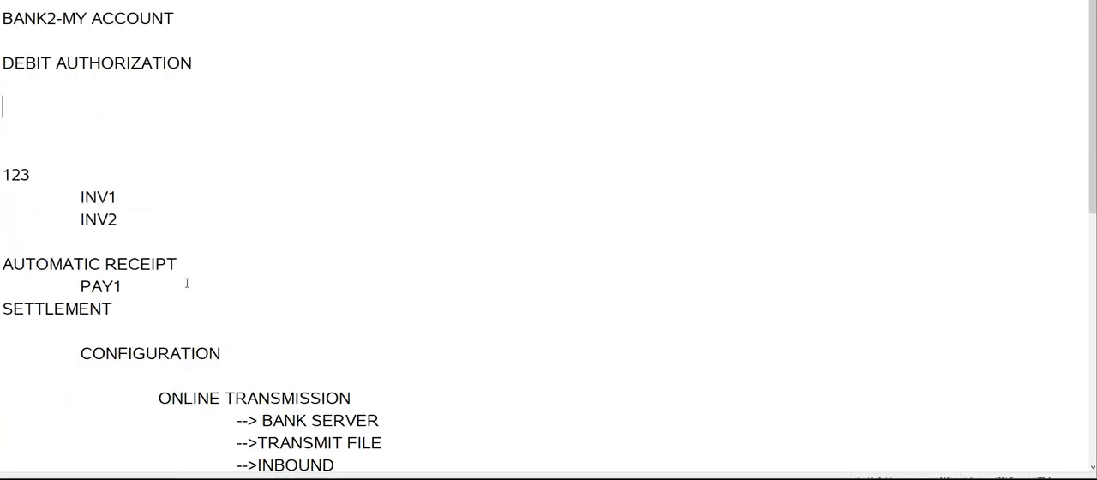
pyautogui.moveTo(81, 286); pyautogui.dragTo(129, 286)
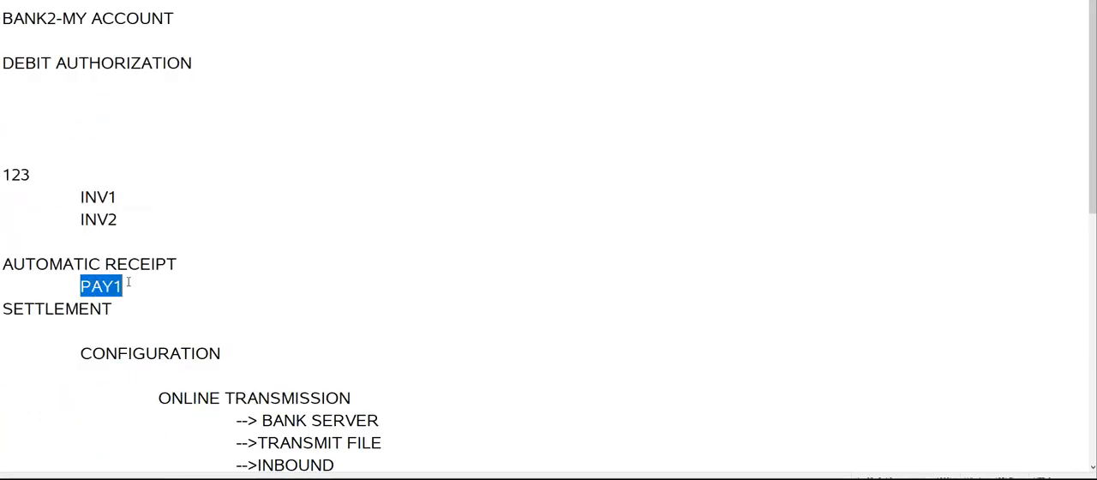
pyautogui.click(268, 292)
pyautogui.scroll(2, 283, 248)
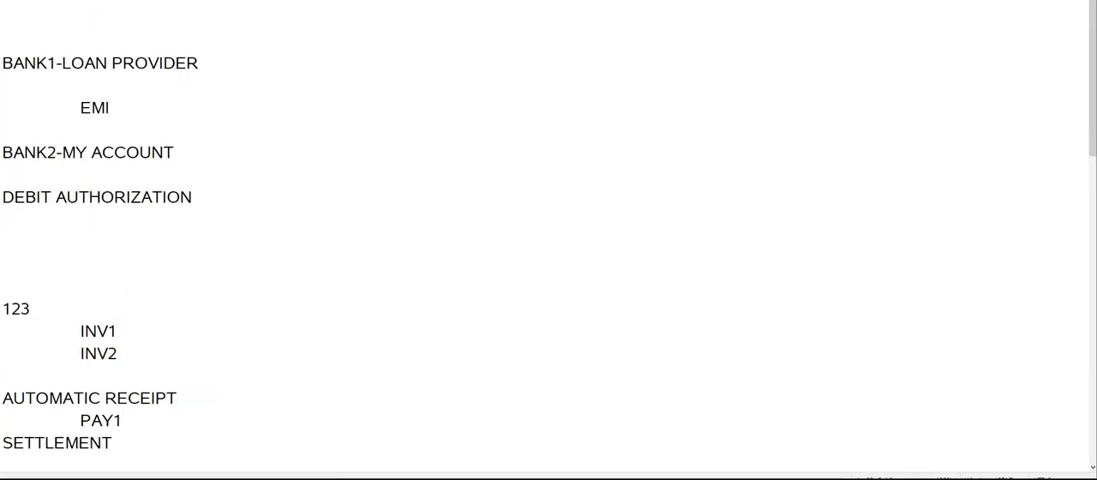
# Compare the DEBIT AUTHORIZATION and BANK2-MY ACCOUNT lines with the PAY1 entry by highlighting each.
pyautogui.moveTo(3, 197); pyautogui.dragTo(194, 197)
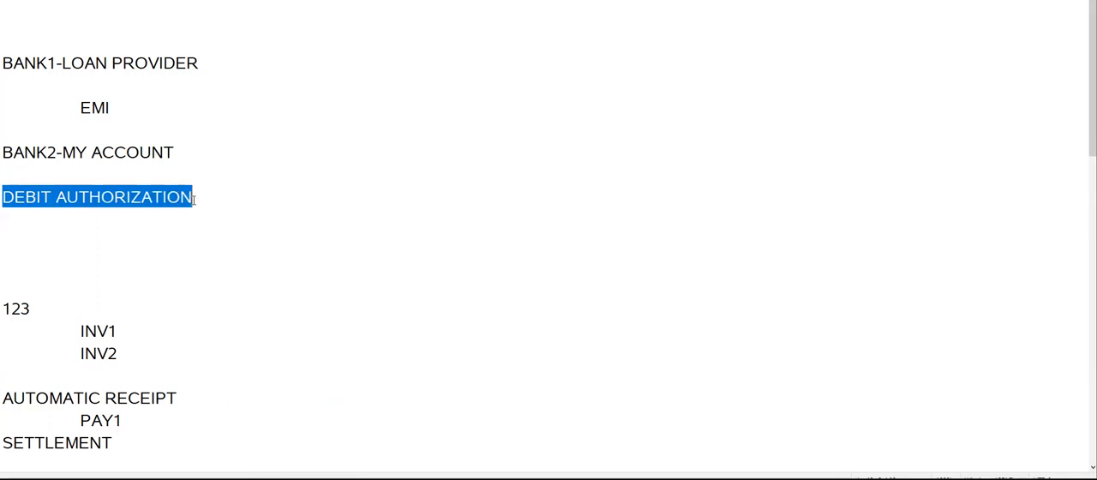
pyautogui.click(236, 268)
pyautogui.moveTo(3, 152); pyautogui.dragTo(176, 152)
pyautogui.click(233, 256)
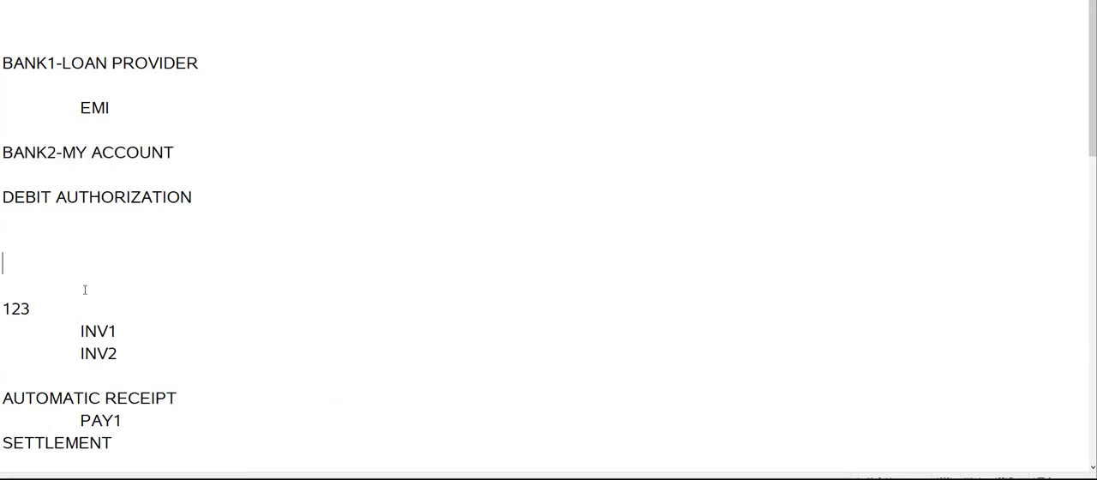
pyautogui.scroll(-2, 160, 383)
pyautogui.moveTo(80, 286); pyautogui.dragTo(145, 289)
pyautogui.click(348, 277)
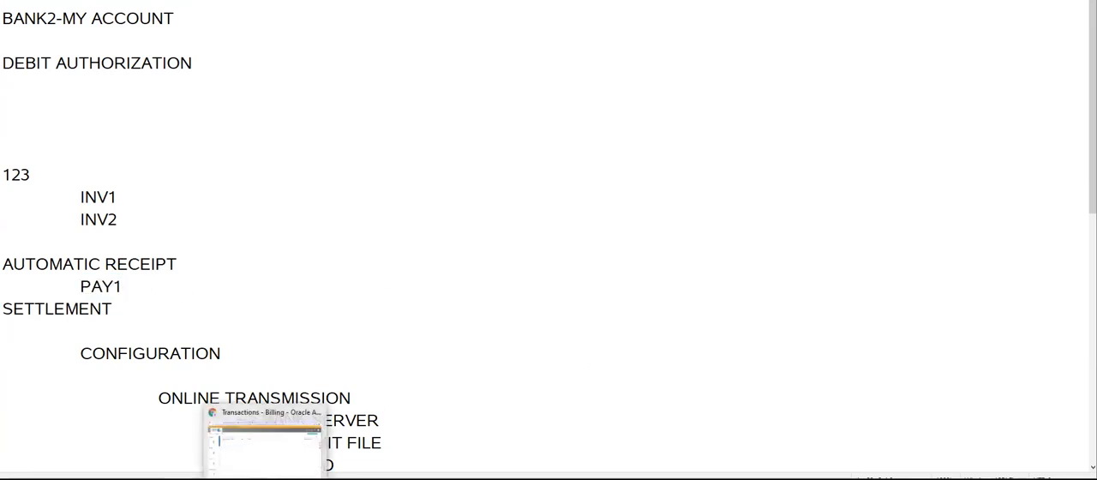
# Switch to the Oracle Billing page in the browser and open the Manage Customers task.
pyautogui.click(262, 477)
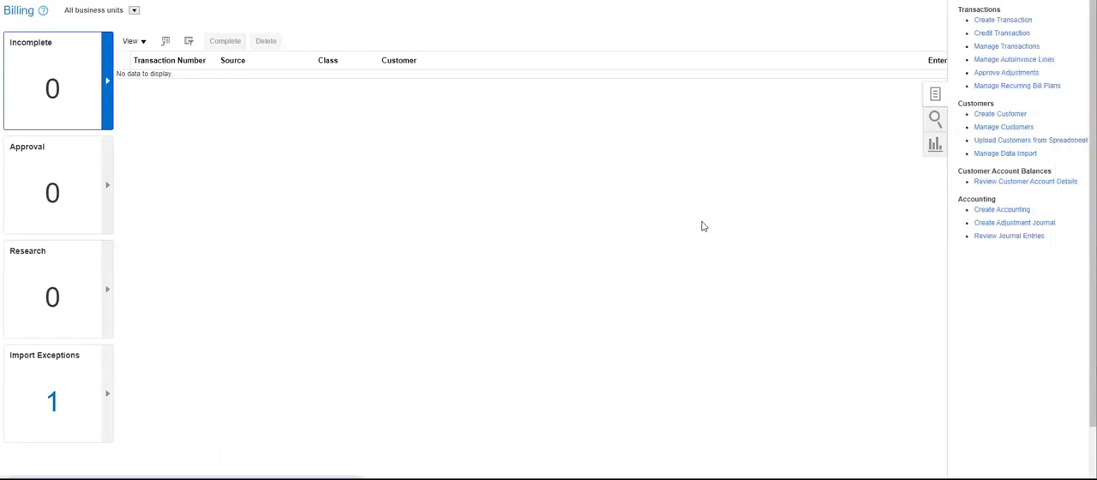
pyautogui.click(987, 128)
# Switch to the notes and highlight the BANK1-LOAN PROVIDER line and BANK in the BANK2-MY ACCOUNT line.
pyautogui.hotkey('alt', 'Tab')
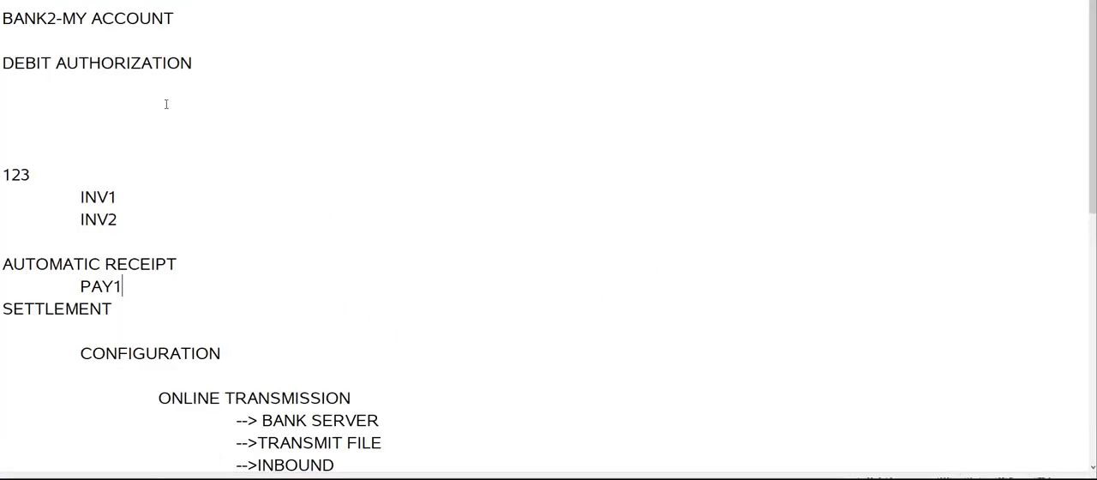
pyautogui.click(164, 144)
pyautogui.scroll(2, 206, 120)
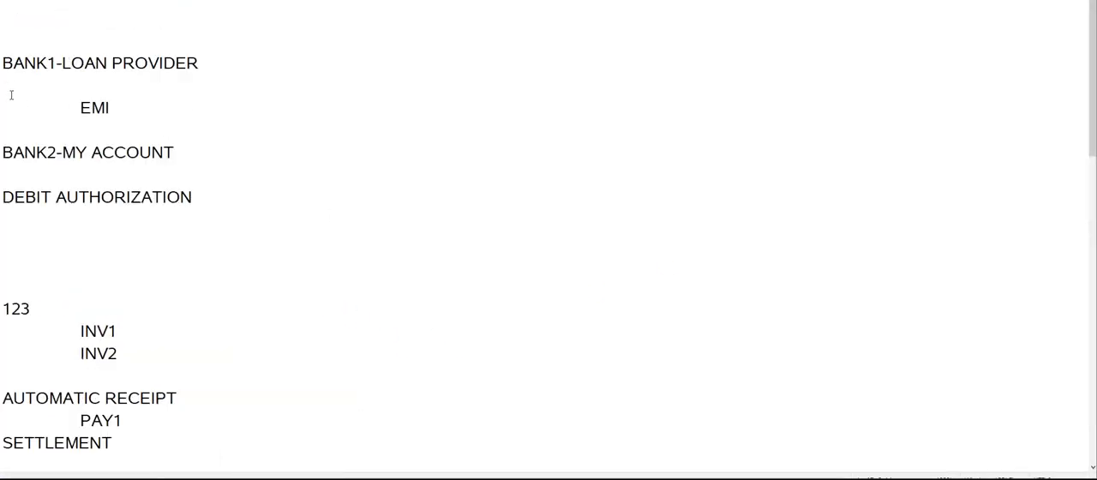
pyautogui.moveTo(5, 62); pyautogui.dragTo(208, 63)
pyautogui.click(260, 247)
pyautogui.moveTo(5, 153); pyautogui.dragTo(51, 150)
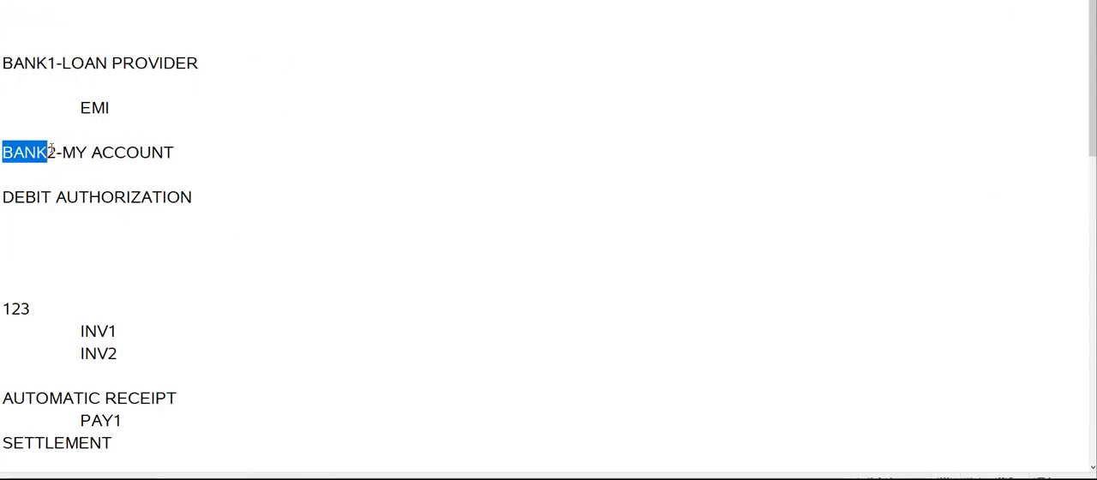
pyautogui.click(199, 218)
pyautogui.moveTo(5, 63); pyautogui.dragTo(245, 65)
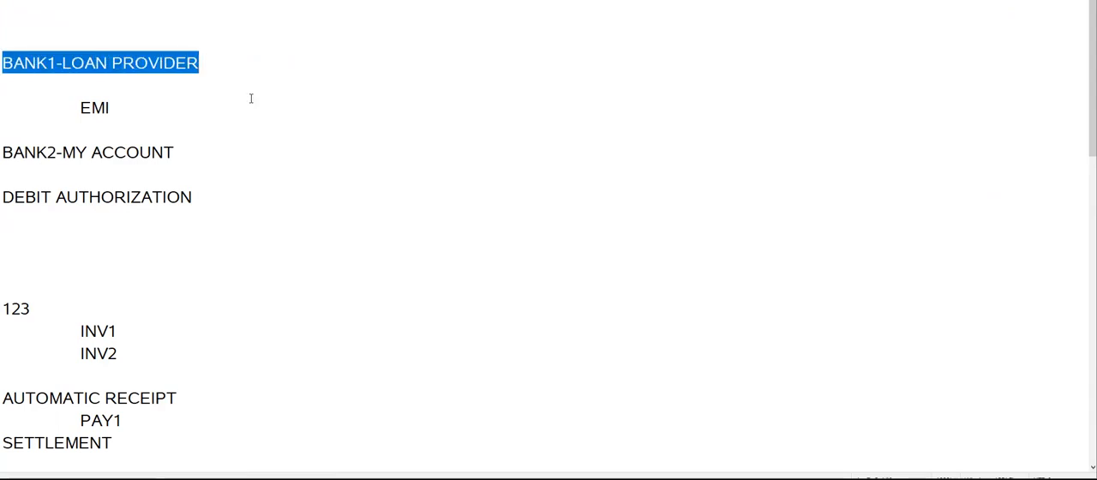
# Return to Manage Customers in the browser, search for the organization NASCUSTOMER and open its bill-to site.
pyautogui.hotkey('alt', 'Tab')
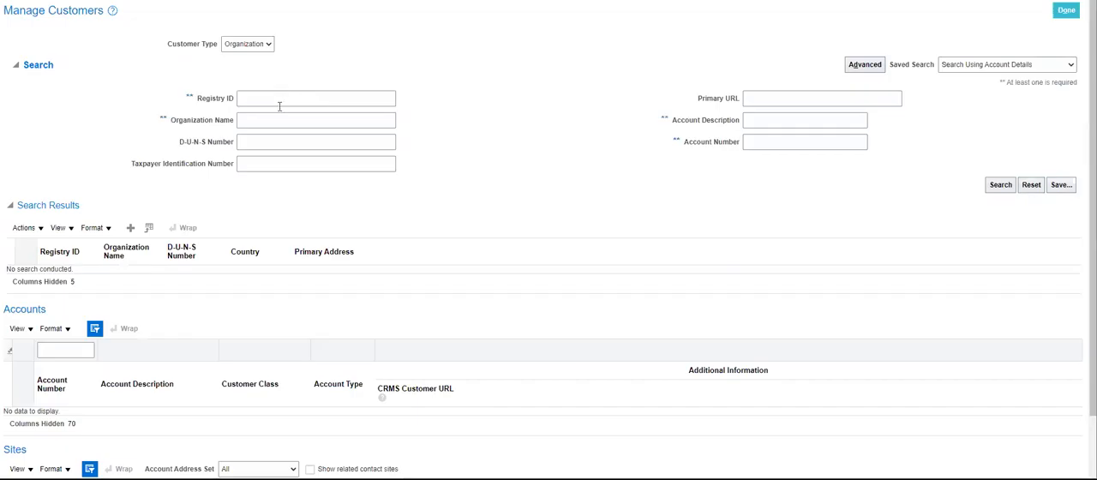
pyautogui.click(279, 120)
pyautogui.write('NASCUSTOME')
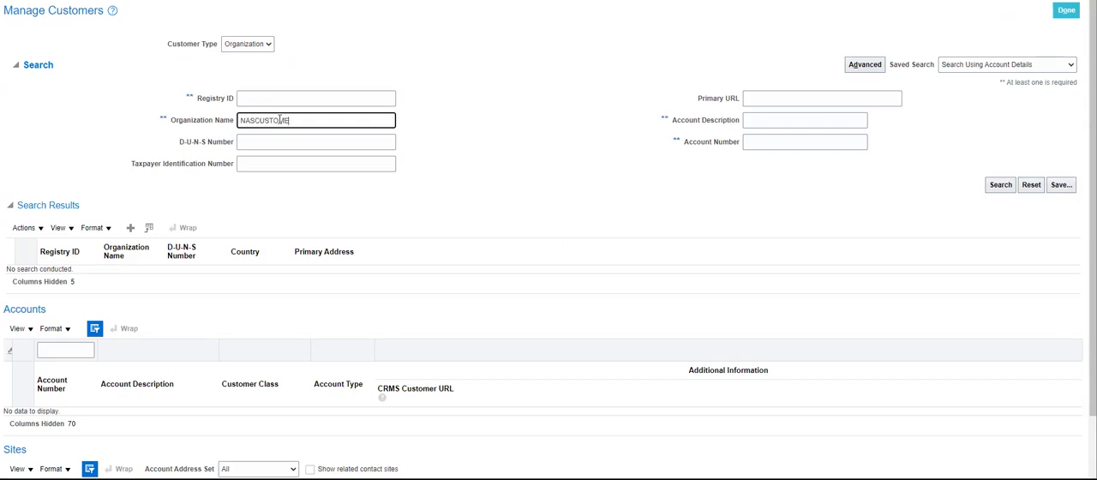
pyautogui.click(1000, 185)
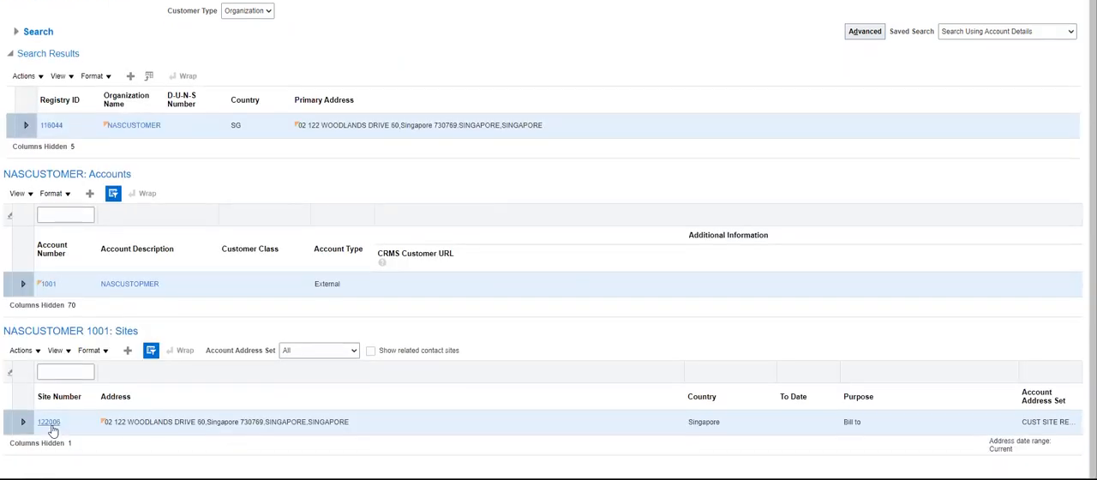
pyautogui.click(52, 423)
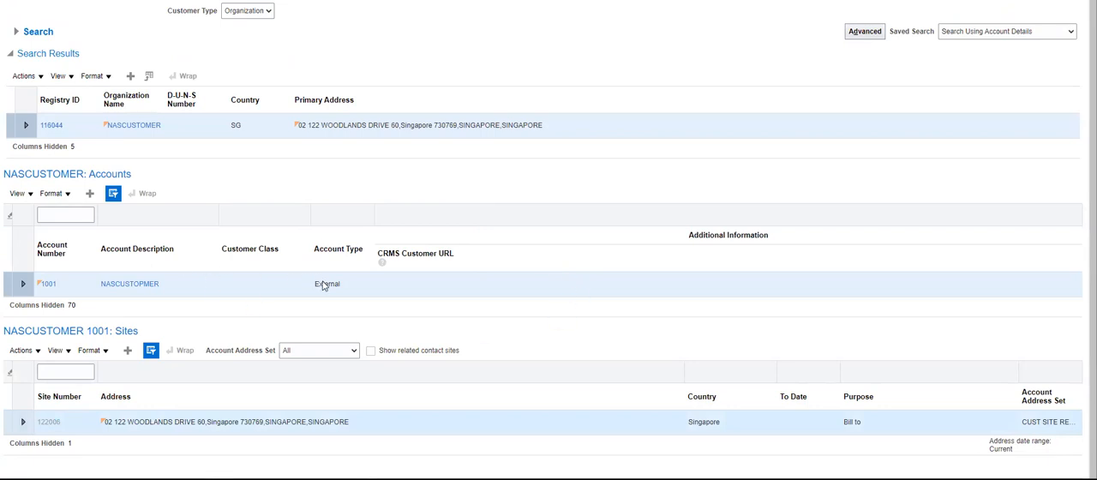
# Show the bank accounts in the site's payment details, widen the Reference Identifier column and highlight the debit authorization's identifier.
pyautogui.scroll(-1, 92, 193)
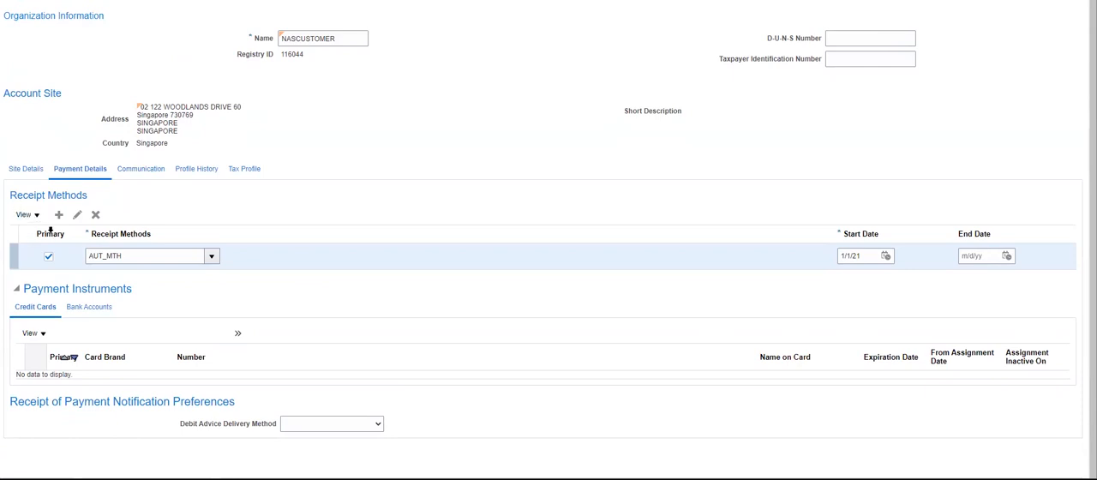
pyautogui.click(81, 308)
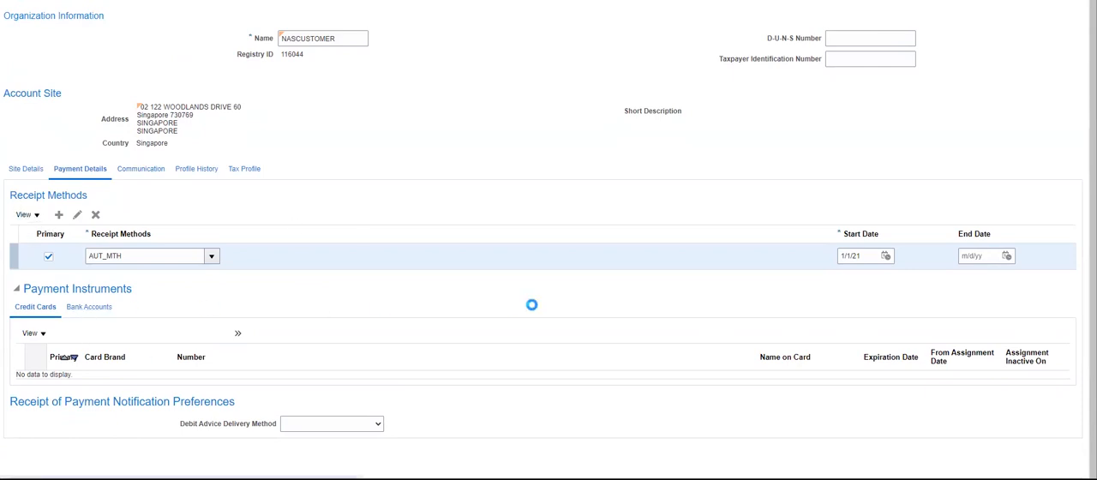
pyautogui.scroll(-4, 534, 308)
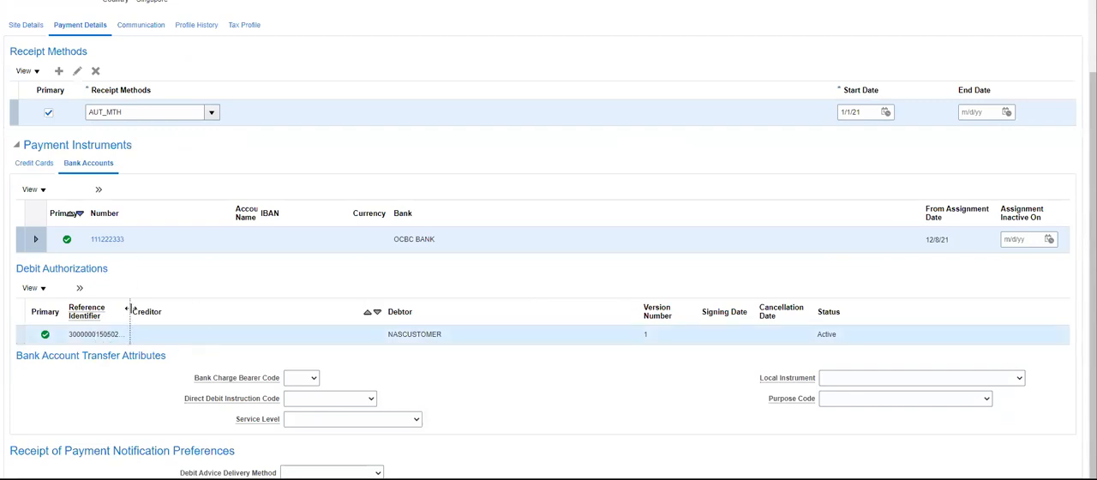
pyautogui.moveTo(130, 311); pyautogui.dragTo(170, 311)
pyautogui.doubleClick(91, 334)
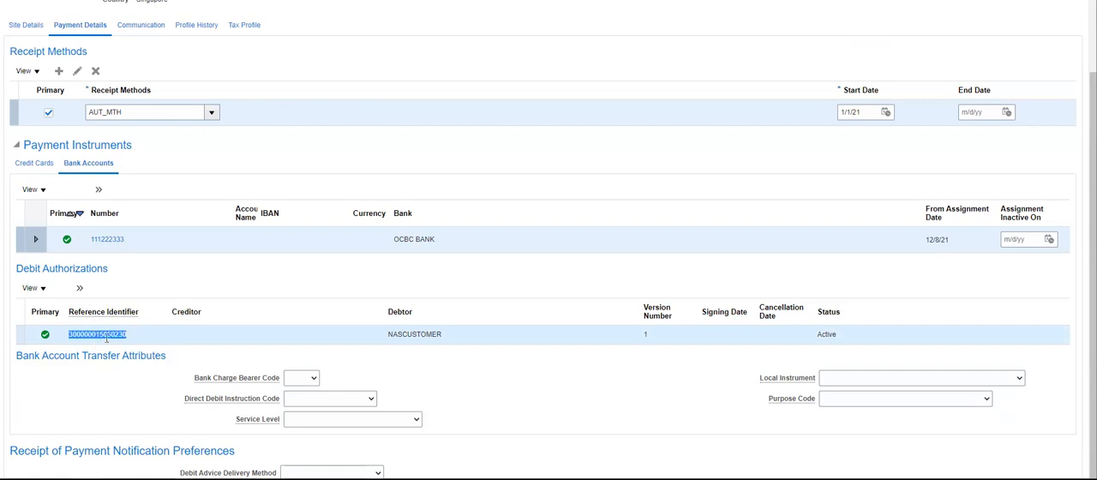
# Switch to the notes and highlight the DEBIT AUTHORIZATION and BANK2-MY ACCOUNT lines.
pyautogui.hotkey('alt', 'Tab')
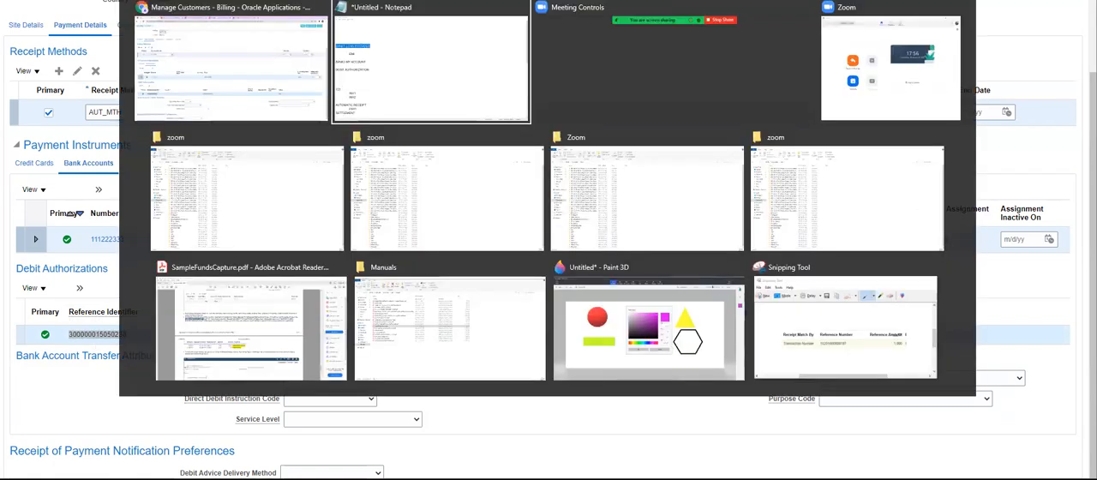
pyautogui.click(159, 286)
pyautogui.moveTo(202, 199); pyautogui.dragTo(3, 198)
pyautogui.moveTo(182, 152); pyautogui.dragTo(3, 153)
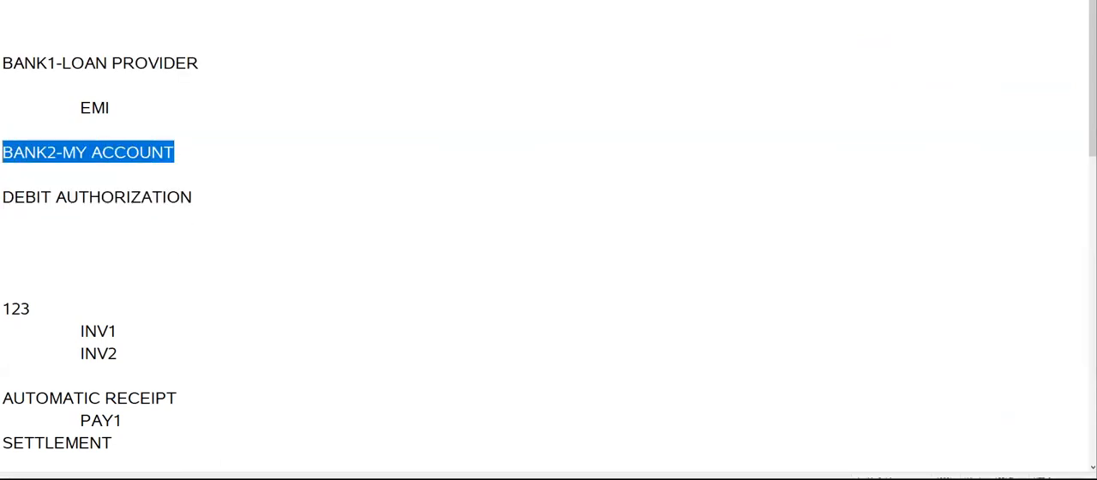
# Return to the customer site in the browser and highlight the debit authorization's reference identifier again.
pyautogui.hotkey('alt', 'Tab')
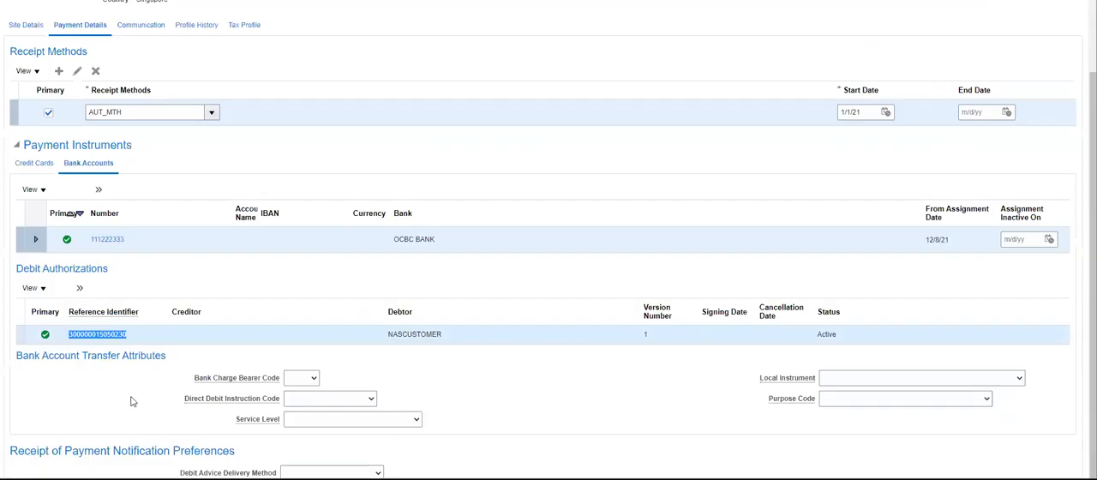
pyautogui.click(130, 339)
pyautogui.doubleClick(114, 335)
pyautogui.scroll(4, 252, 186)
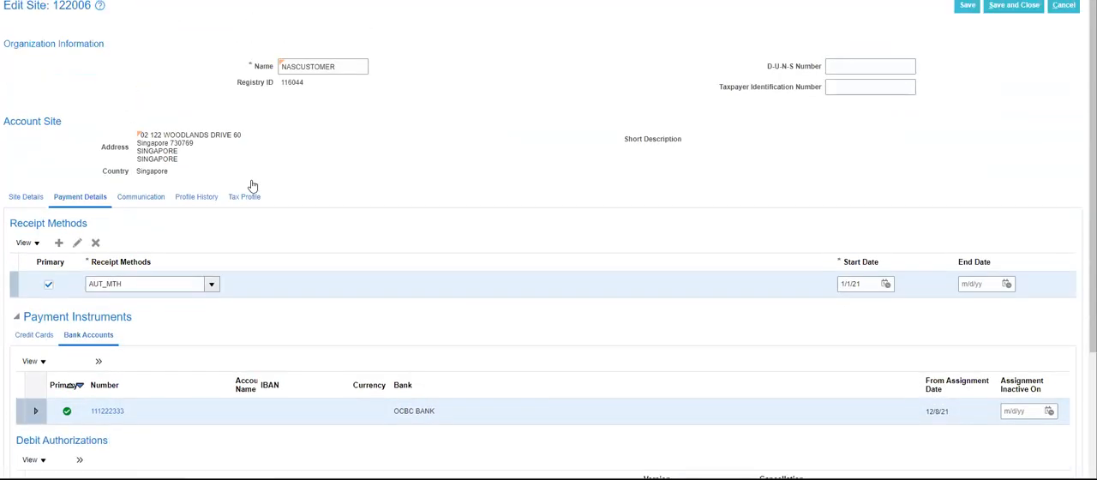
# Highlight the AUT_MTH receipt method, save and close the customer site, and finish the Manage Customers task.
pyautogui.click(996, 7)
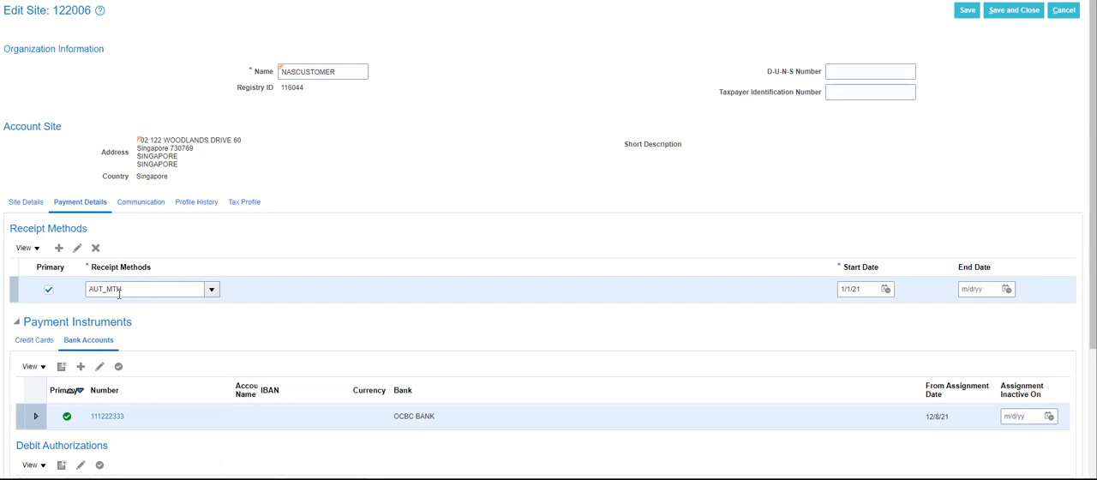
pyautogui.moveTo(133, 288); pyautogui.dragTo(77, 289)
pyautogui.click(307, 252)
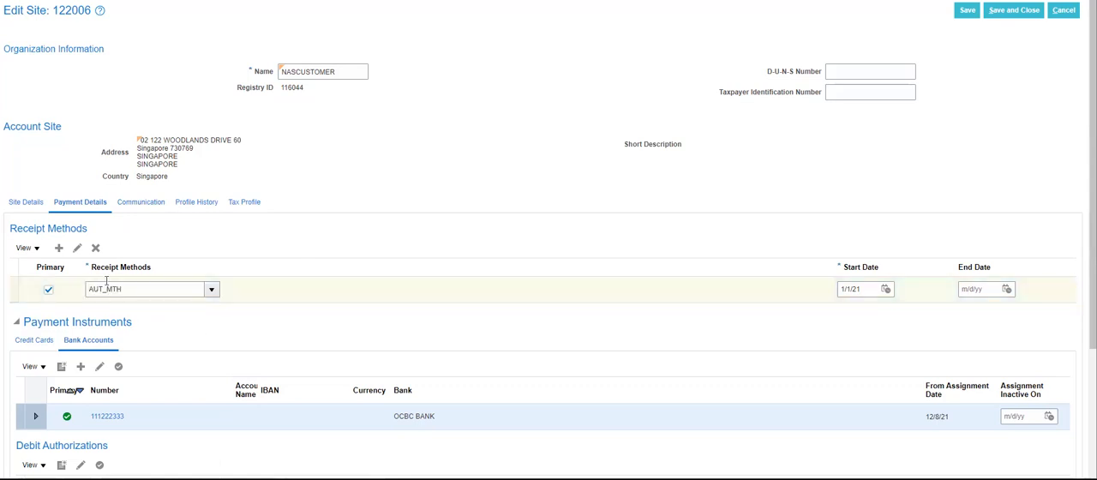
pyautogui.click(1014, 10)
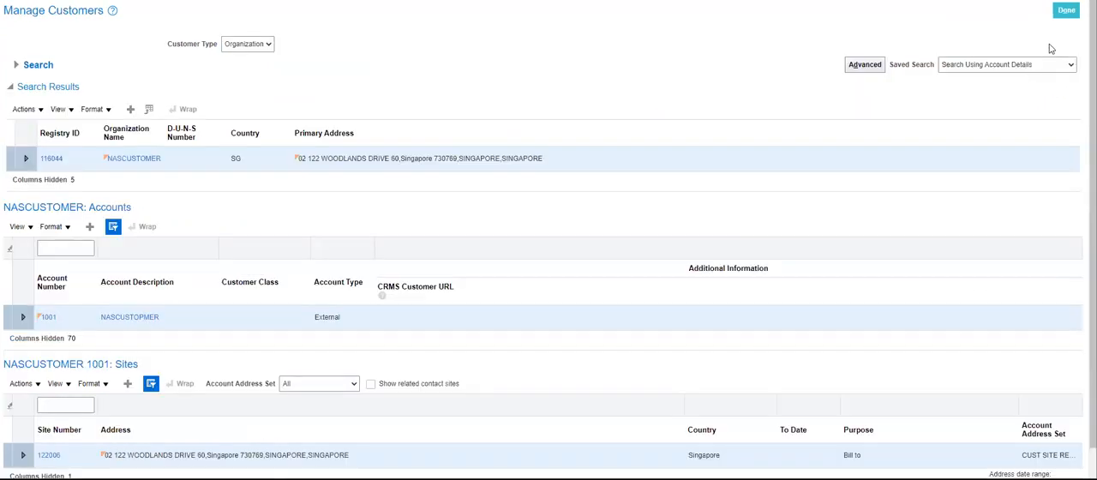
pyautogui.click(1065, 11)
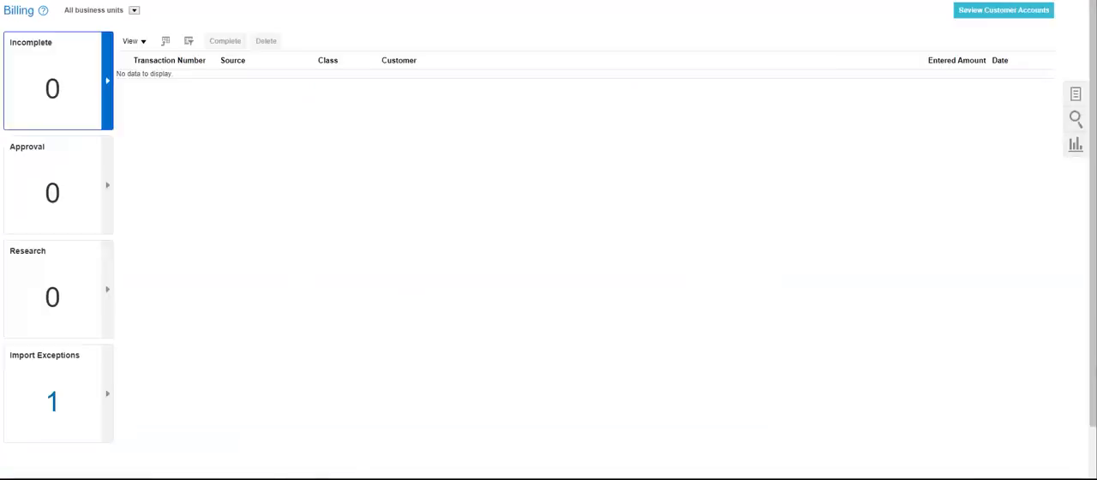
# Open the Financials setup page and search its tasks for Mana%Rec%Class%.
pyautogui.click(1020, 0)
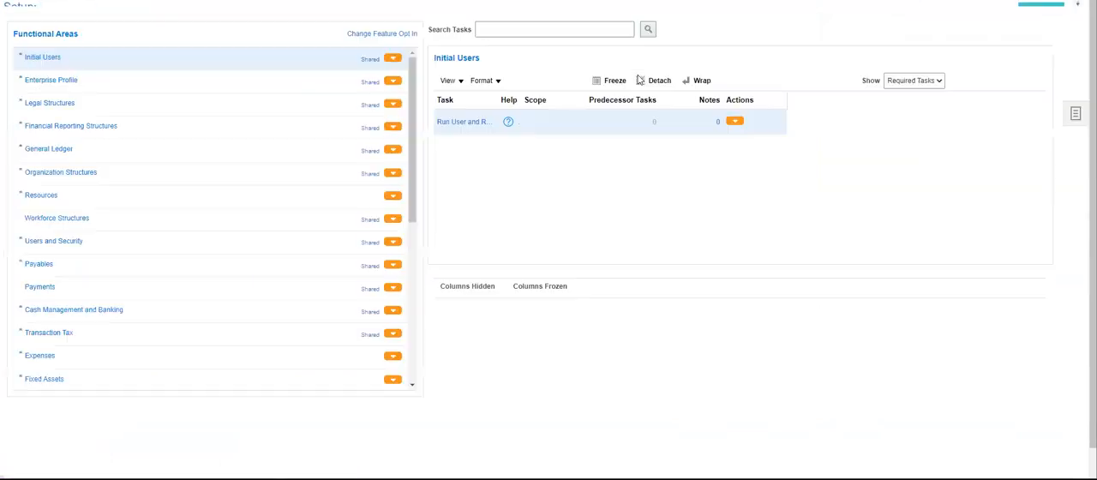
pyautogui.click(495, 52)
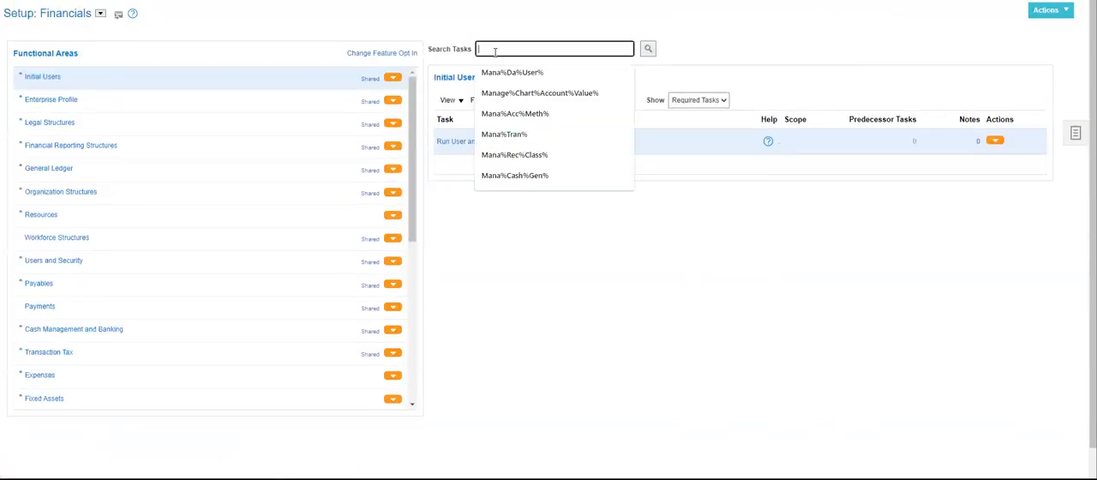
pyautogui.write('Mana%')
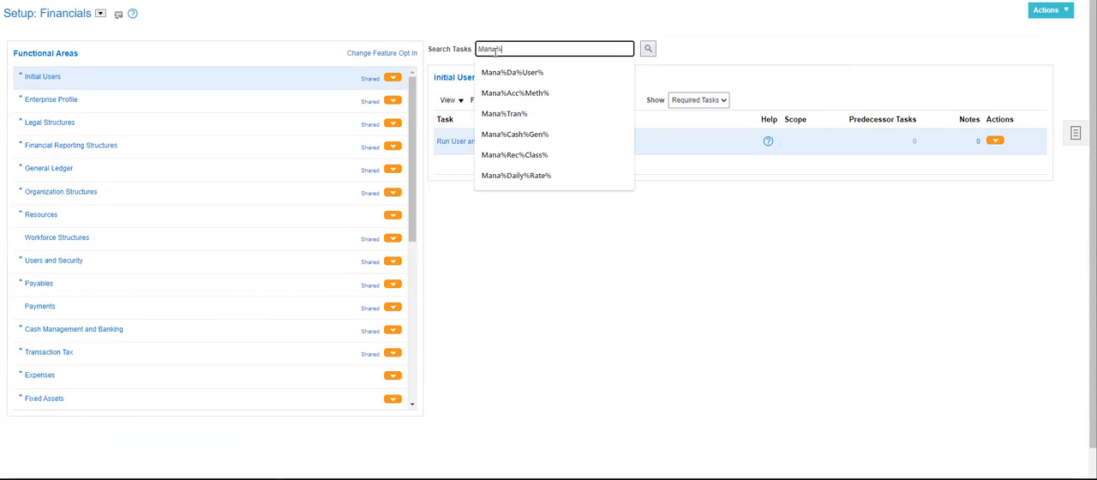
pyautogui.write('Rec%Class%')
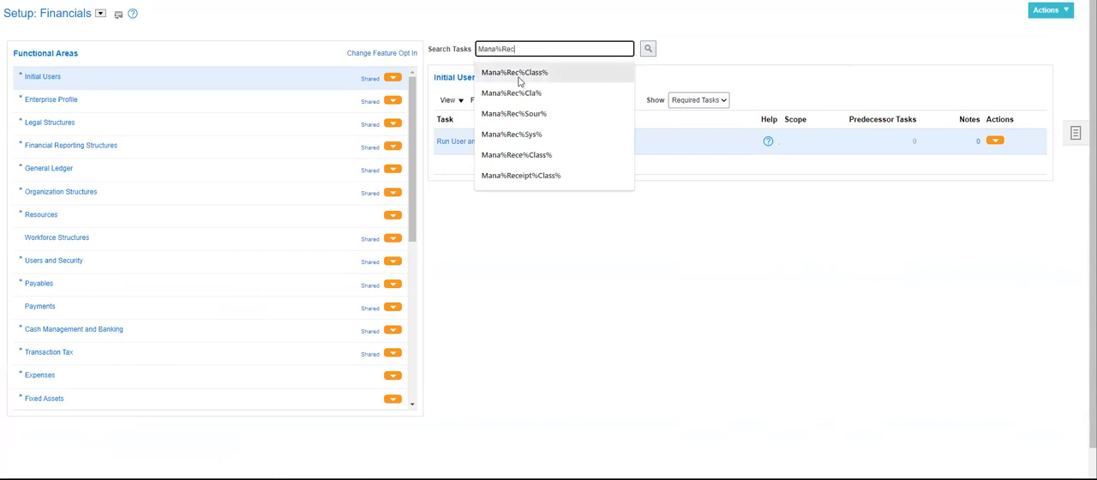
pyautogui.click(514, 73)
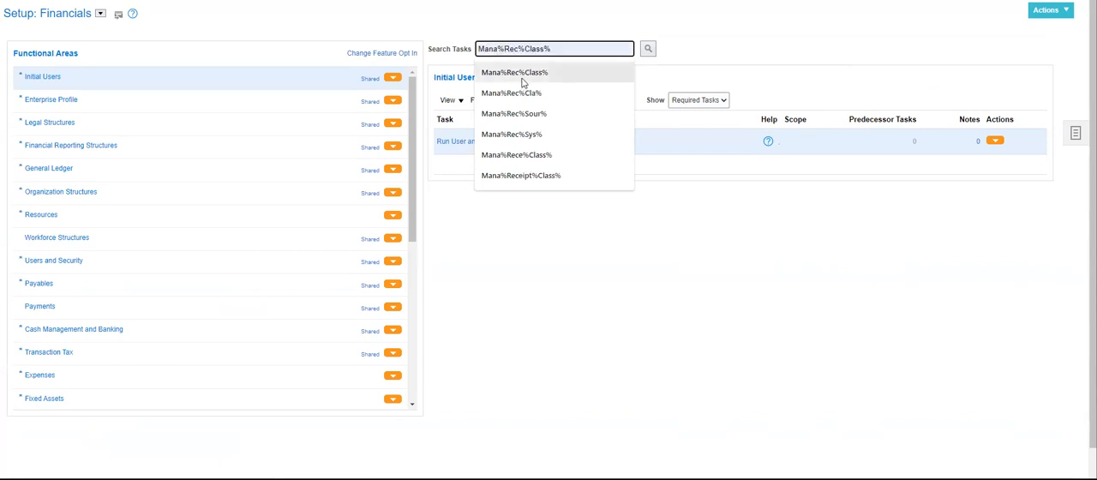
pyautogui.click(648, 49)
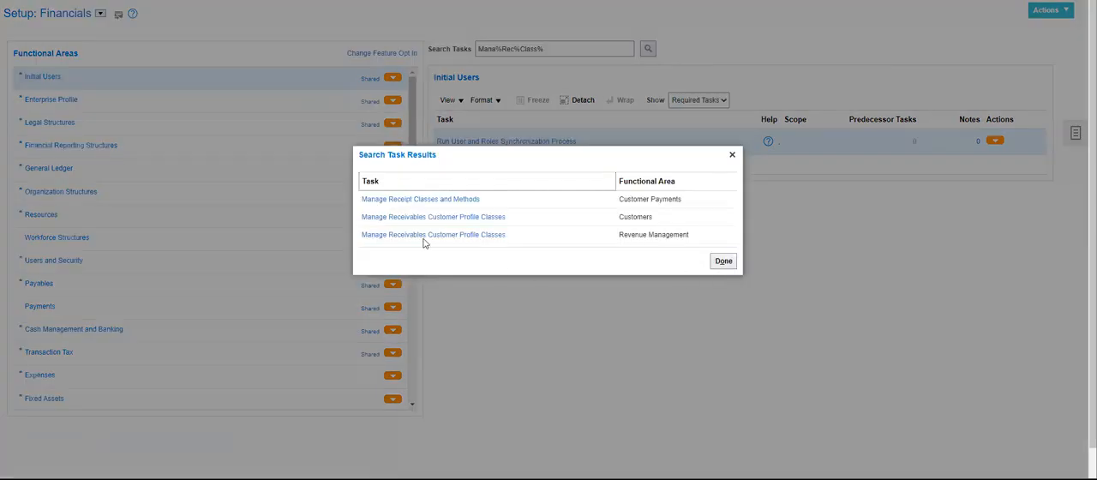
# Open the Manage Receipt Classes and Methods task from the Customer Payments functional area.
pyautogui.click(436, 200)
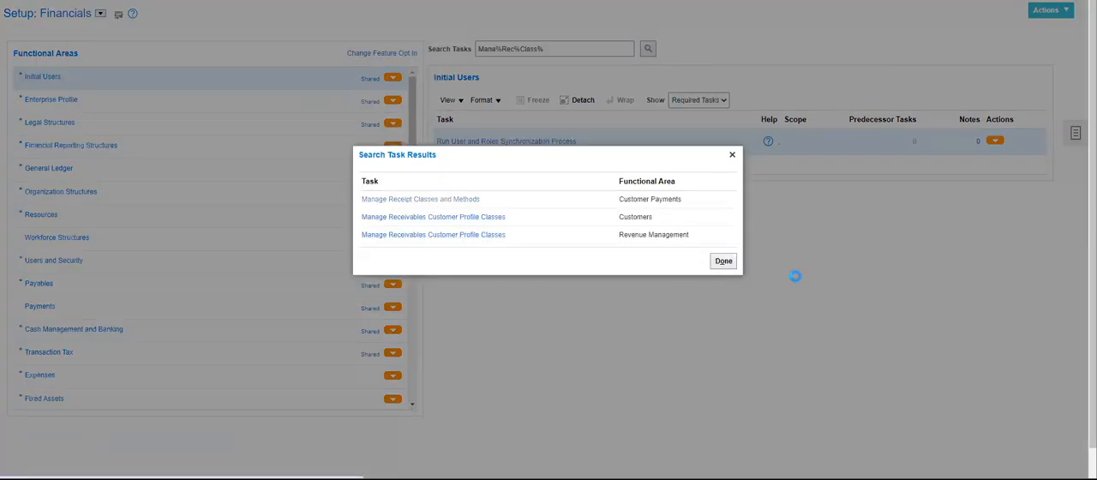
pyautogui.click(723, 260)
pyautogui.click(497, 140)
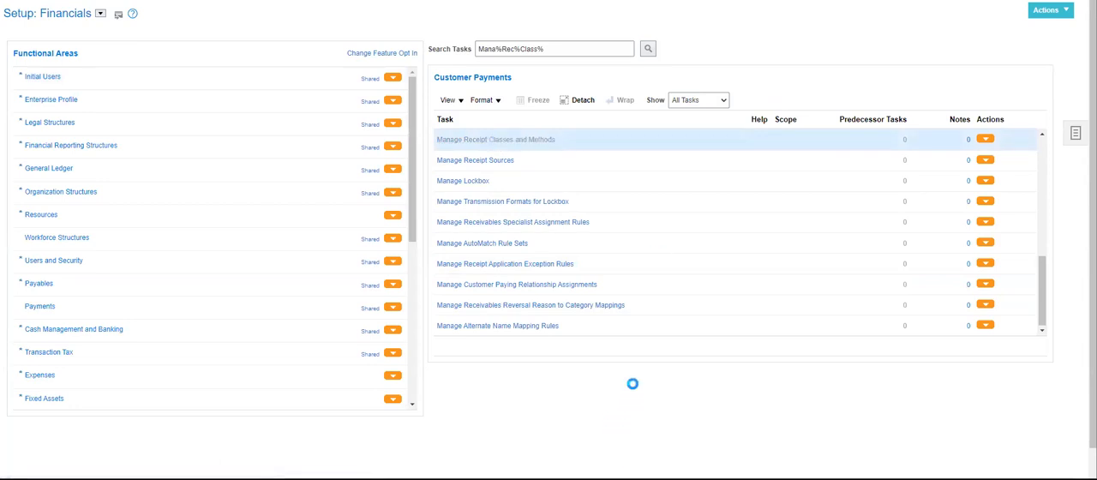
# Search for receipt classes with the Automatic creation method and open AUT_REC for editing.
pyautogui.click(310, 87)
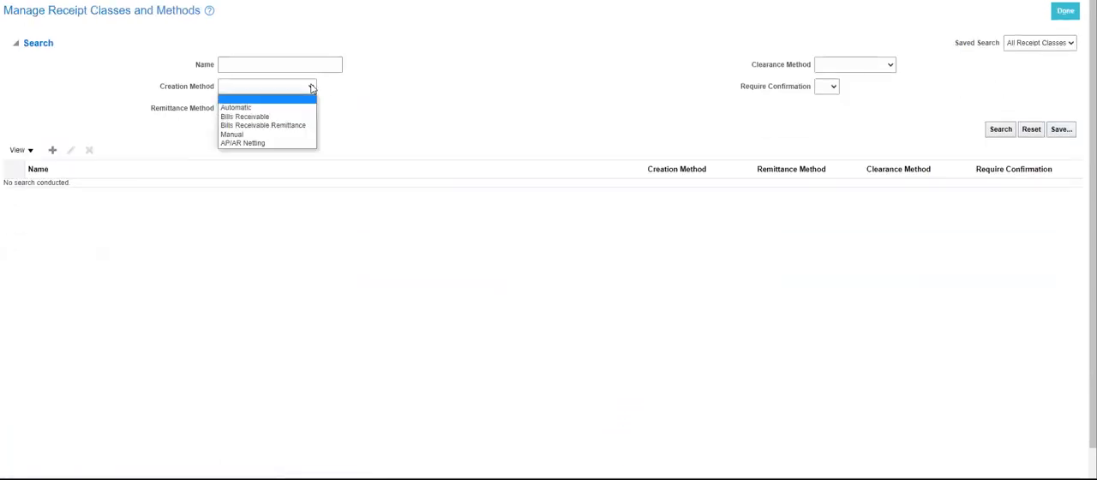
pyautogui.click(290, 106)
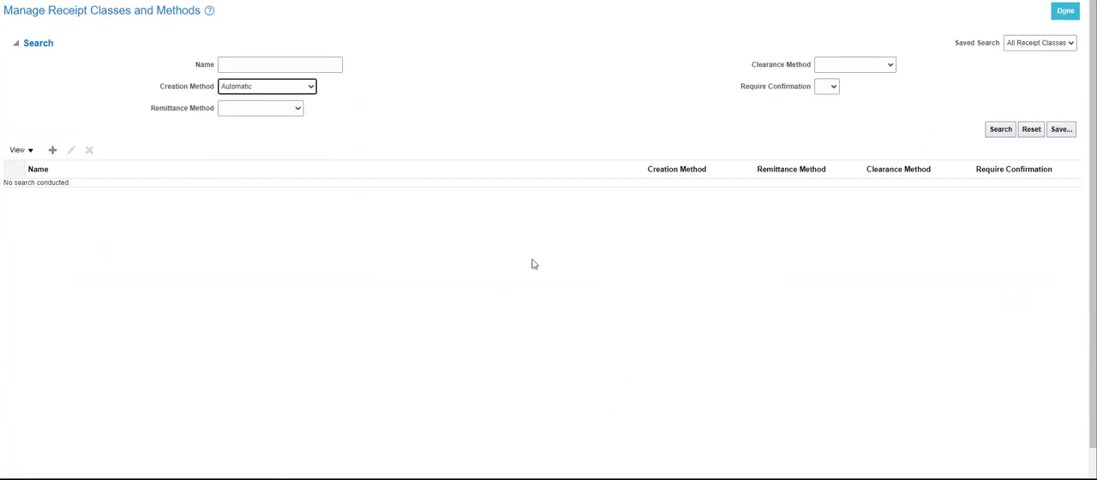
pyautogui.click(996, 130)
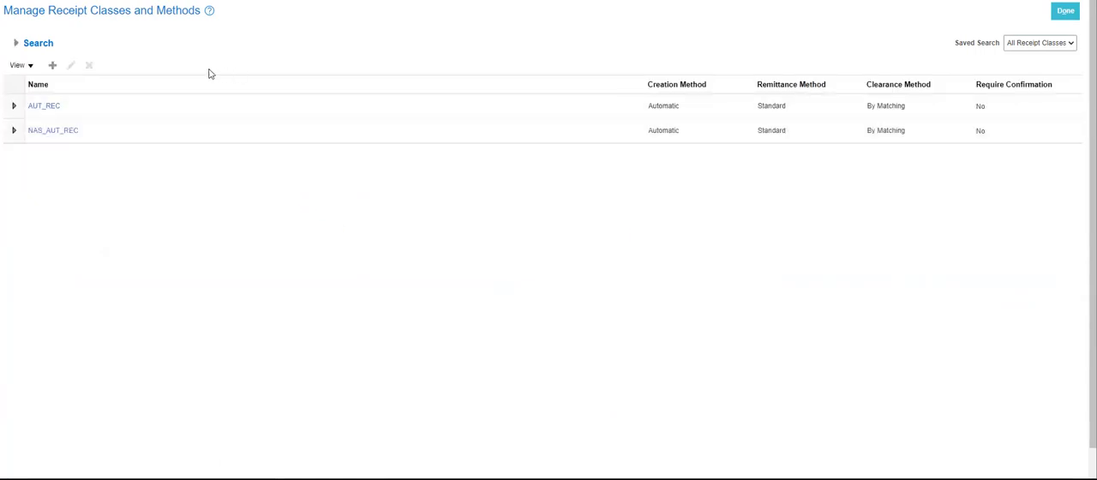
pyautogui.click(176, 106)
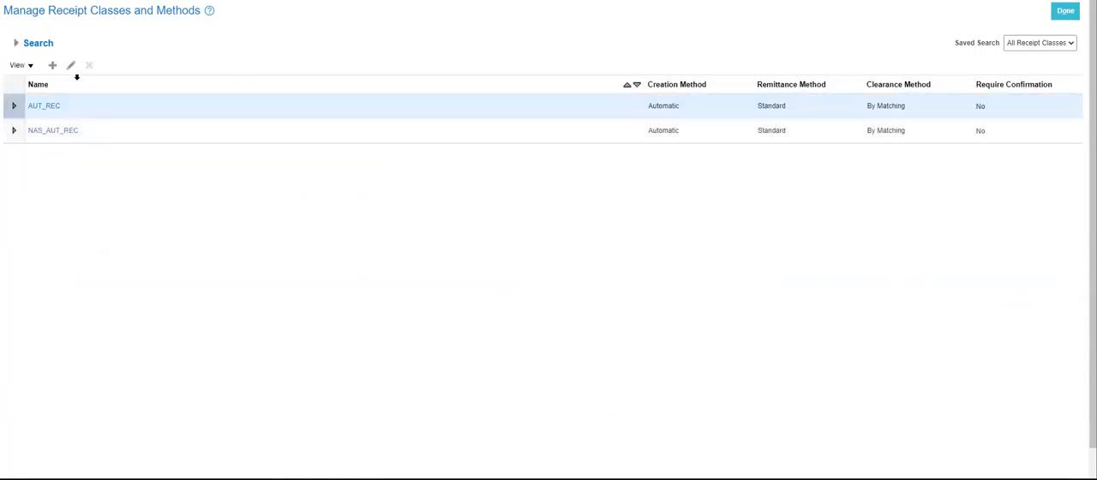
pyautogui.click(71, 67)
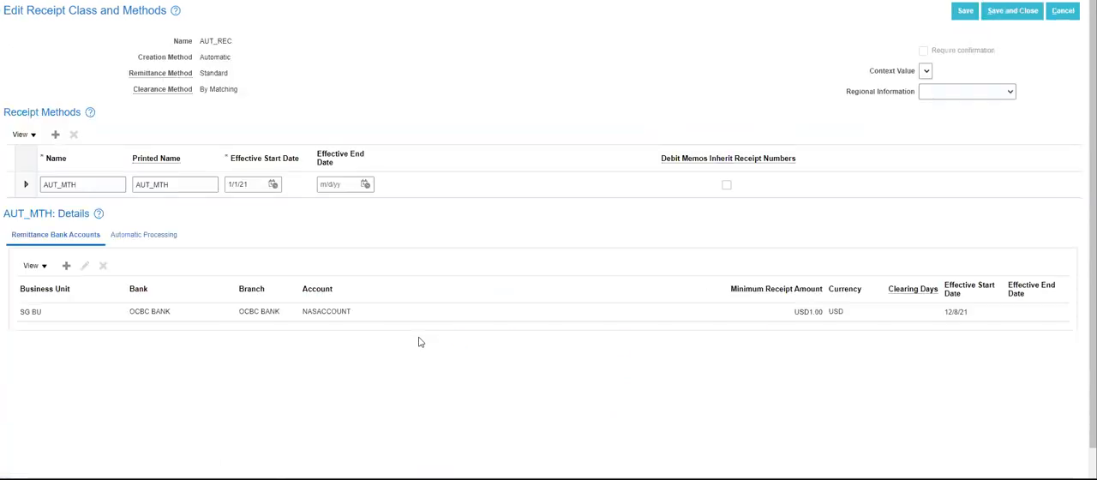
# Examine the creation method of AUT_REC and the automatic processing settings of its AUT_MTH receipt method.
pyautogui.doubleClick(210, 54)
pyautogui.click(338, 67)
pyautogui.click(163, 237)
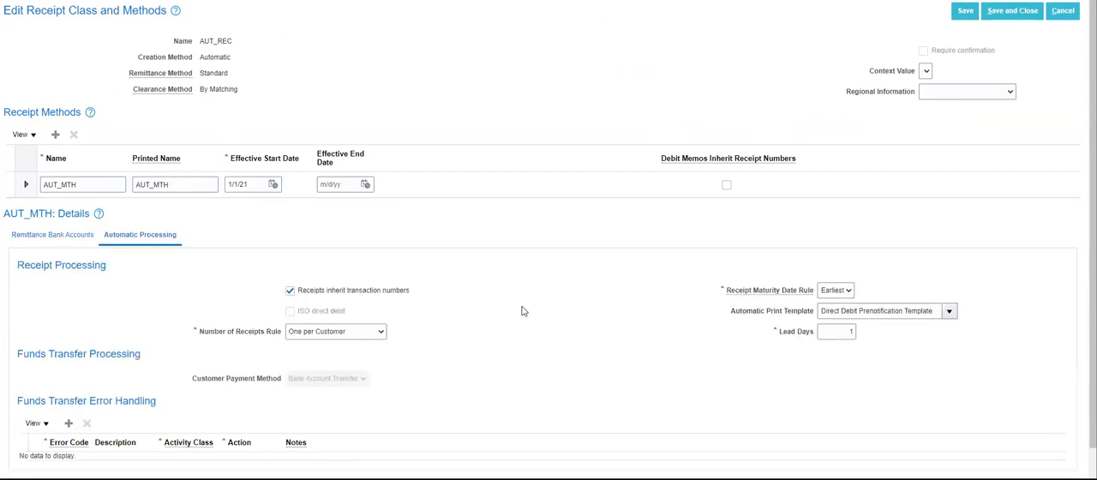
pyautogui.scroll(-1, 646, 343)
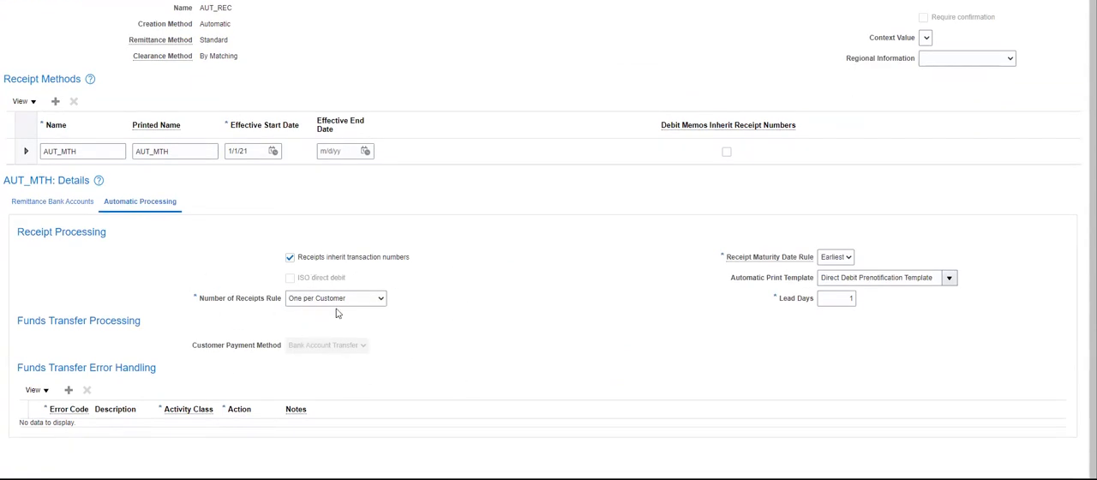
# Review the One per Customer option of the Number of Receipts Rule against the INV1 and INV2 example in the Notepad notes.
pyautogui.click(382, 300)
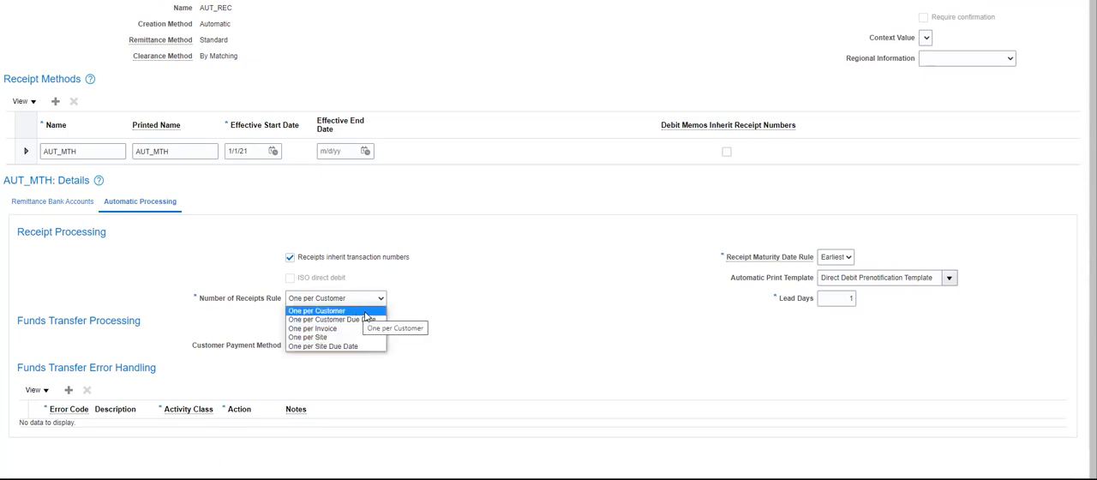
pyautogui.click(360, 311)
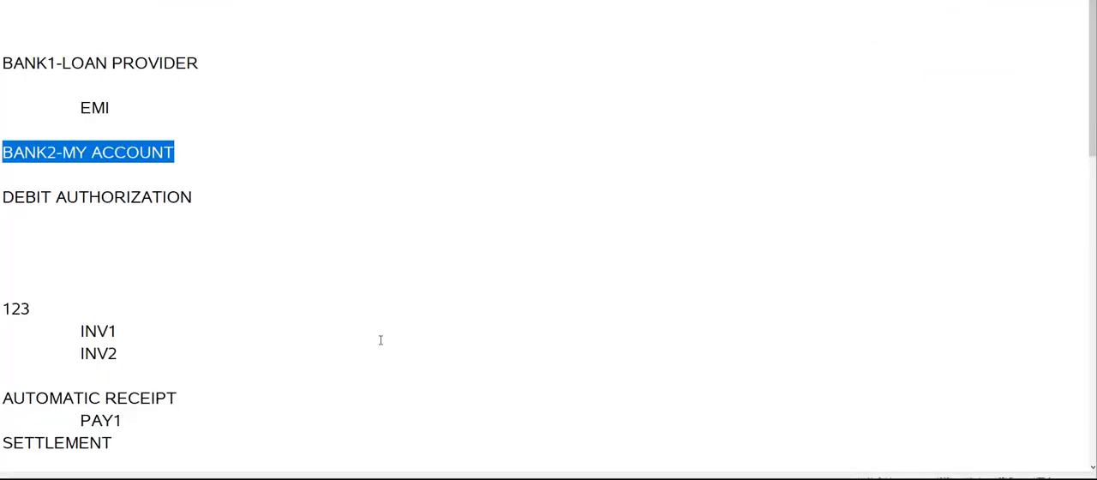
pyautogui.click(379, 342)
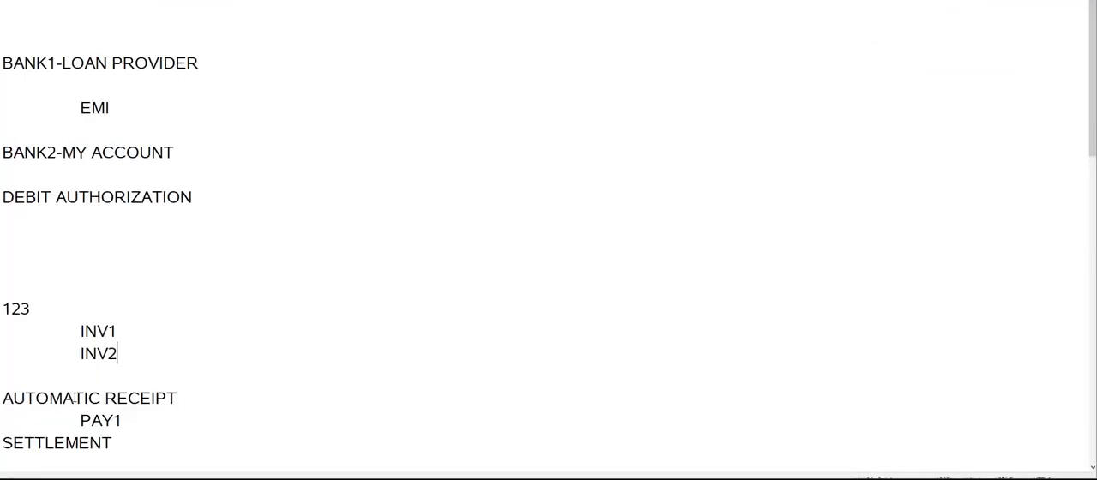
pyautogui.moveTo(125, 351); pyautogui.dragTo(11, 337)
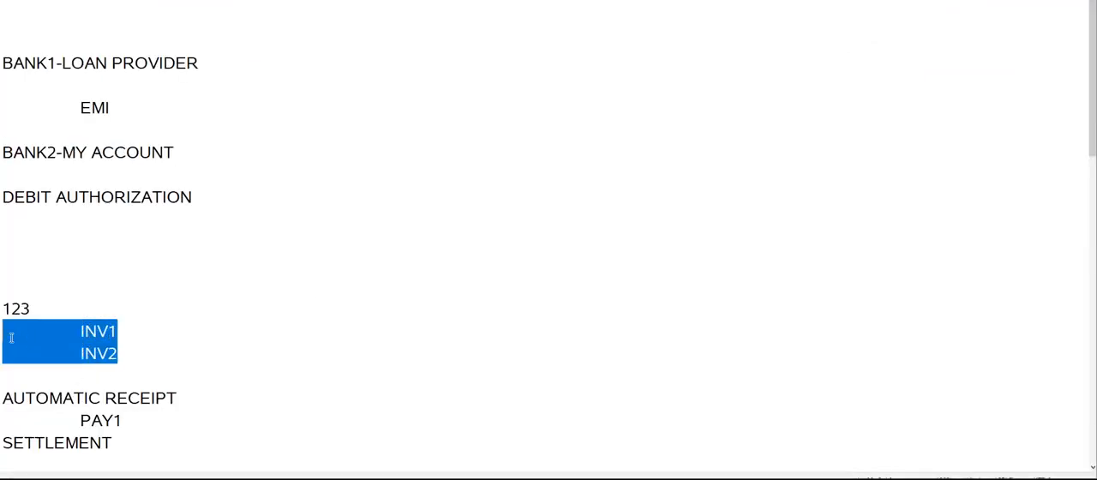
pyautogui.click(85, 366)
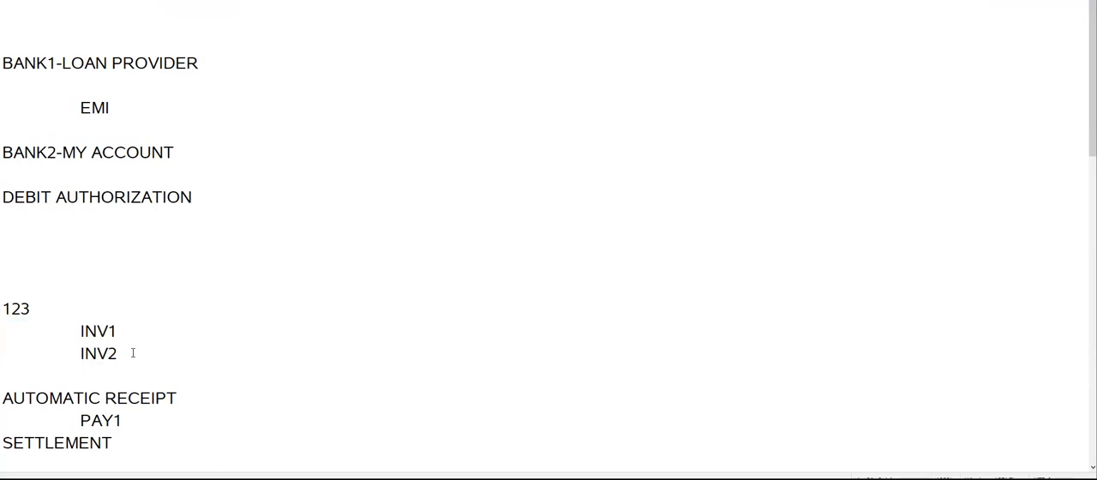
pyautogui.moveTo(132, 352); pyautogui.dragTo(22, 337)
pyautogui.hotkey('alt', 'Tab')
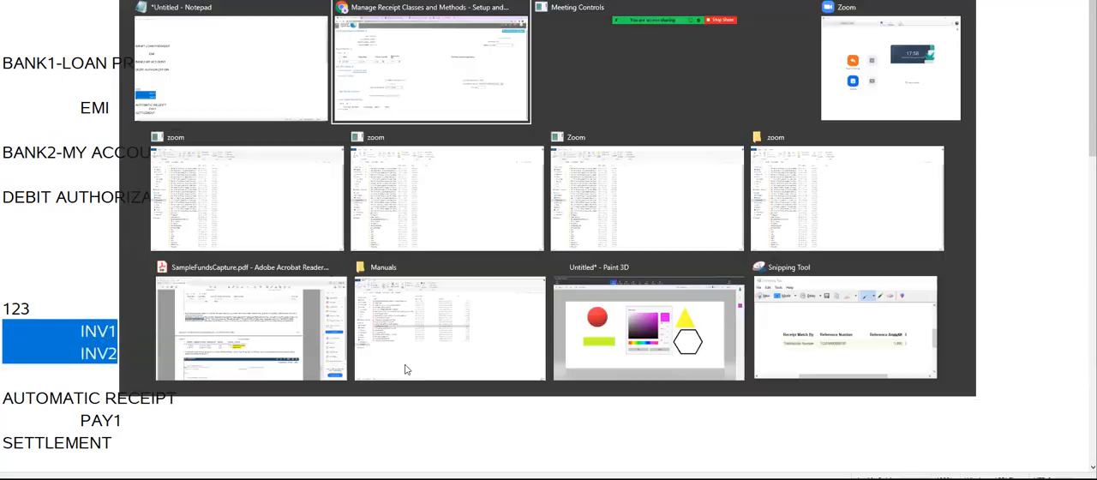
# Compare the One per Invoice option of the Number of Receipts Rule with the separate INV1 and INV2 lines in the notes.
pyautogui.click(380, 298)
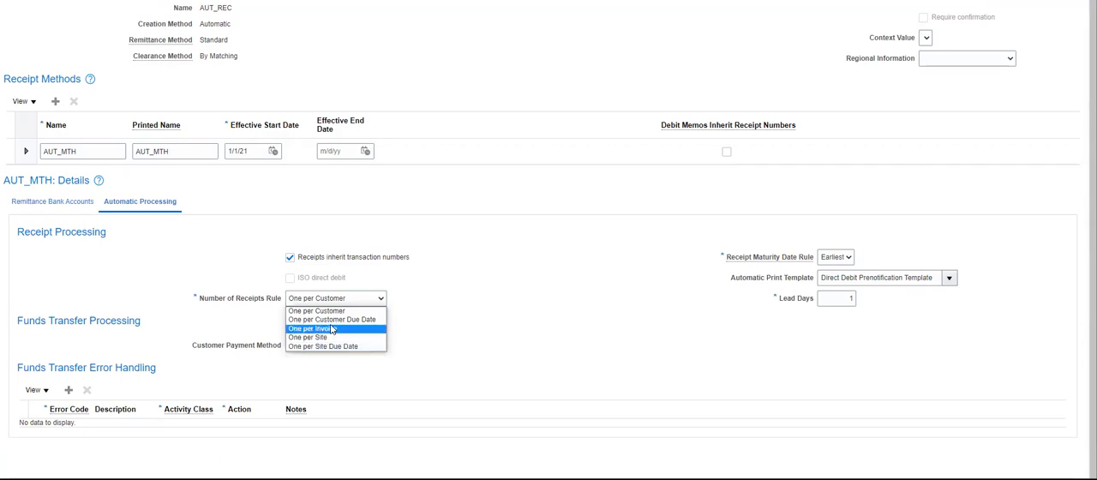
pyautogui.click(504, 257)
pyautogui.hotkey('alt', 'Tab')
pyautogui.click(150, 345)
pyautogui.moveTo(137, 331); pyautogui.dragTo(31, 333)
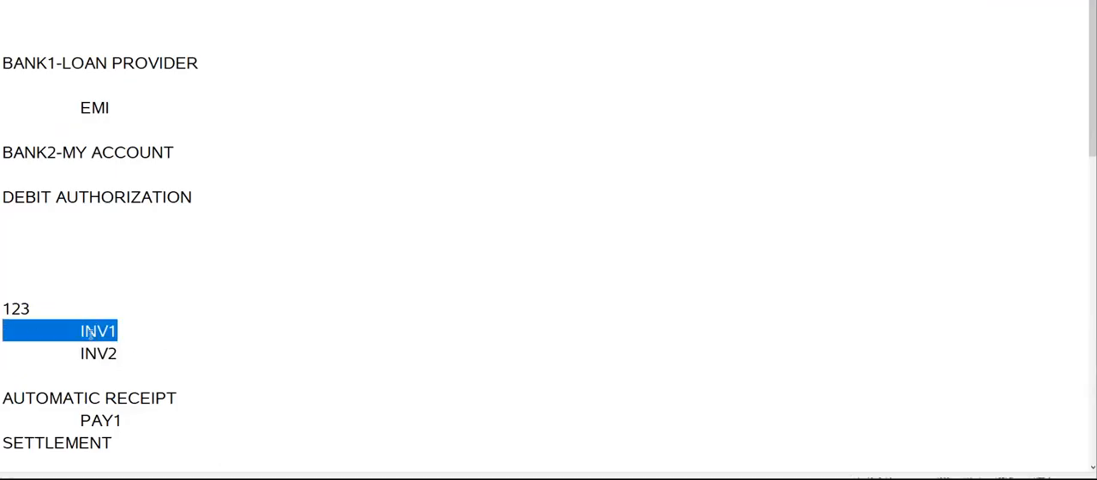
pyautogui.click(185, 328)
pyautogui.click(115, 353)
pyautogui.hotkey('shift', 'Home')
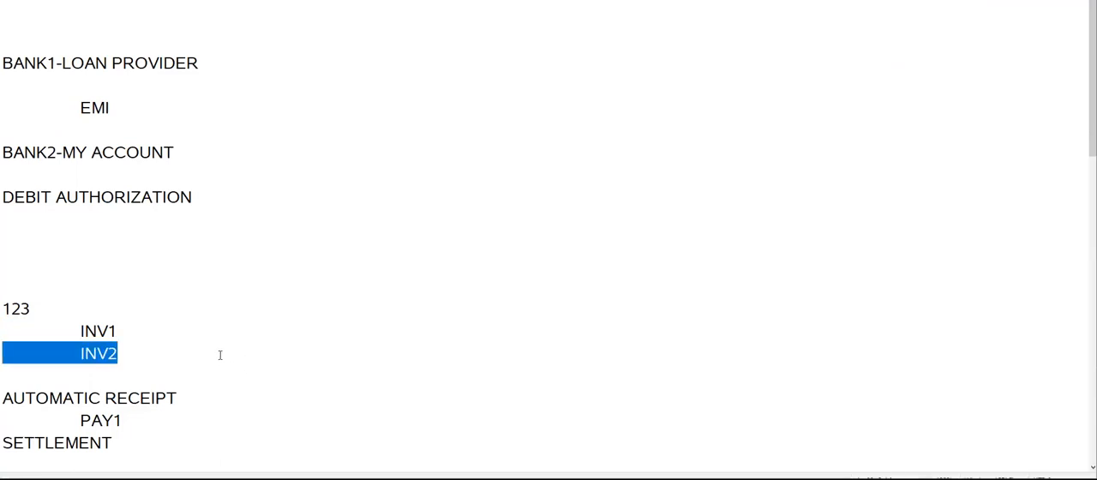
pyautogui.click(219, 355)
pyautogui.hotkey('alt', 'Tab')
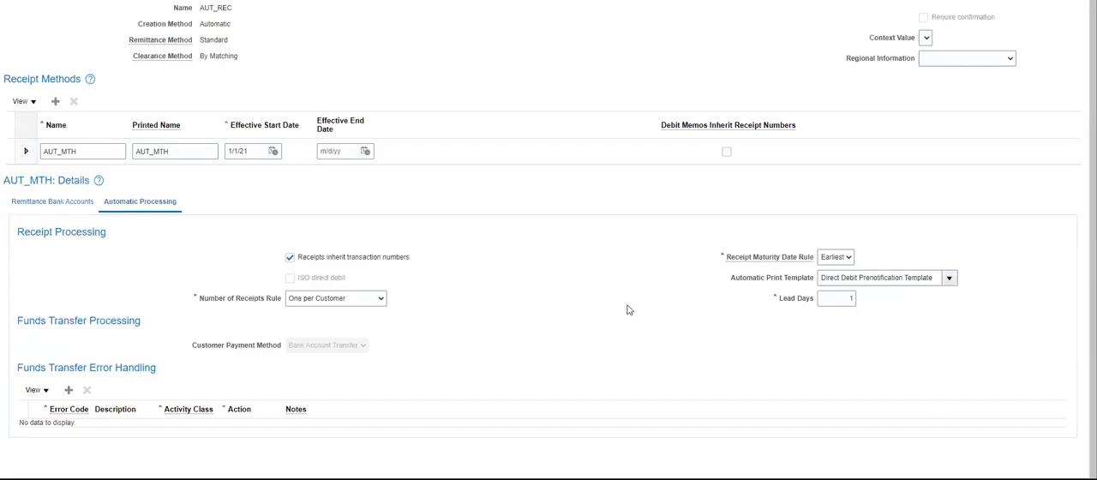
# Examine the Automatic Print Template setting of AUT_MTH and the PAY1 entry under AUTOMATIC RECEIPT in the notes.
pyautogui.doubleClick(759, 283)
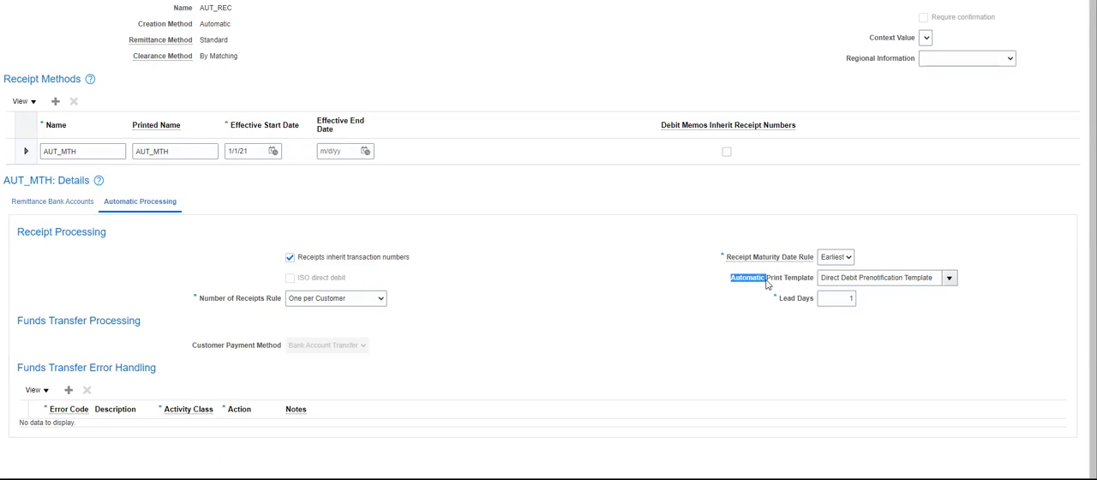
pyautogui.click(891, 280)
pyautogui.hotkey('alt', 'Tab')
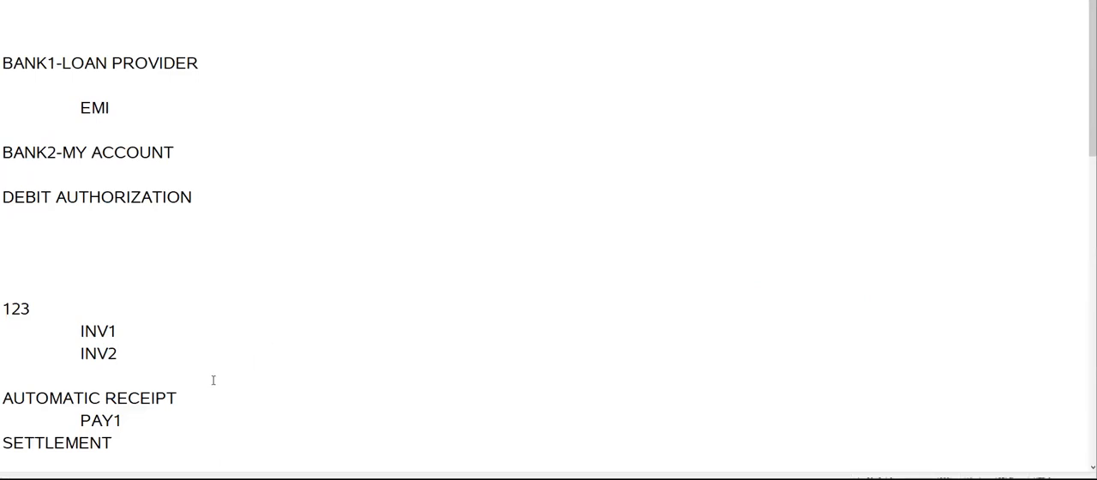
pyautogui.scroll(-2, 216, 376)
pyautogui.moveTo(5, 264); pyautogui.dragTo(31, 288)
pyautogui.click(132, 295)
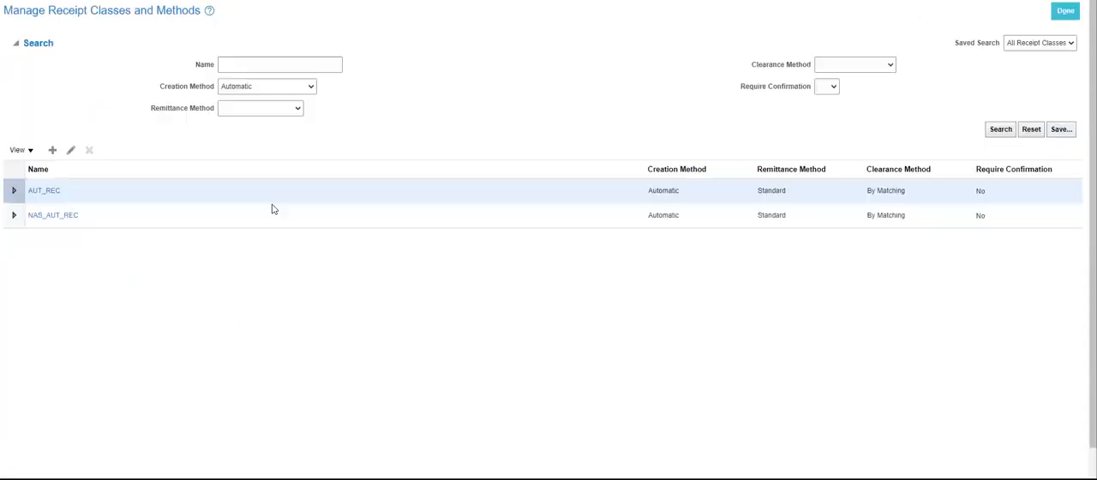
# Leave the receipt classes setup and search for a transaction by number in the Receivables Billing work area.
pyautogui.click(1067, 12)
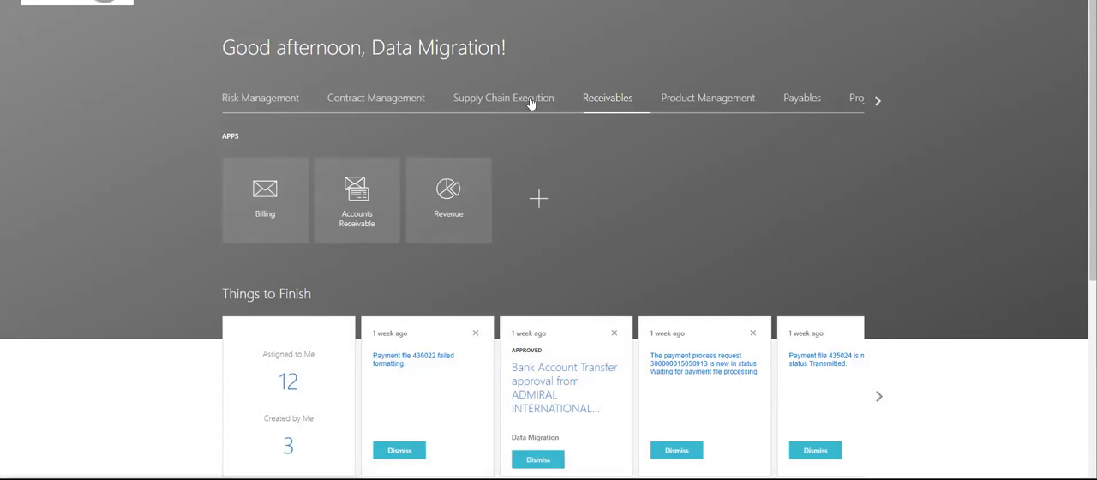
pyautogui.click(270, 216)
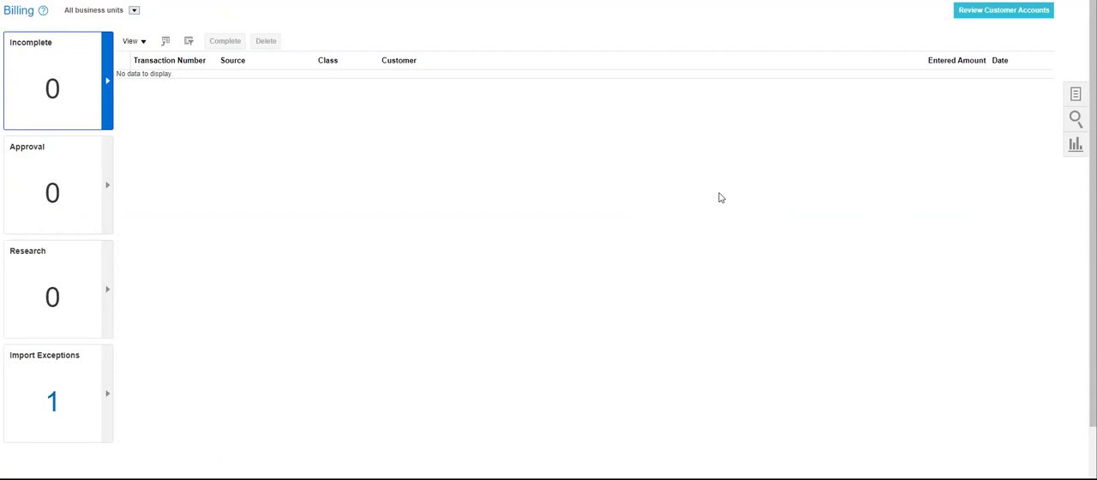
pyautogui.click(1075, 120)
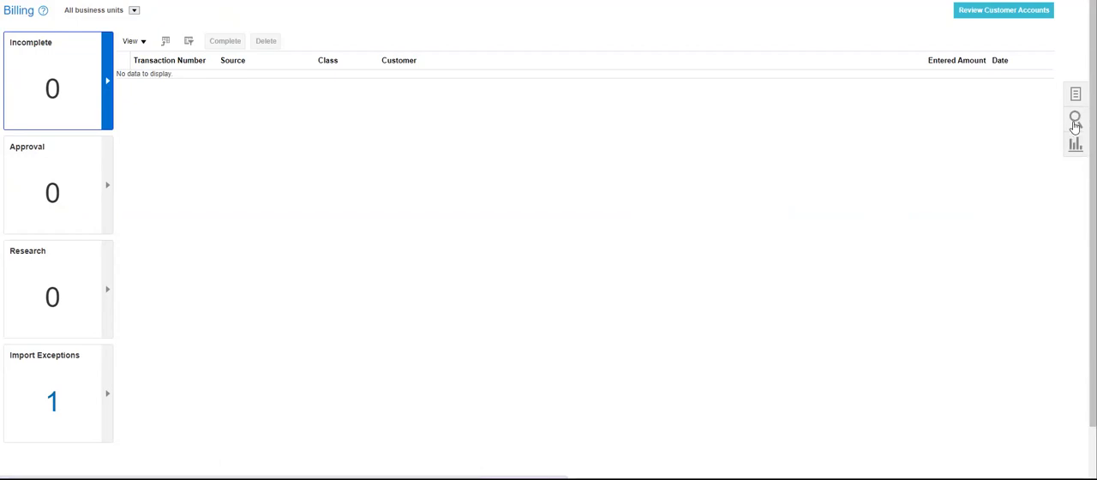
pyautogui.click(910, 63)
pyautogui.write('18006')
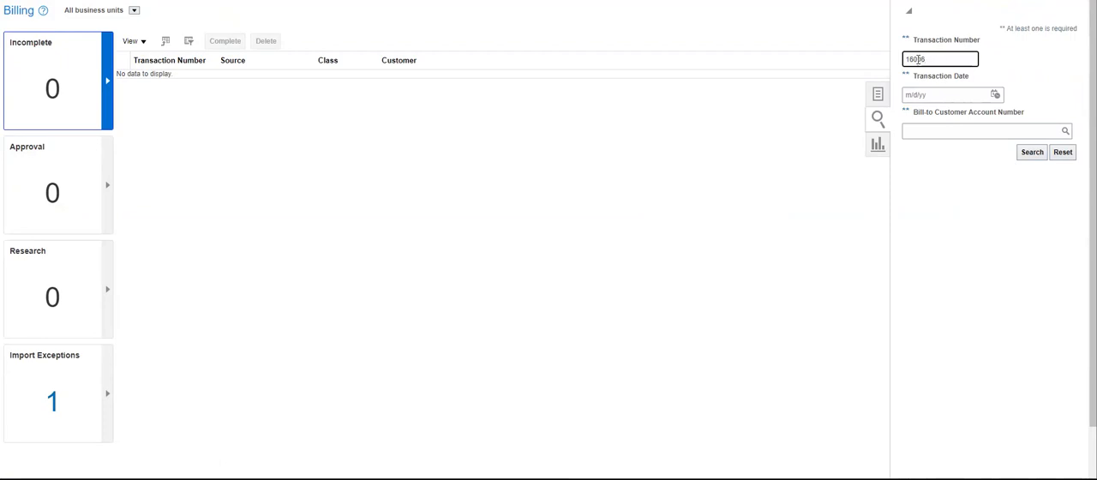
pyautogui.click(1032, 152)
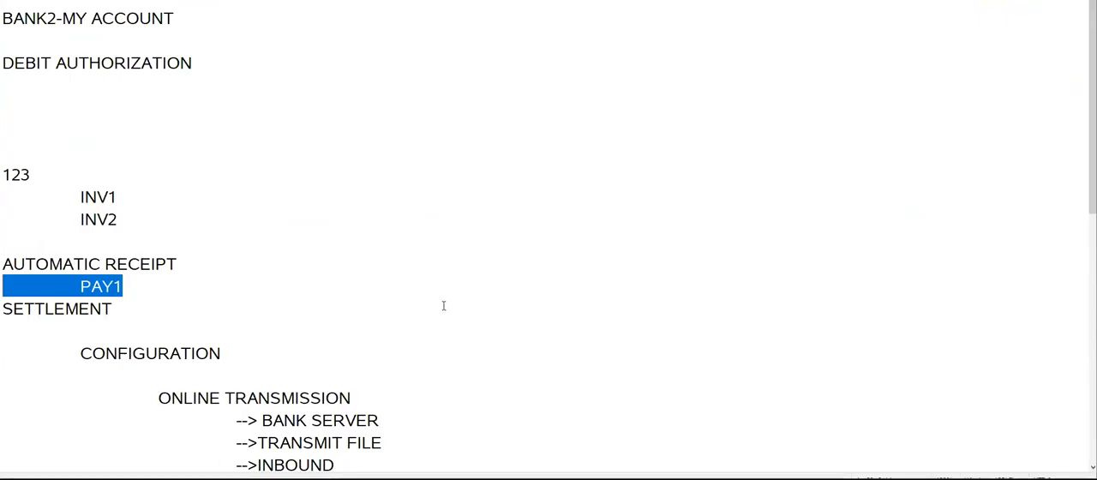
# Consult the transaction number in the Notepad notes and search Manage Transactions for numbers starting with 165006.
pyautogui.scroll(-10, 403, 296)
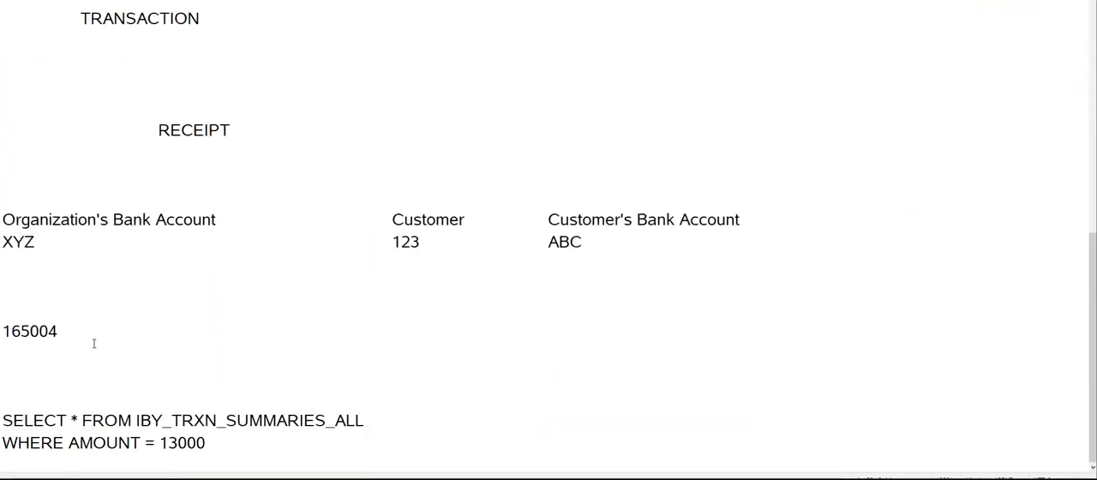
pyautogui.moveTo(77, 333); pyautogui.dragTo(1, 332)
pyautogui.hotkey('ctrl', 'c')
pyautogui.hotkey('alt', 'Tab')
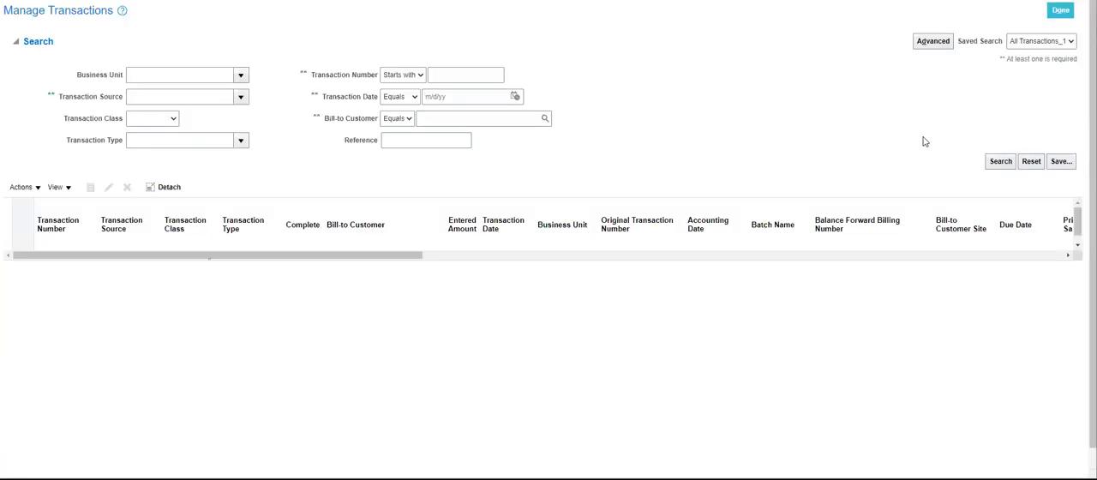
pyautogui.click(471, 75)
pyautogui.hotkey('ctrl', 'v')
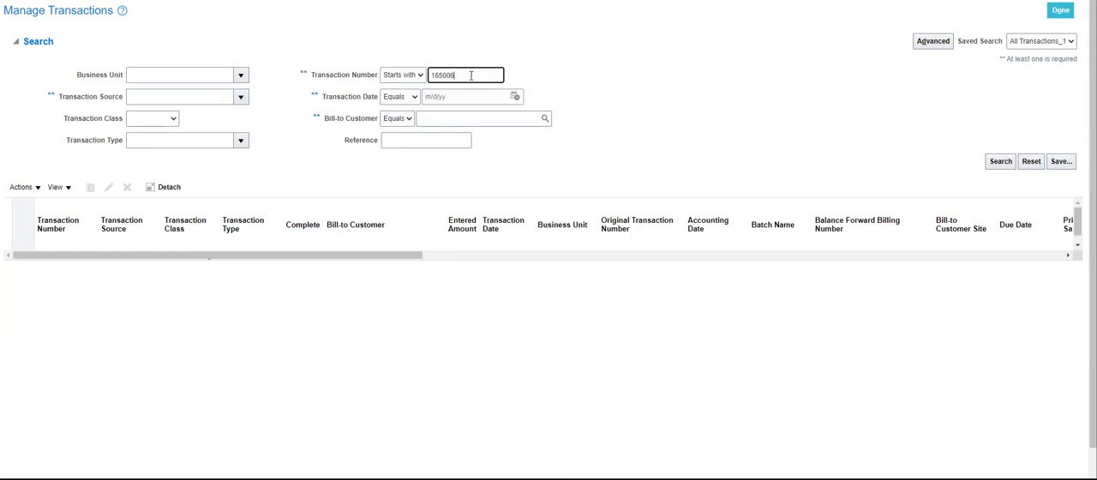
pyautogui.click(999, 161)
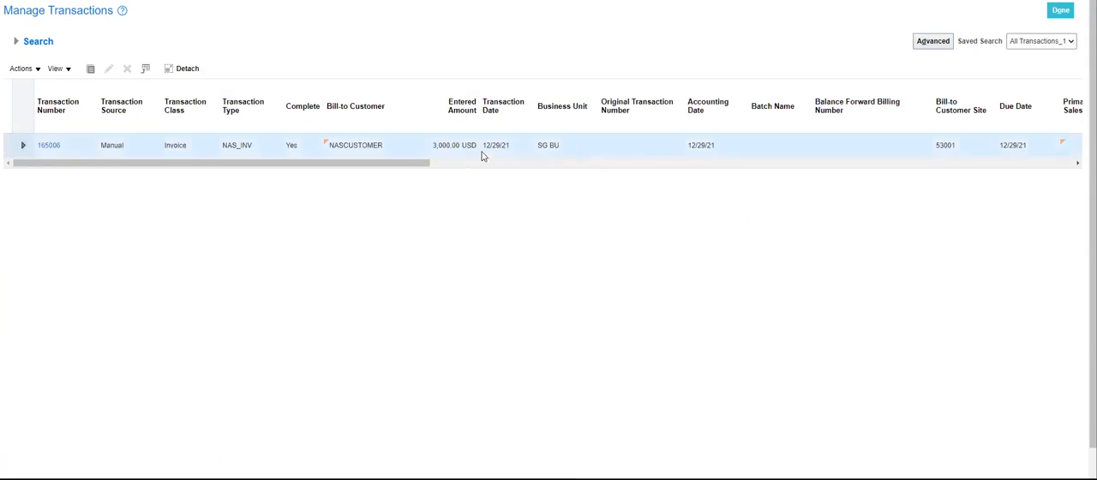
# Open invoice 165006 and check its balance details.
pyautogui.click(39, 69)
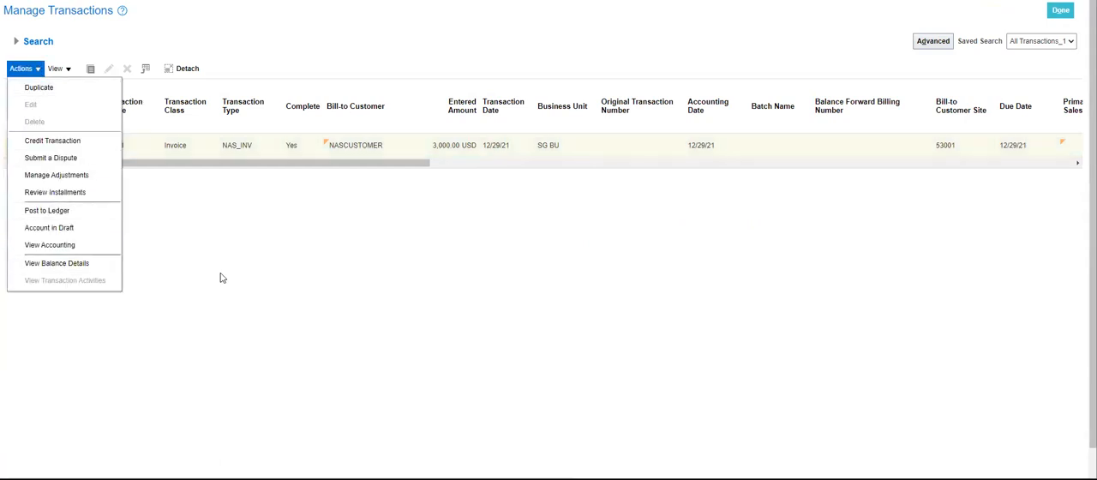
pyautogui.click(49, 146)
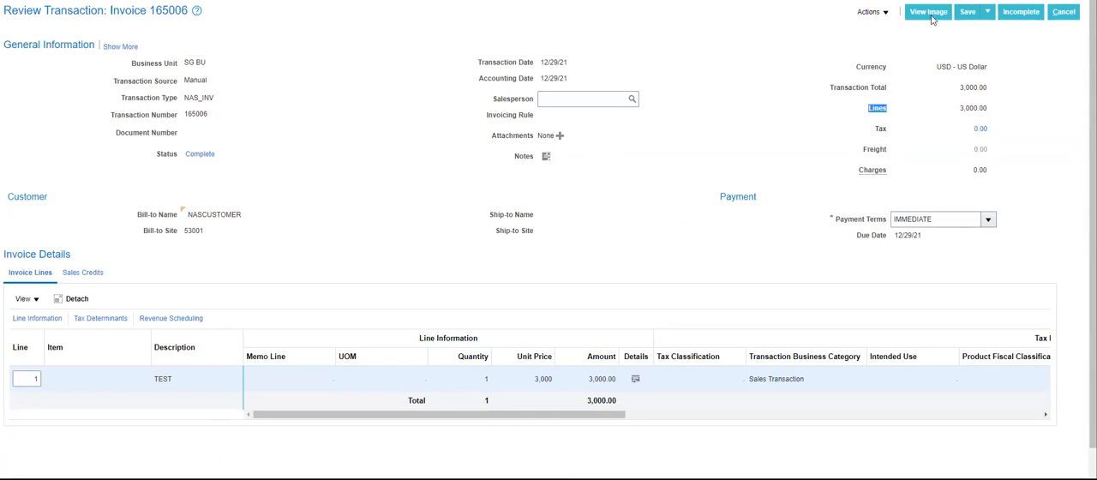
pyautogui.click(882, 14)
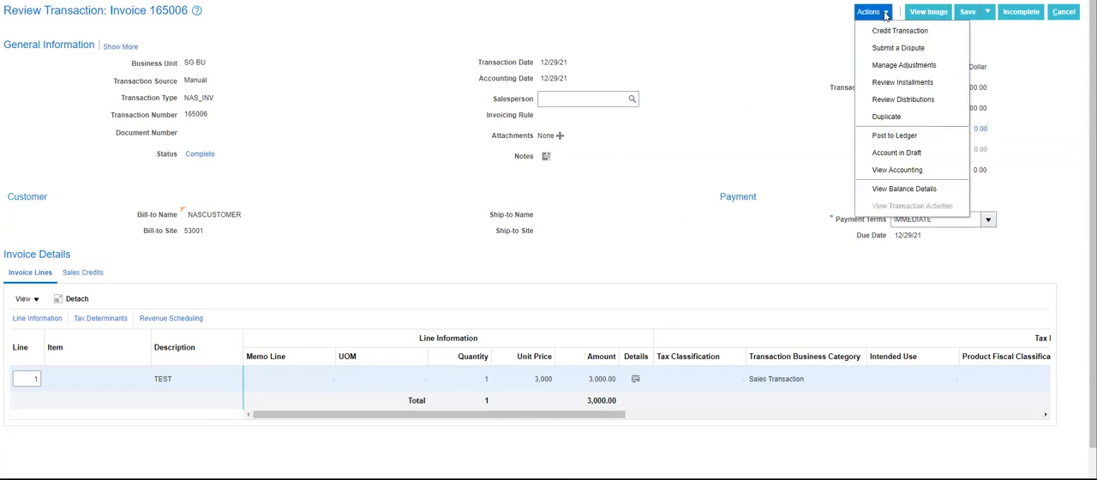
pyautogui.click(898, 189)
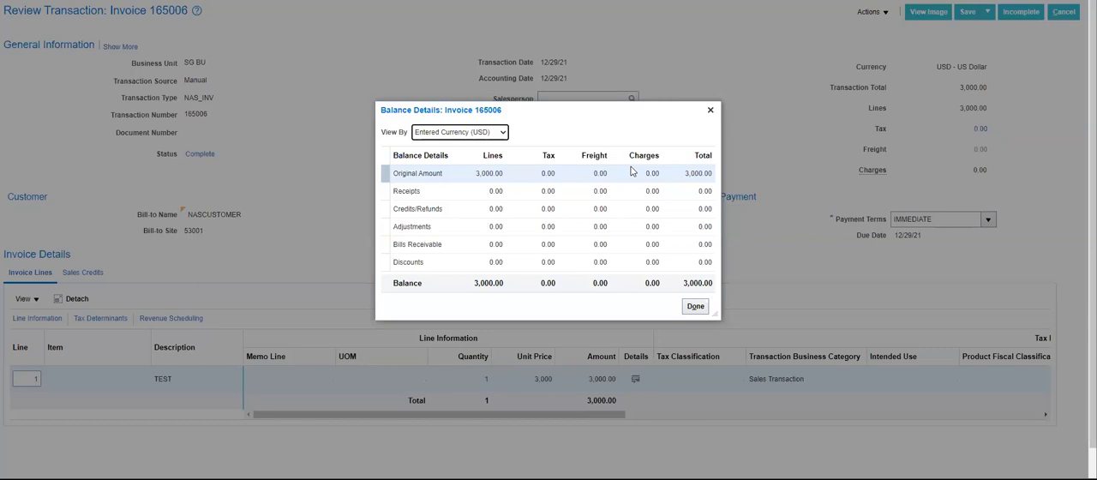
pyautogui.click(699, 309)
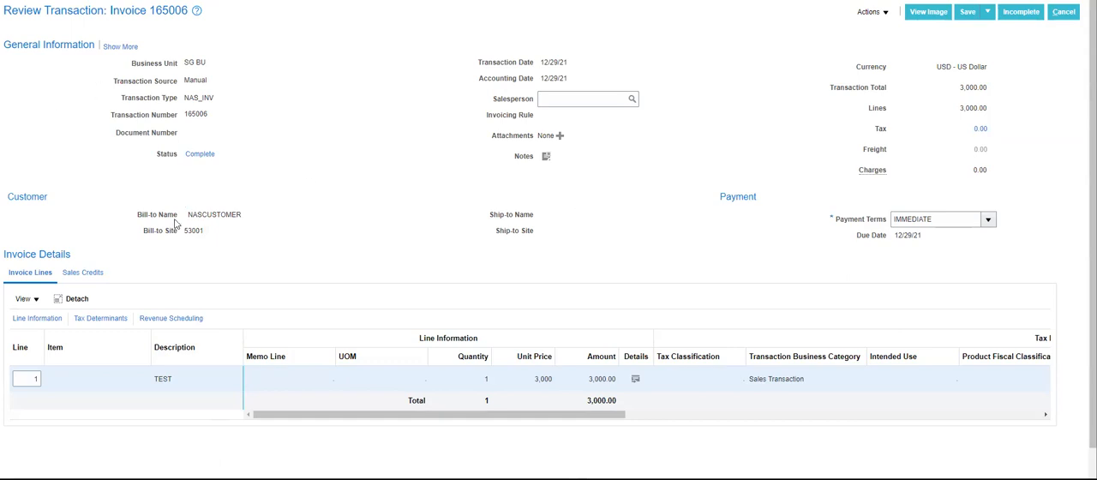
# Examine the expanded payment and customer details of invoice 165006, including receipt method and bank account, and close the invoice.
pyautogui.click(120, 46)
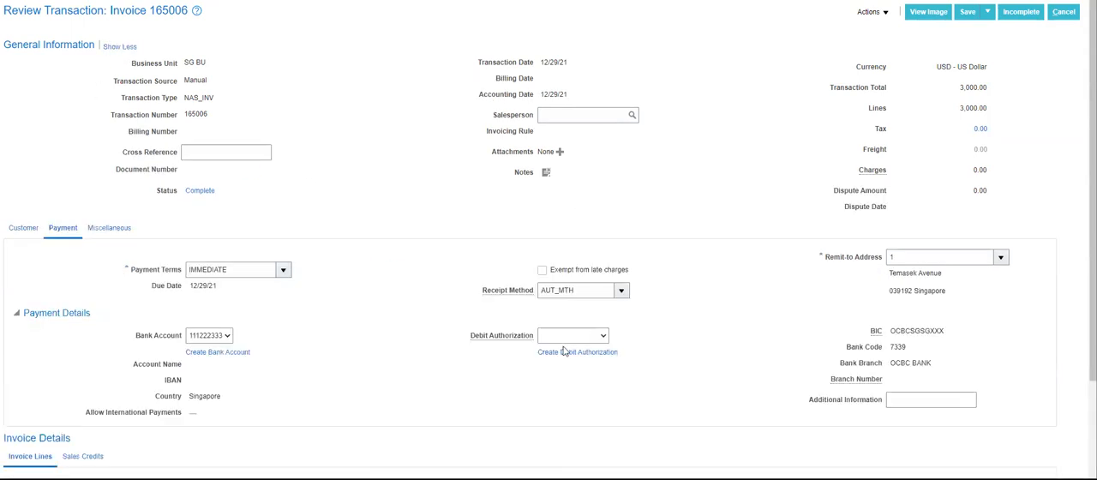
pyautogui.click(21, 228)
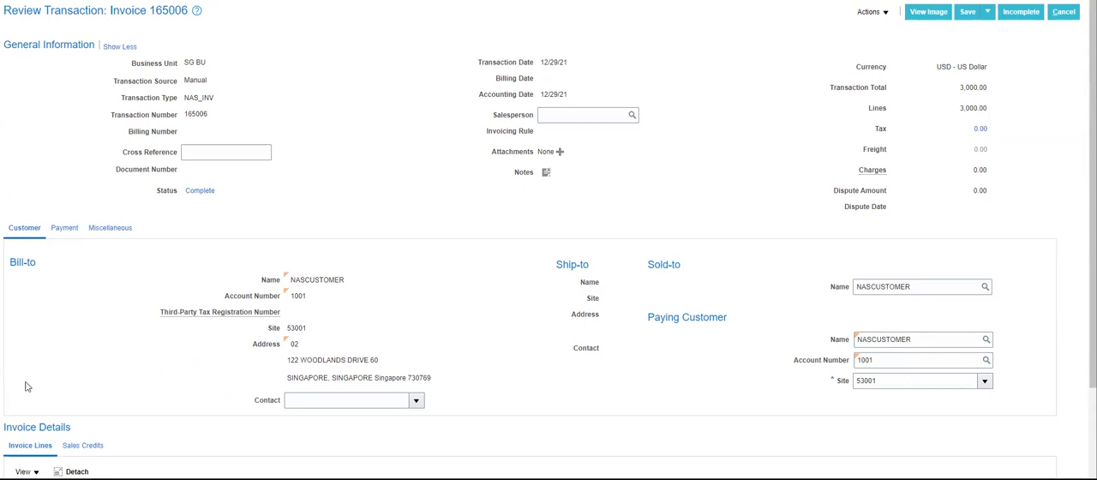
pyautogui.click(69, 230)
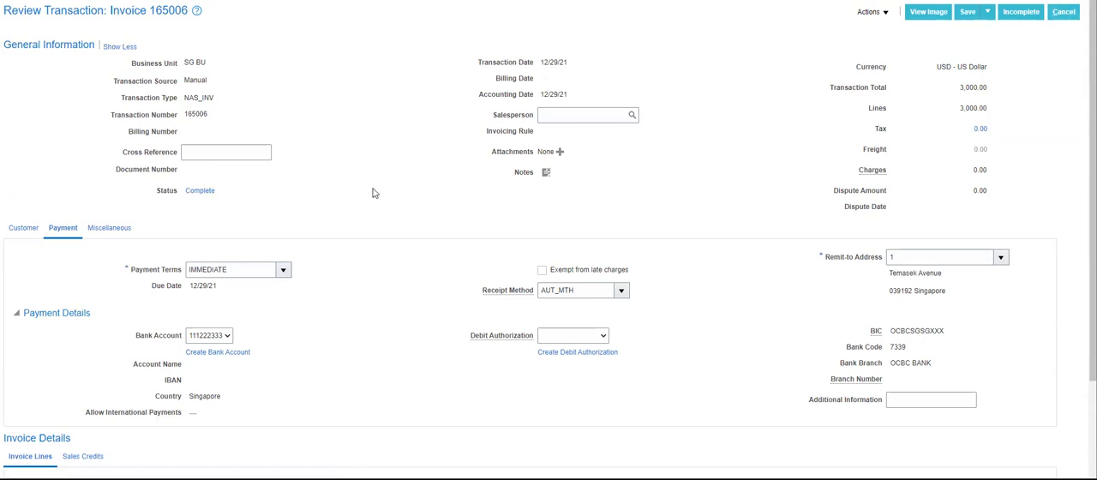
pyautogui.click(1064, 13)
pyautogui.click(679, 226)
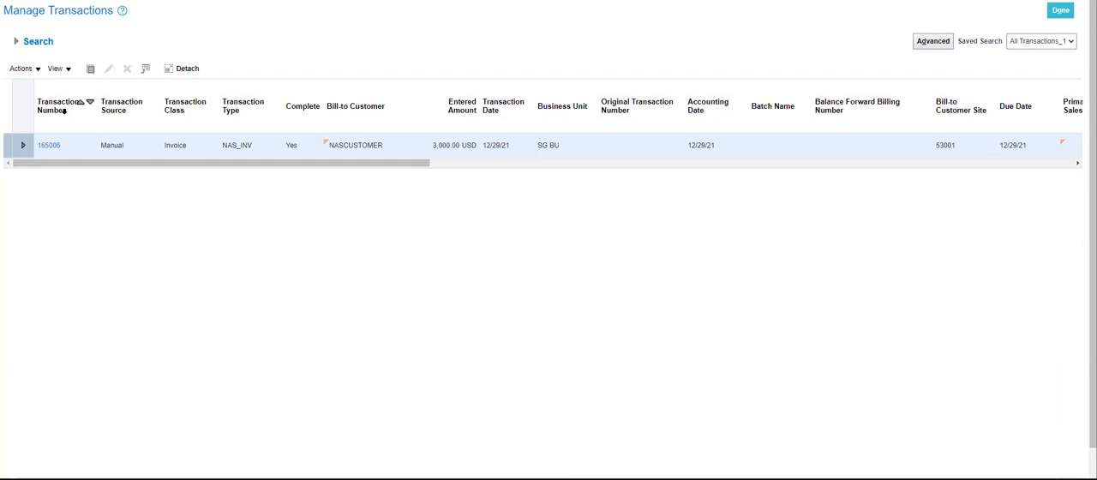
# Search the transactions for numbers starting with 165007.
pyautogui.click(472, 78)
pyautogui.press('BackSpace')
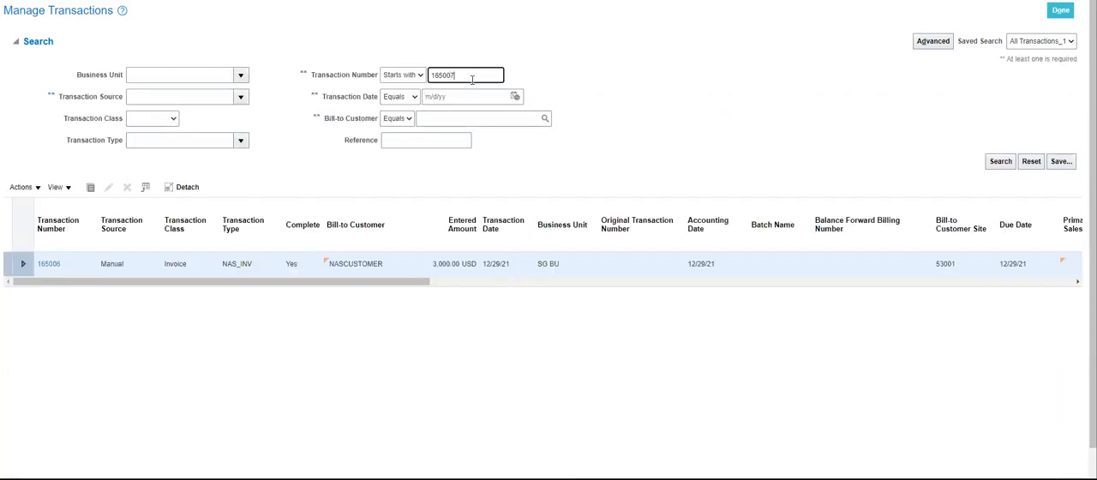
pyautogui.write('7')
pyautogui.click(1000, 162)
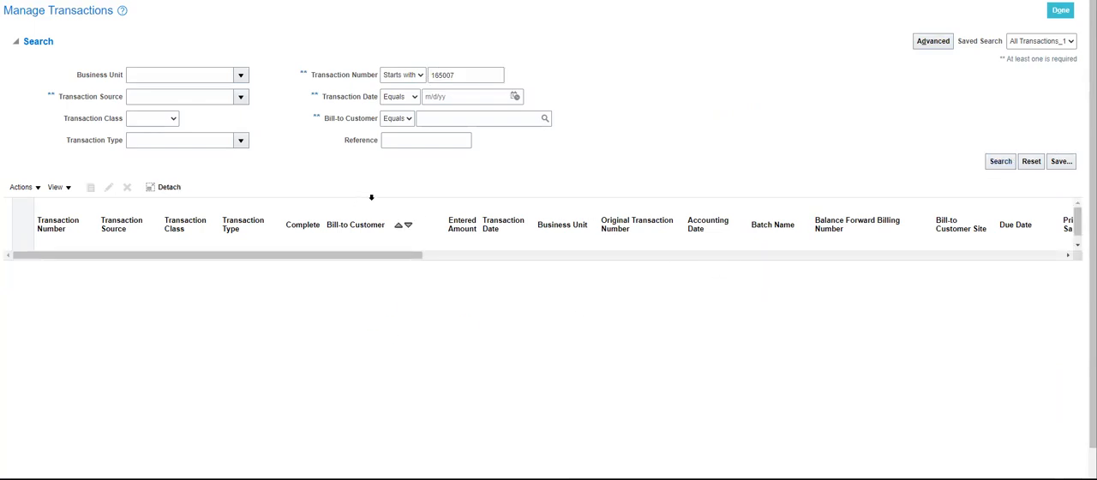
# Replace the transaction number criterion and search again to list invoice 165006.
pyautogui.click(462, 76)
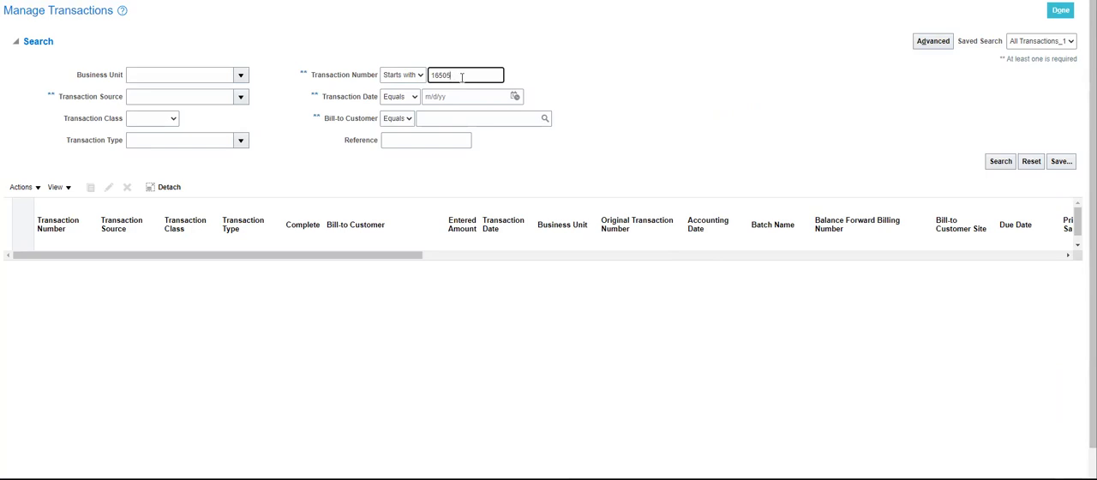
pyautogui.write('165004')
pyautogui.click(999, 162)
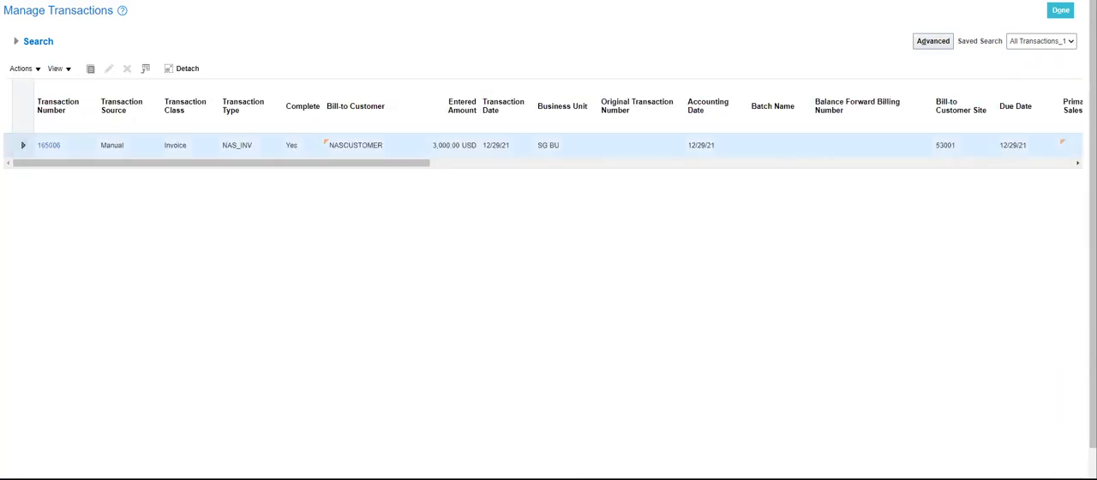
# Duplicate invoice 165006 and set the unit price of the TEST line to 4,000.
pyautogui.click(37, 69)
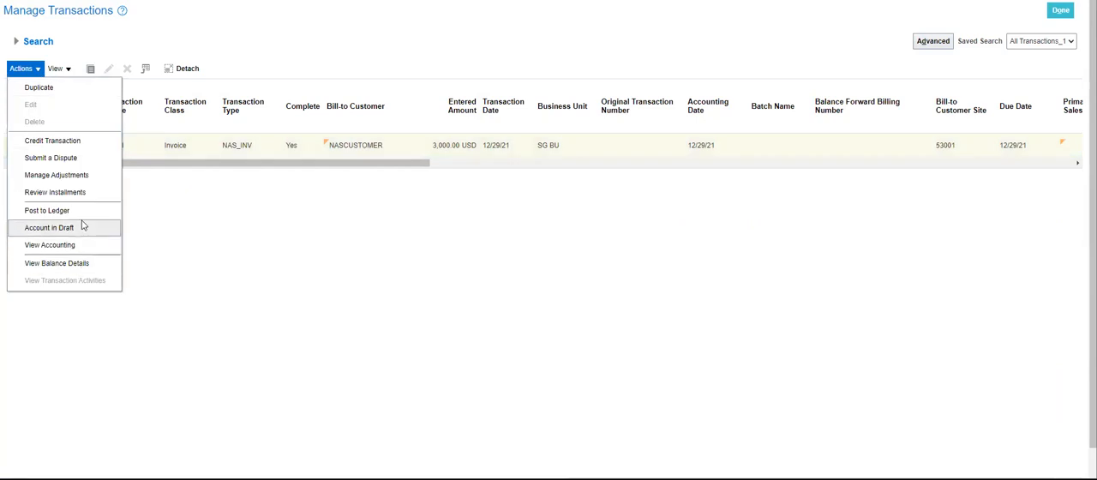
pyautogui.click(77, 91)
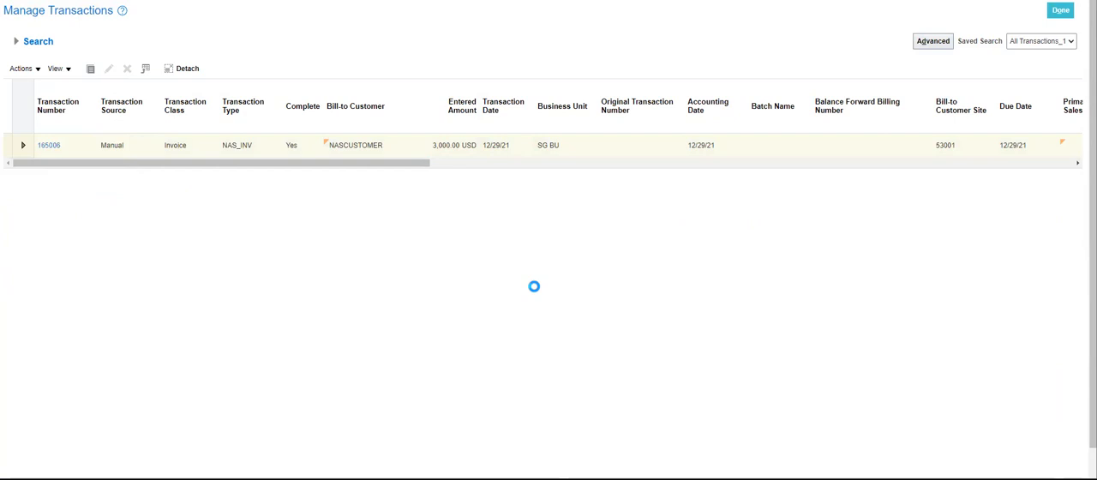
pyautogui.click(518, 358)
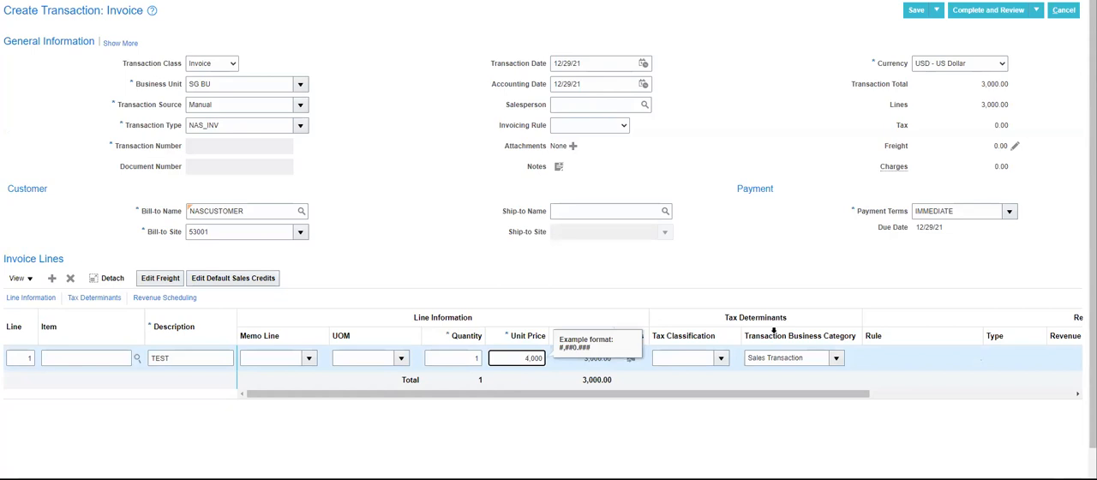
pyautogui.write('4')
pyautogui.click(727, 138)
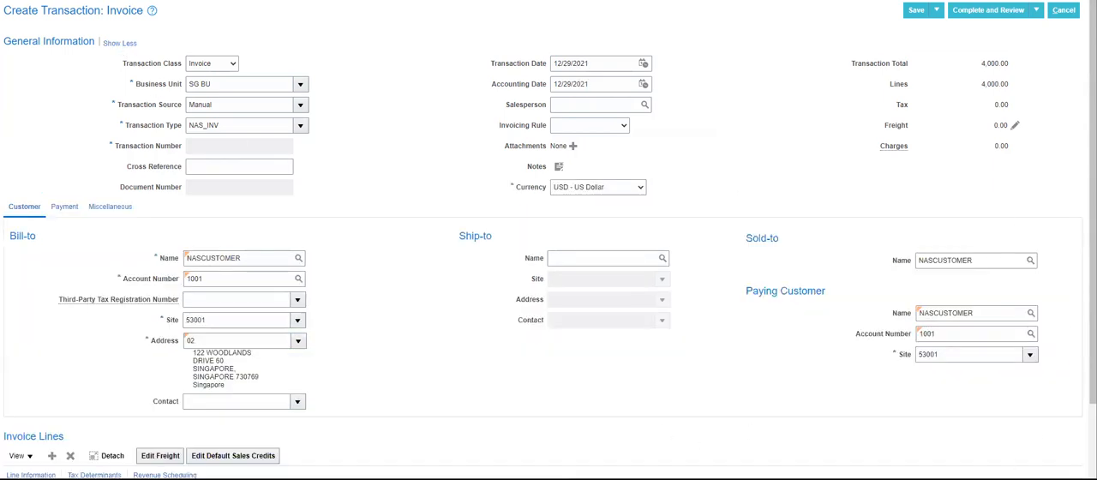
# Complete the duplicated invoice, save and close it, and finish managing transactions.
pyautogui.click(1007, 14)
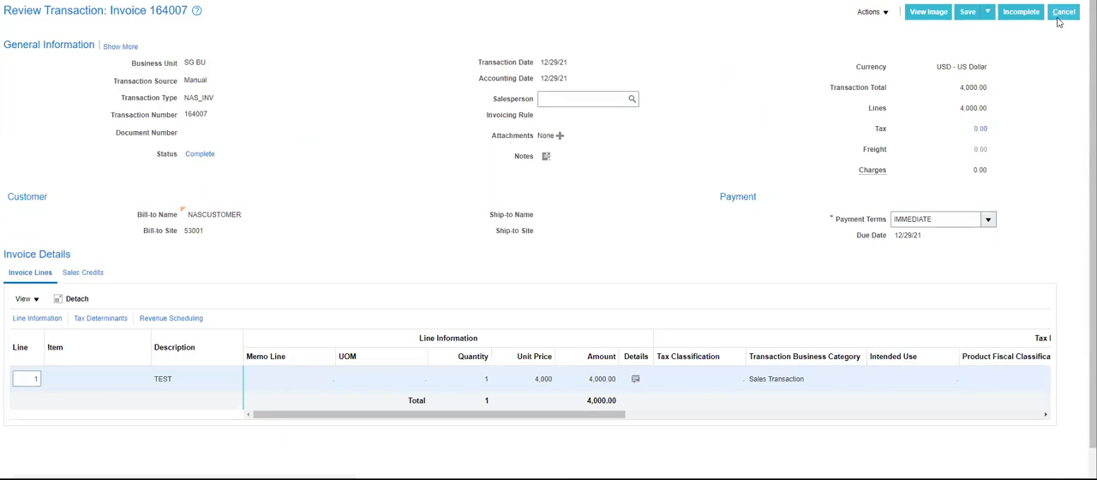
pyautogui.click(988, 12)
pyautogui.click(979, 33)
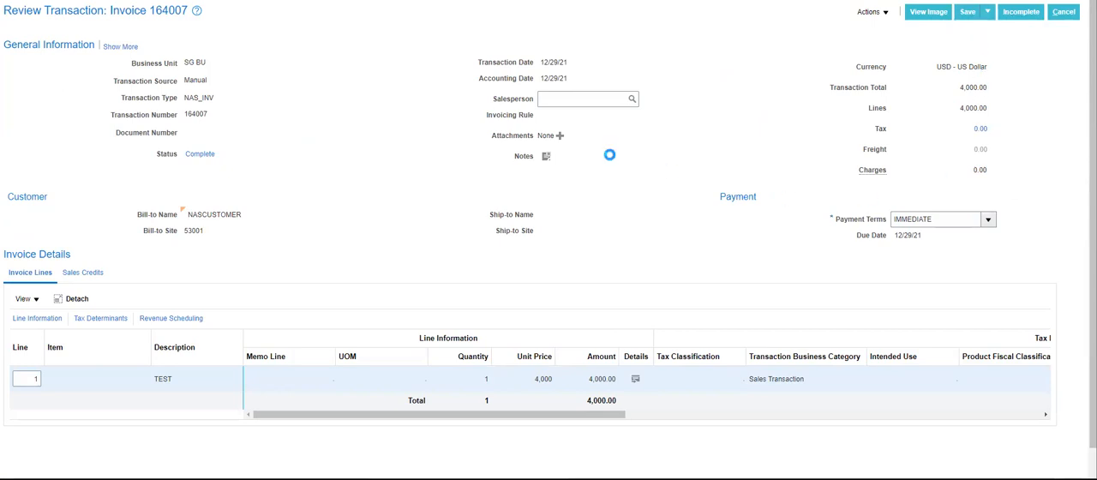
pyautogui.click(590, 95)
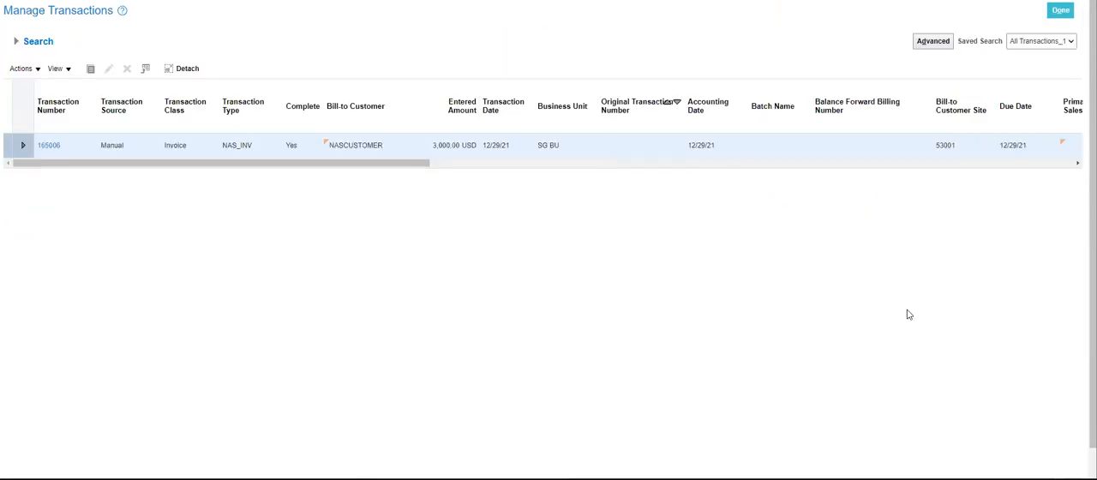
pyautogui.click(1059, 10)
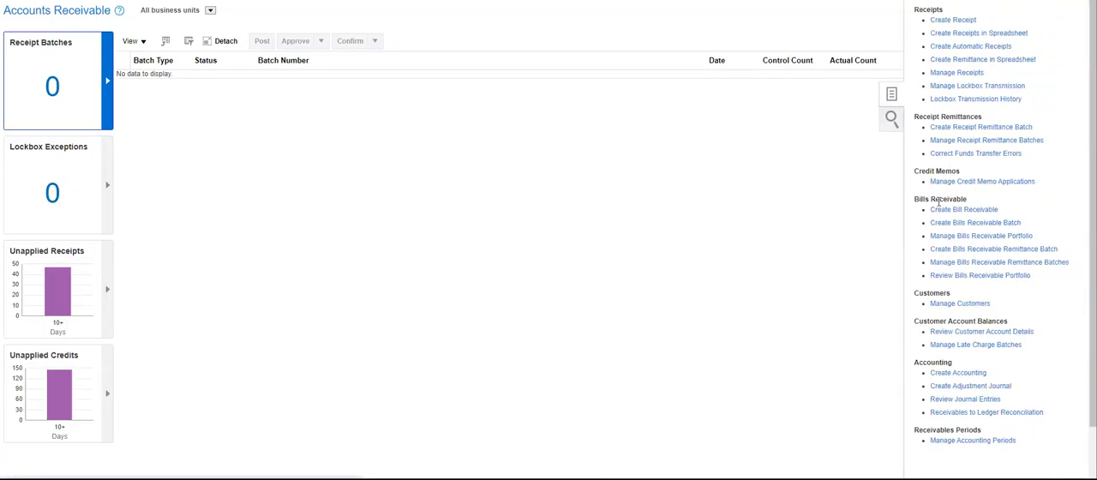
# Create an automatic receipt batch for business unit SG BU with receipt method AUT_MTH, then submit, approve and format it.
pyautogui.click(952, 45)
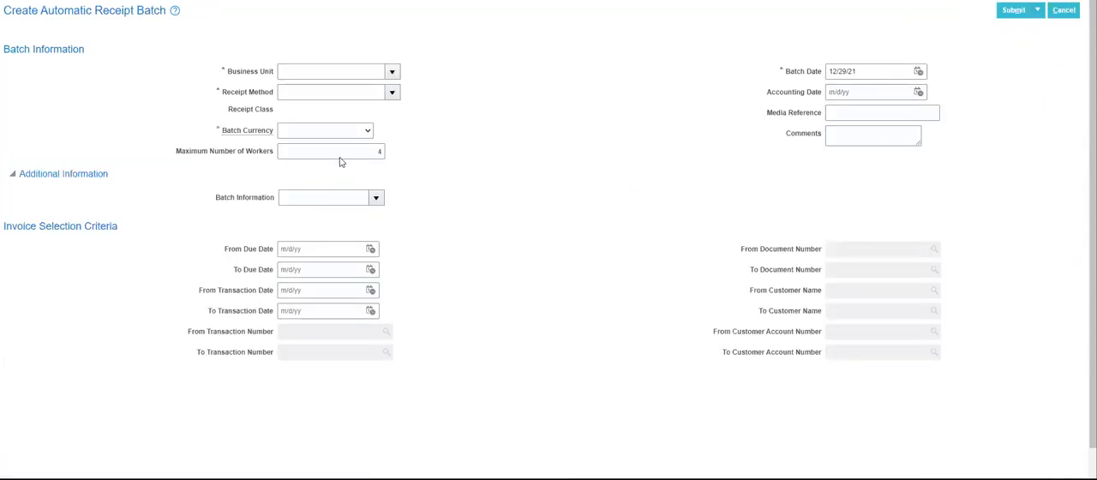
pyautogui.click(392, 72)
pyautogui.click(336, 93)
pyautogui.click(392, 95)
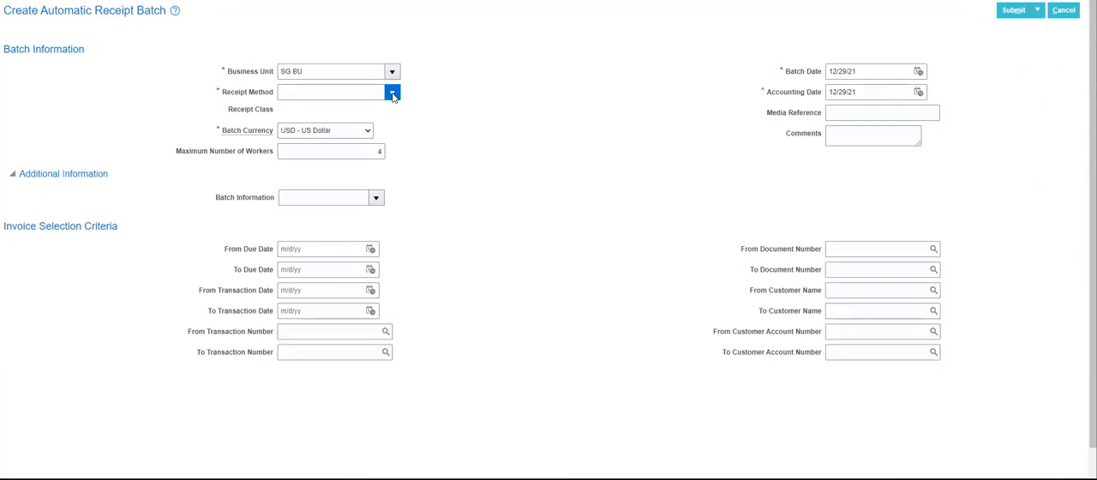
pyautogui.click(336, 115)
pyautogui.click(1037, 11)
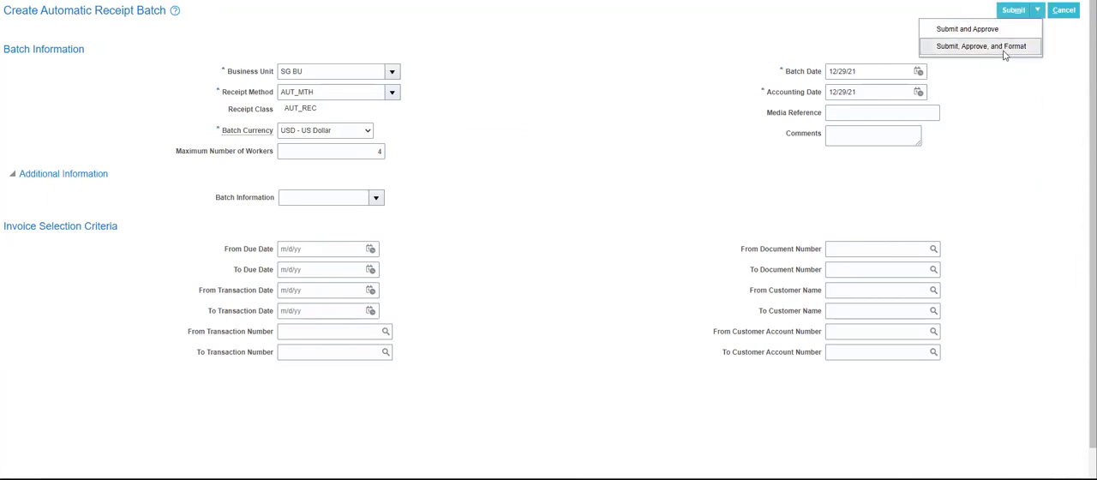
pyautogui.click(981, 47)
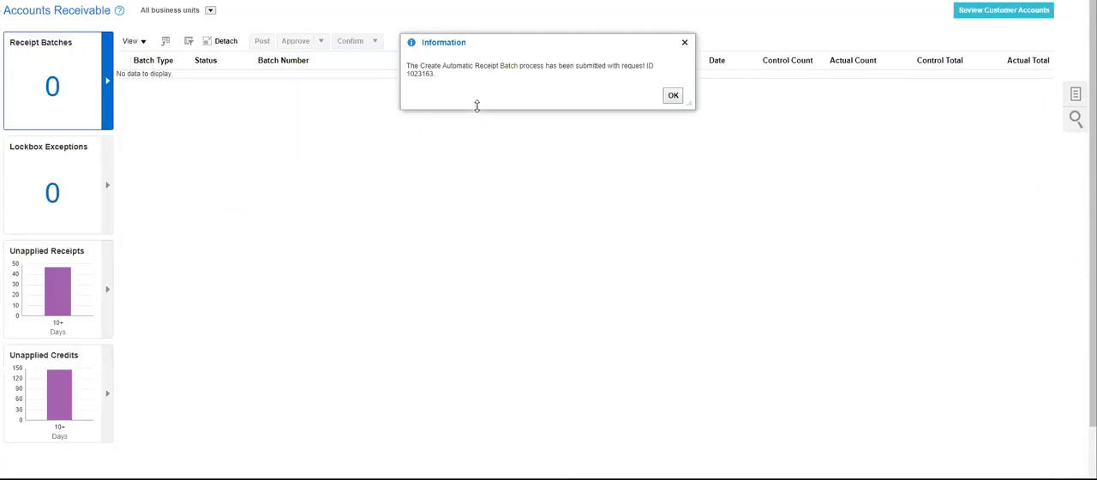
pyautogui.click(672, 96)
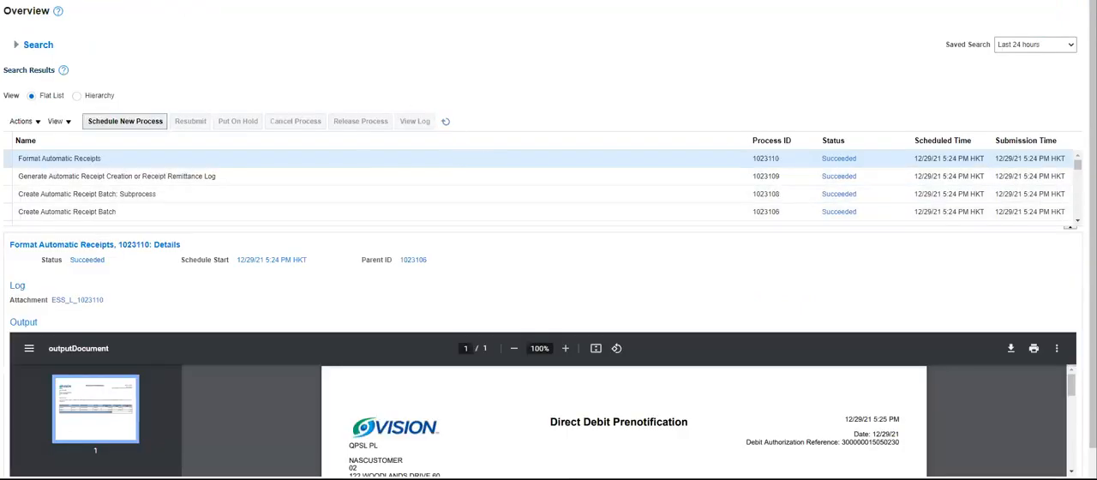
# Refresh the scheduled processes list repeatedly to monitor the automatic receipt batch and its subprocesses.
pyautogui.click(445, 121)
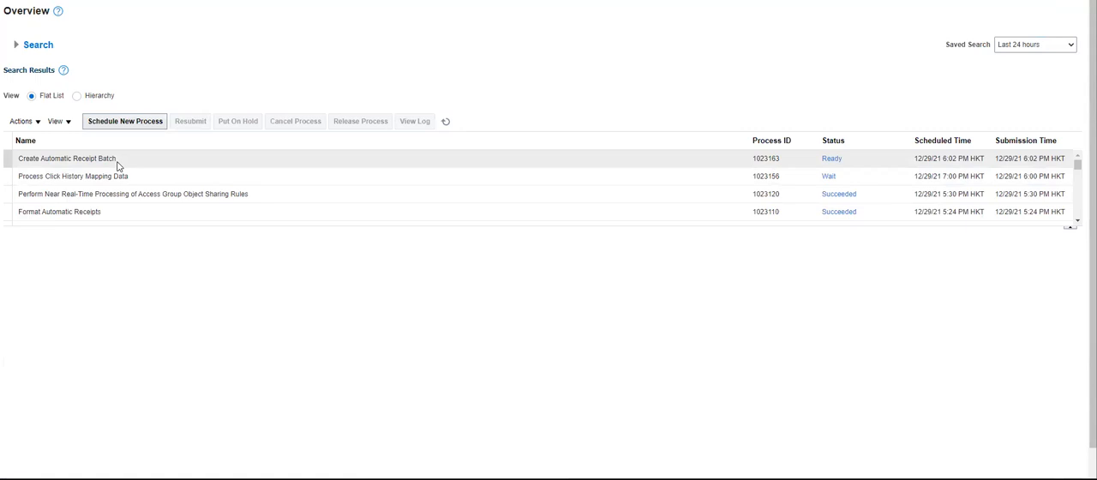
pyautogui.click(445, 120)
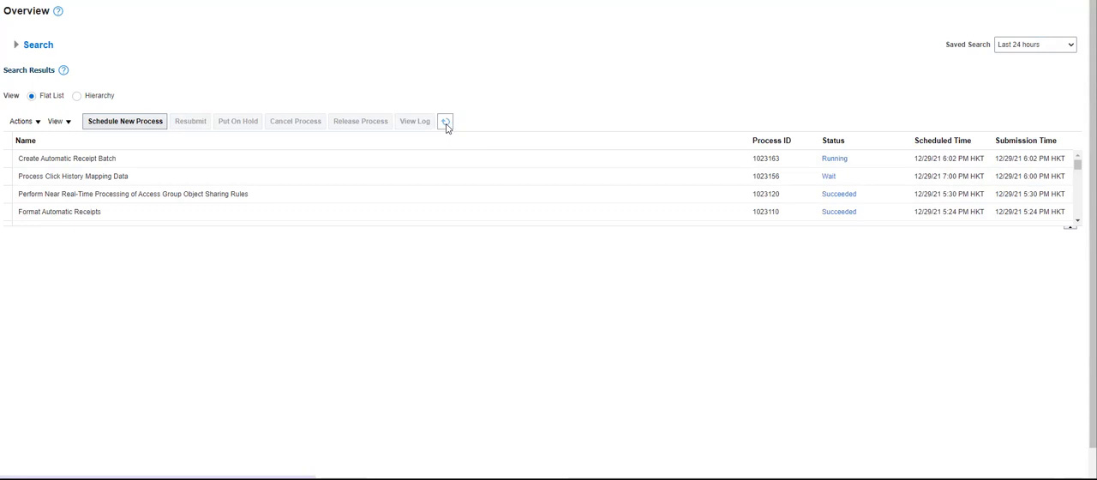
pyautogui.click(445, 123)
pyautogui.click(445, 124)
pyautogui.click(445, 124)
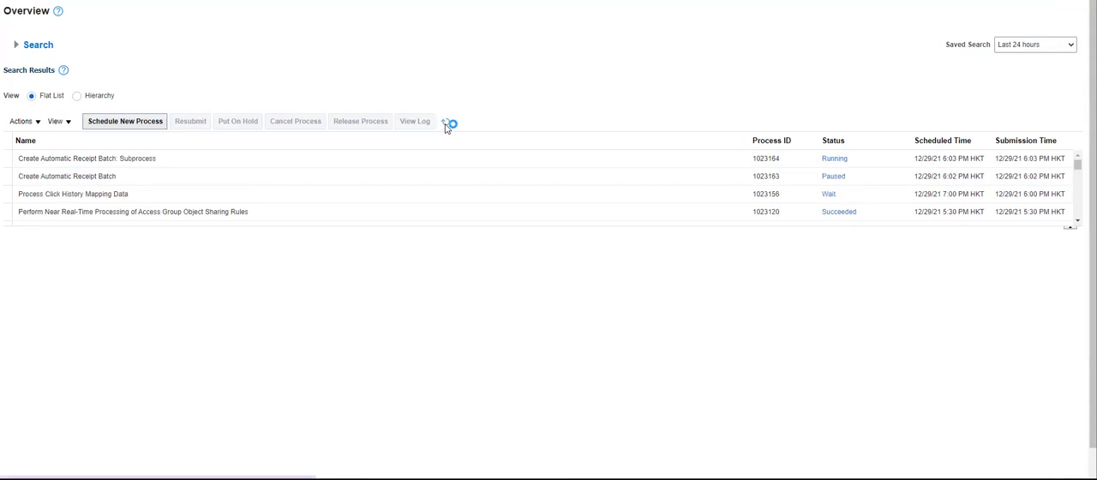
pyautogui.click(444, 124)
pyautogui.click(445, 124)
pyautogui.click(444, 124)
pyautogui.click(445, 125)
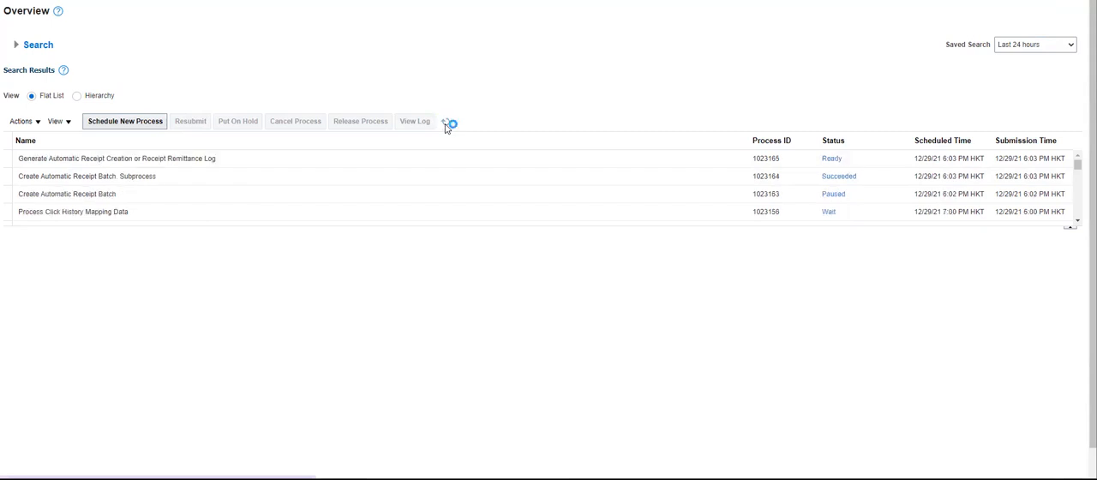
pyautogui.click(444, 125)
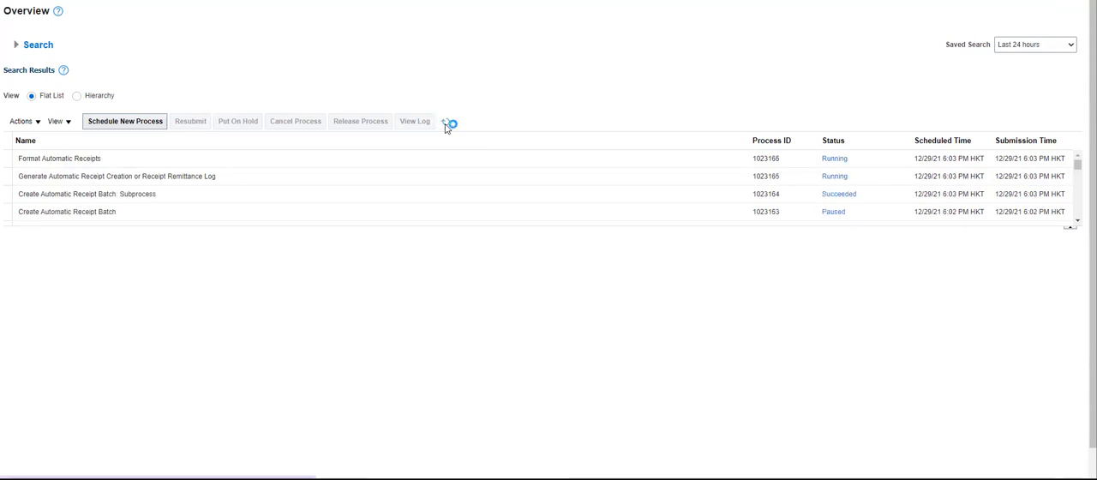
pyautogui.click(444, 124)
pyautogui.click(445, 125)
pyautogui.click(444, 124)
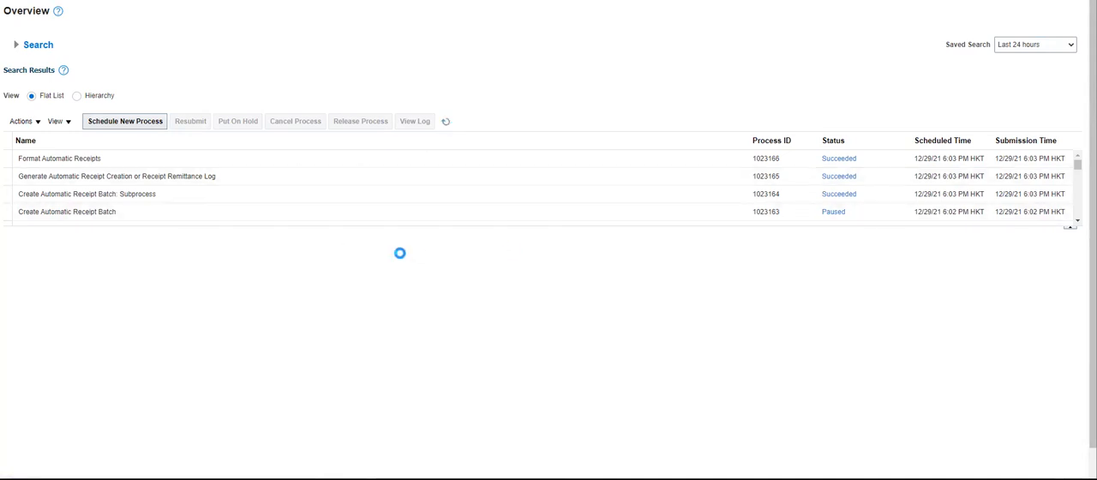
# View the output of the latest Format Automatic Receipts process and download it as outputDocument.pdf.
pyautogui.click(243, 162)
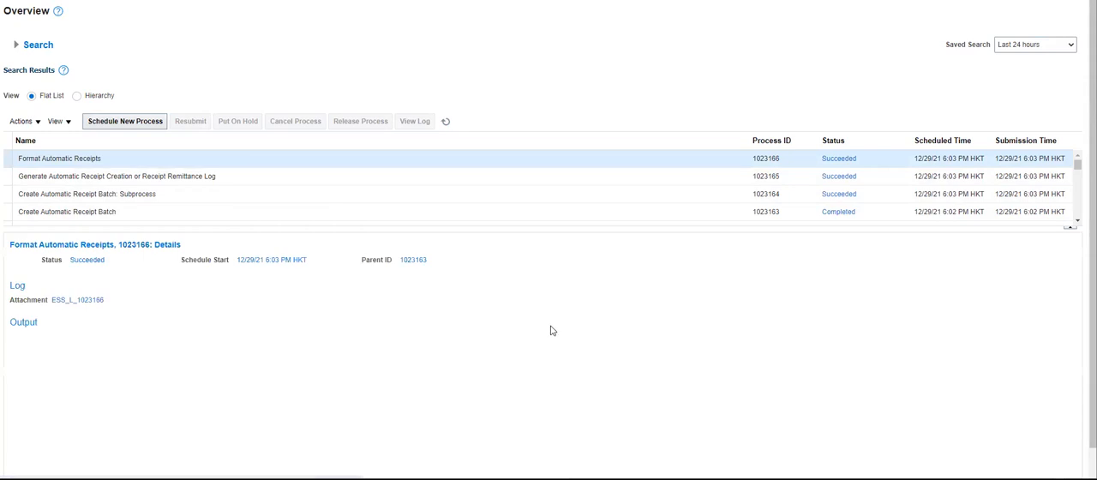
pyautogui.scroll(-2, 549, 325)
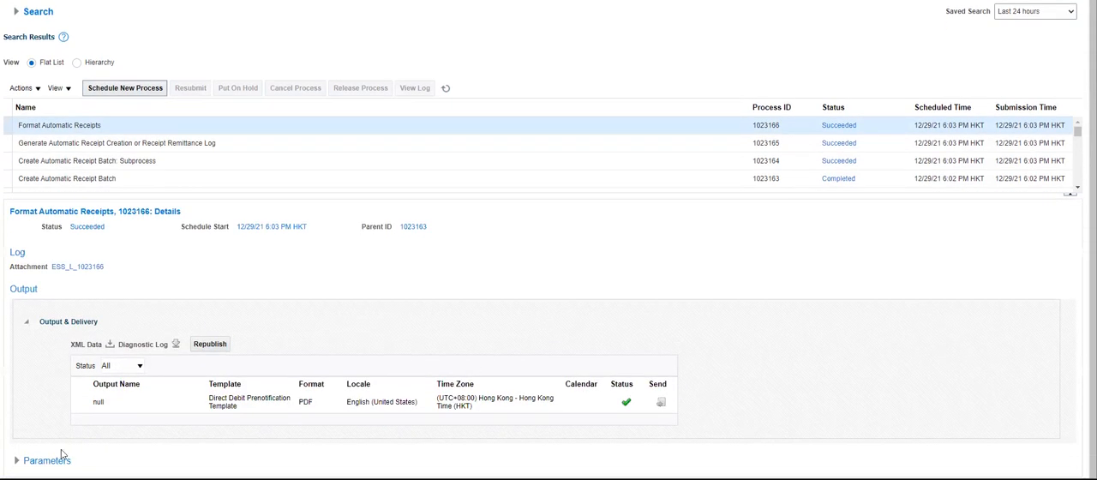
pyautogui.click(99, 402)
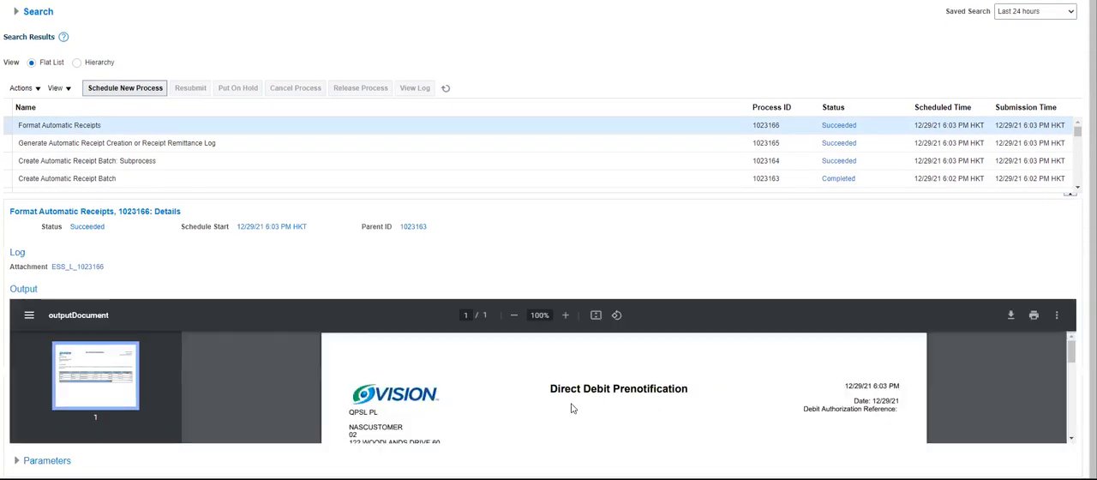
pyautogui.click(1012, 317)
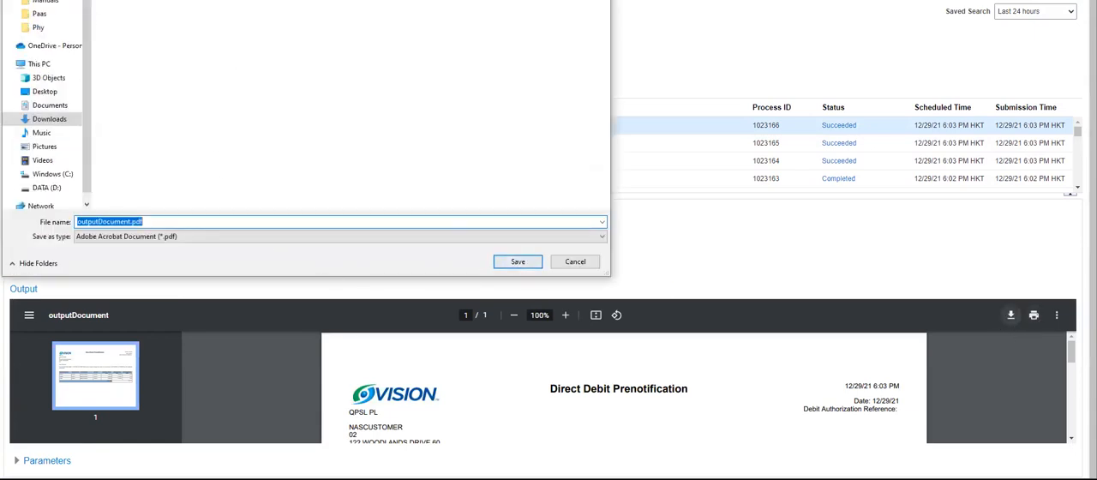
pyautogui.click(506, 261)
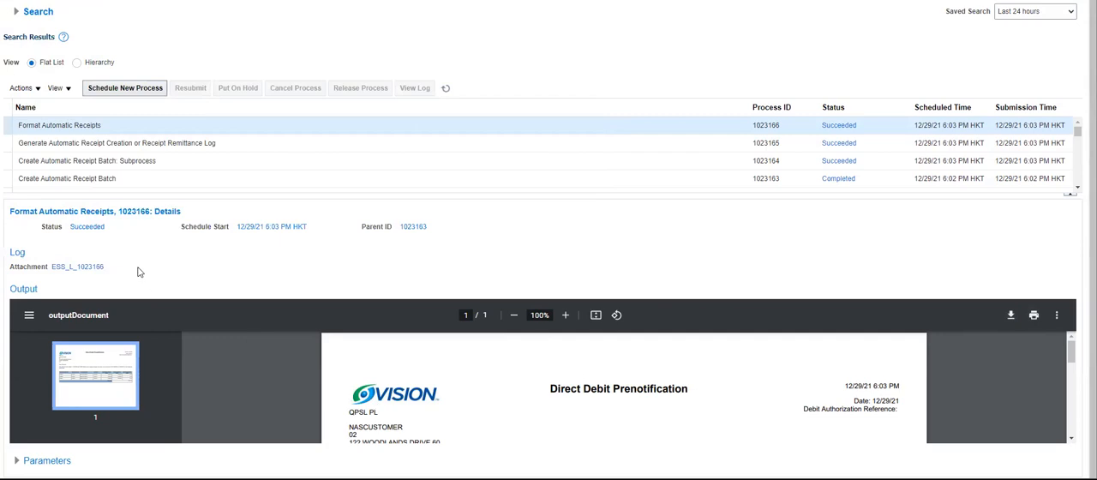
# Open the downloaded PDF and examine the Direct Debit Prenotification heading, customer address block and charged invoices.
pyautogui.click(60, 471)
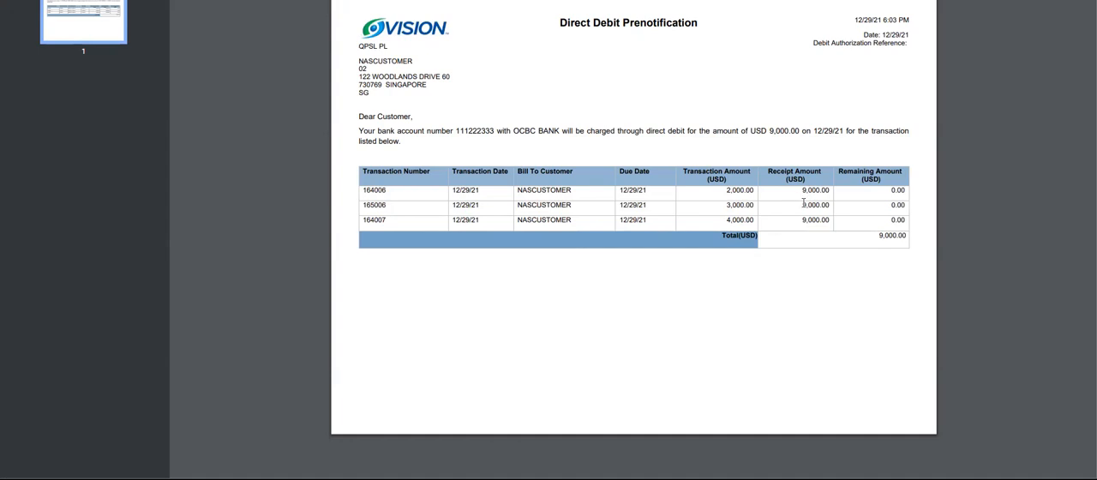
pyautogui.moveTo(557, 25); pyautogui.dragTo(693, 32)
pyautogui.click(579, 85)
pyautogui.moveTo(360, 58); pyautogui.dragTo(440, 100)
pyautogui.click(651, 126)
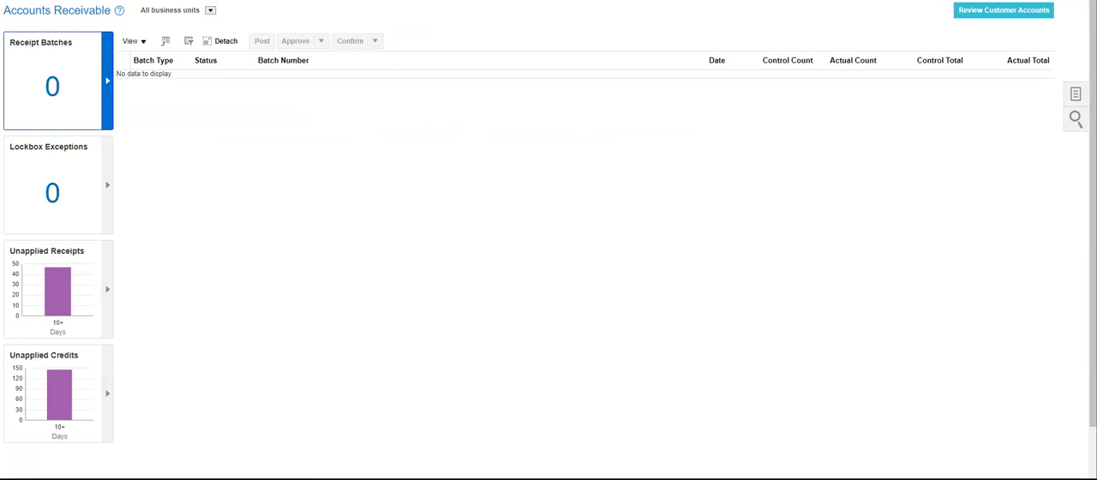
# Search the receipts in Manage Receipts by receipt method AUT_MTH and receipt date 12/29/21.
pyautogui.click(1074, 96)
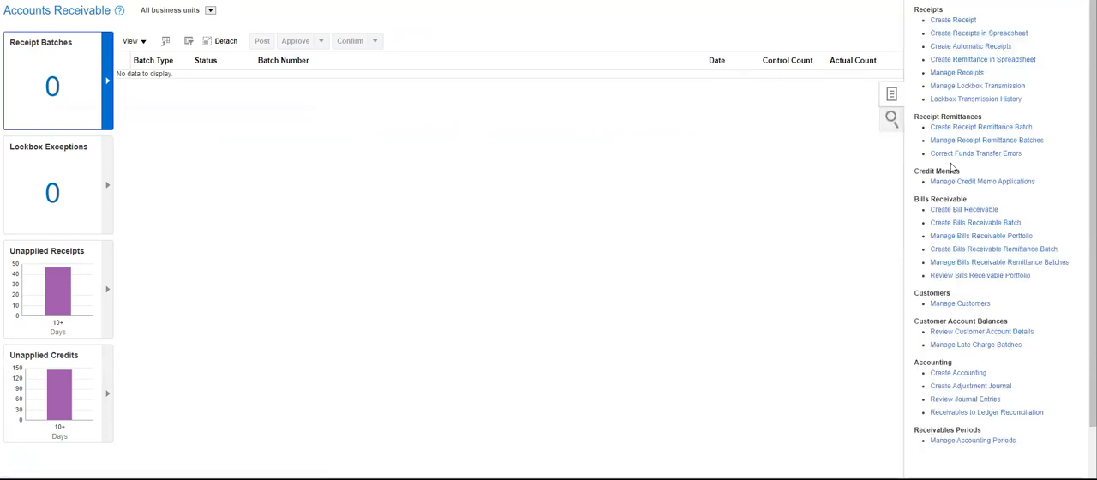
pyautogui.click(975, 74)
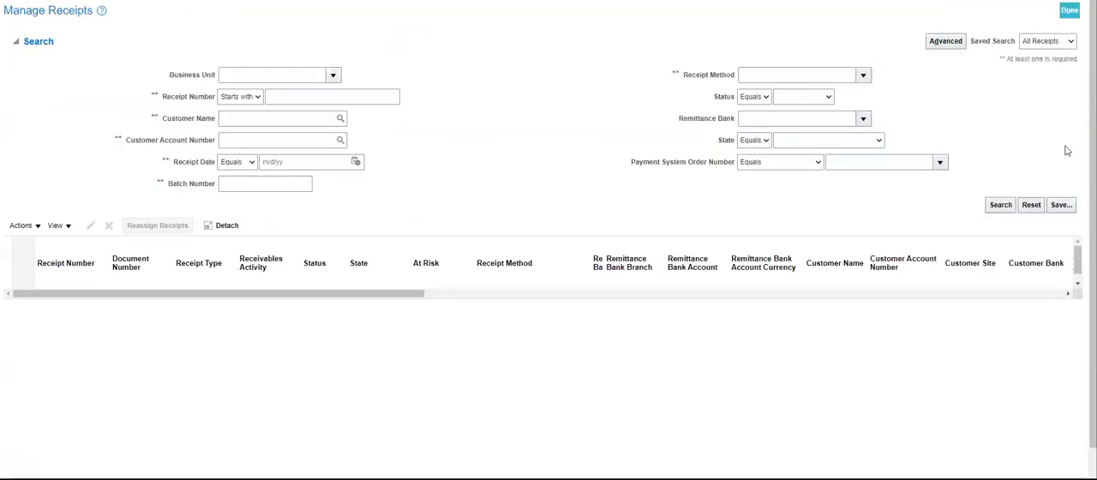
pyautogui.click(865, 76)
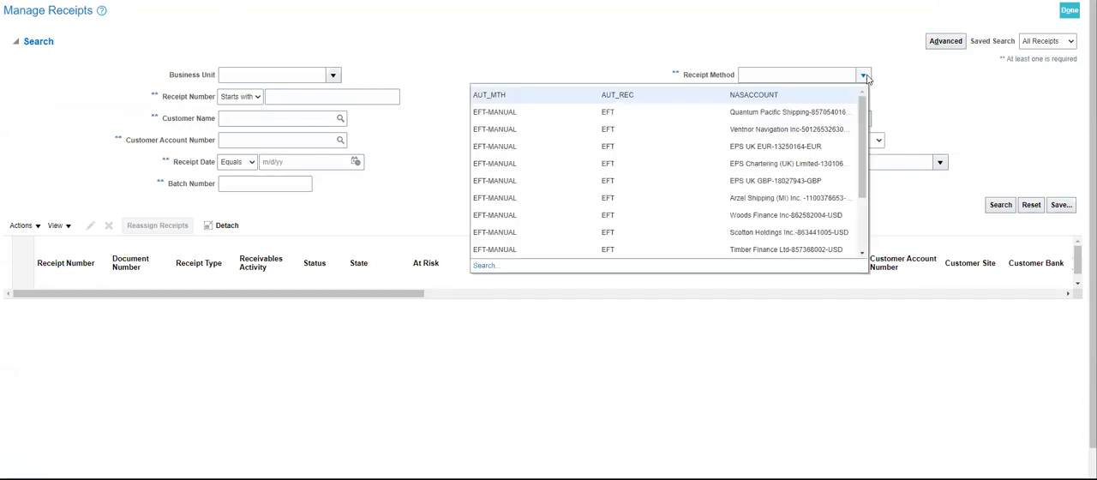
pyautogui.click(659, 95)
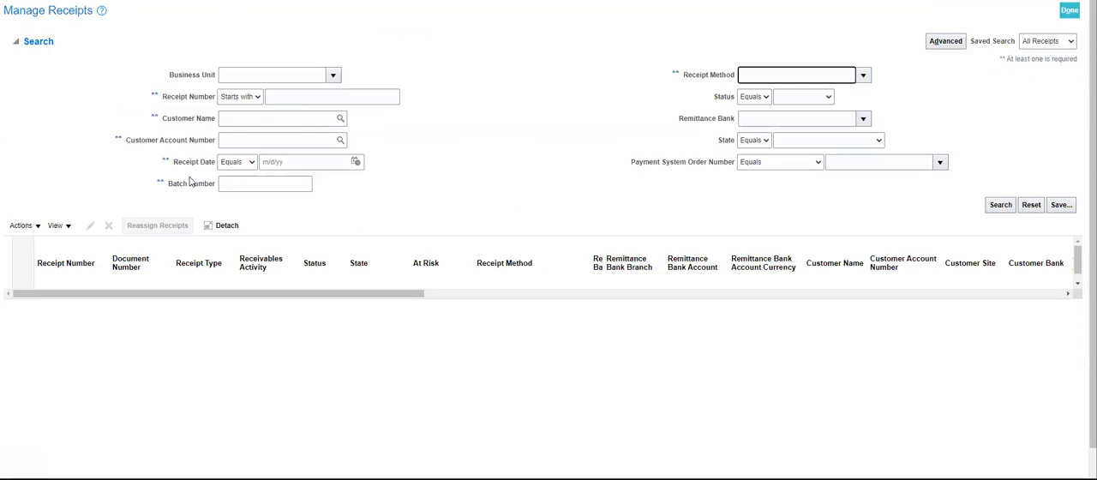
pyautogui.click(358, 163)
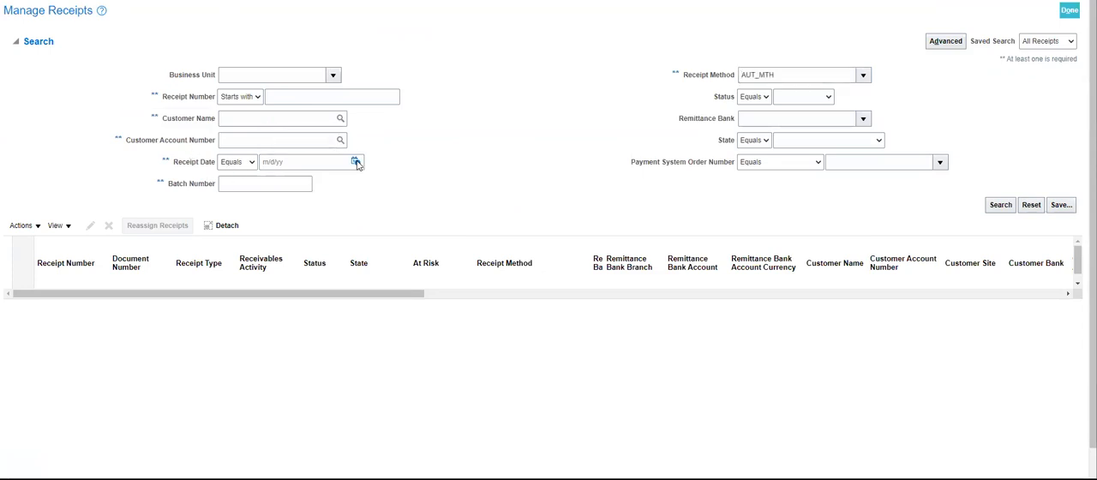
pyautogui.click(430, 282)
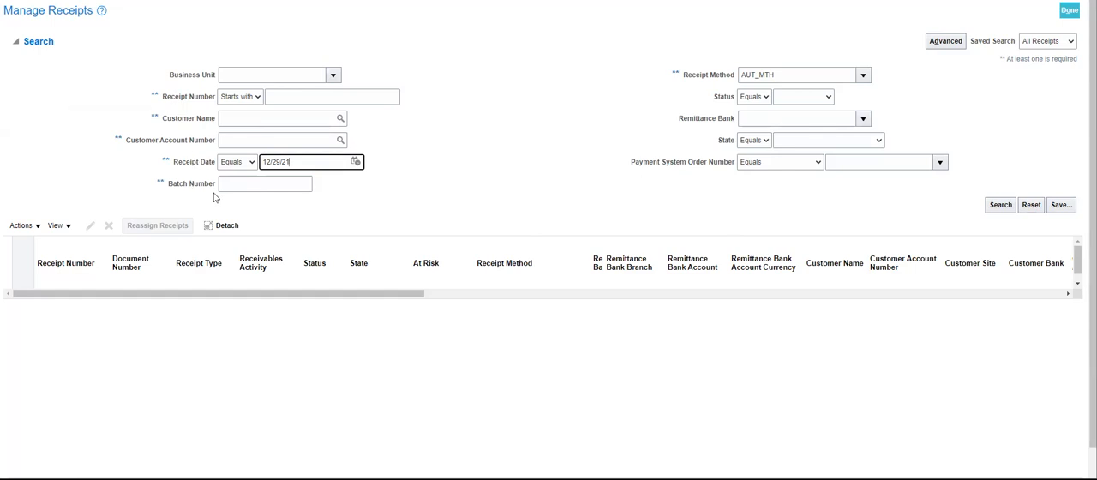
pyautogui.click(1001, 207)
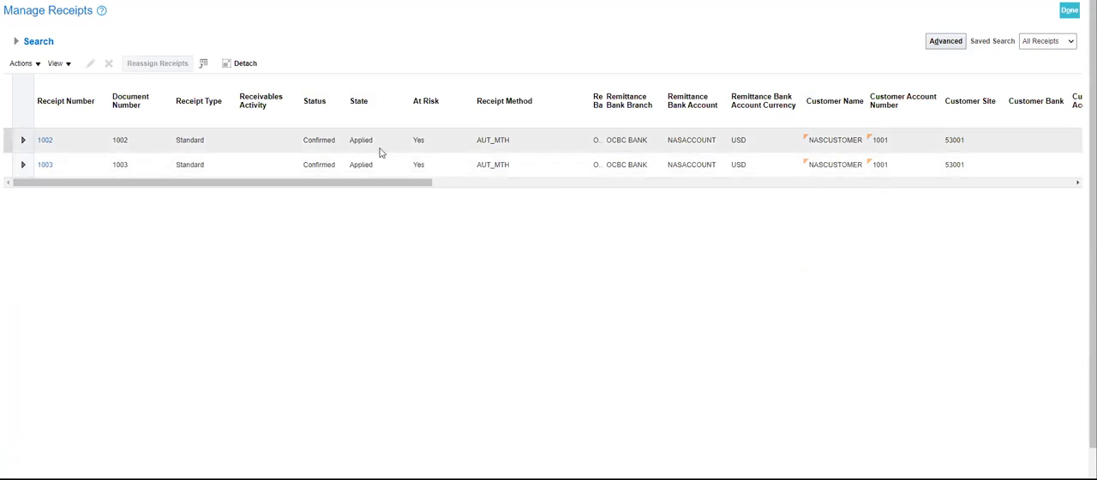
# Open receipt 1003 and check its amounts and applied invoices.
pyautogui.click(176, 168)
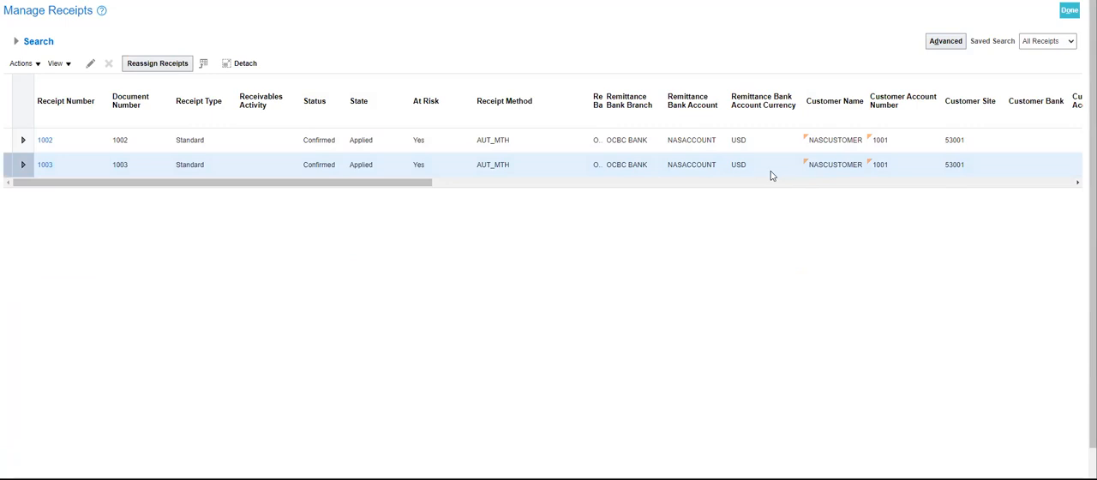
pyautogui.click(46, 165)
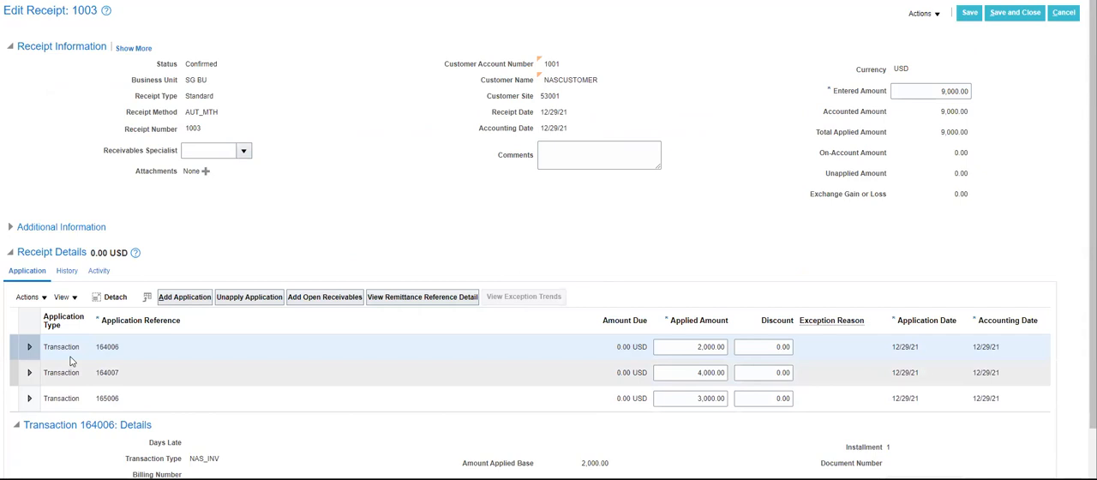
# Close the receipt and copy the IBY_TRXN_SUMMARIES_ALL query from data set A in the existing data model.
pyautogui.click(1065, 14)
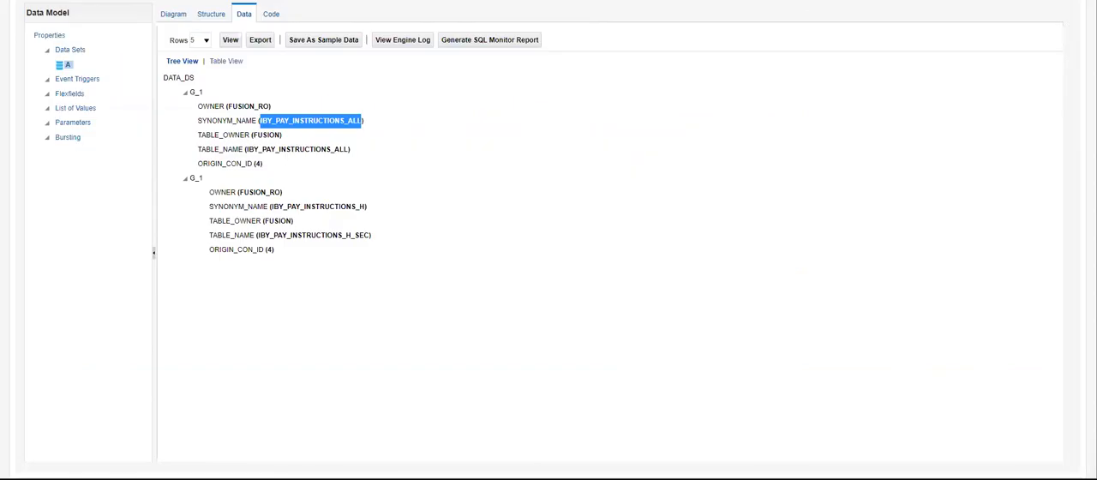
pyautogui.click(174, 14)
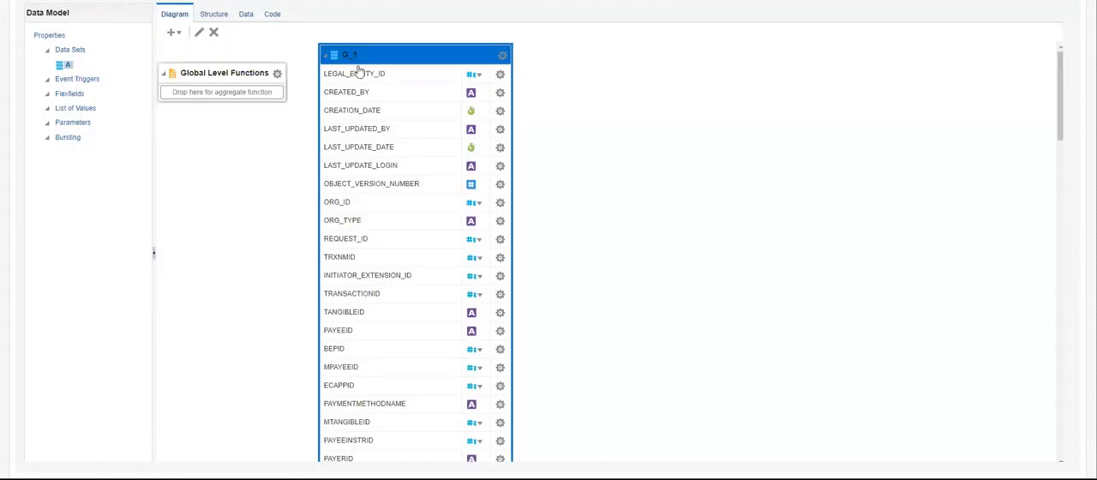
pyautogui.click(246, 13)
pyautogui.click(619, 250)
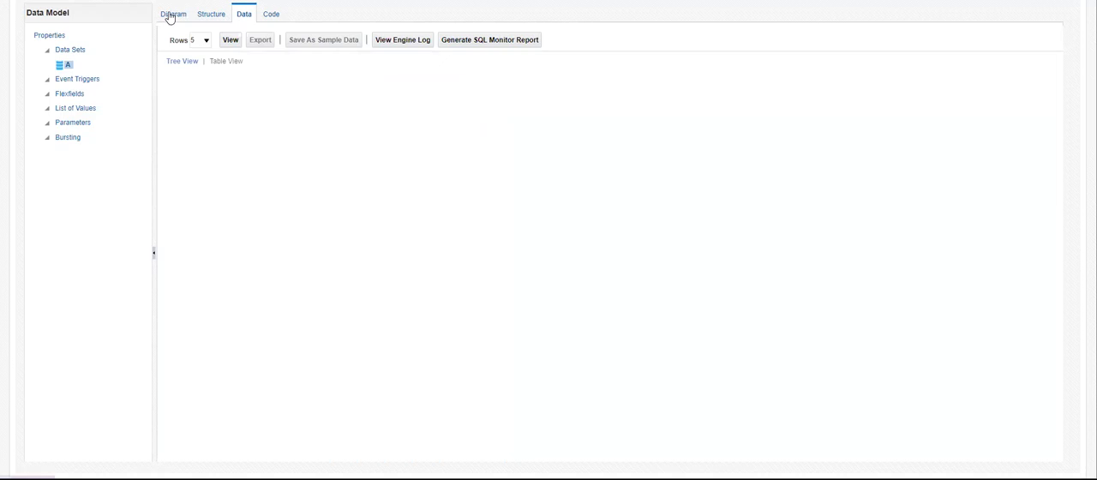
pyautogui.click(168, 14)
pyautogui.click(503, 59)
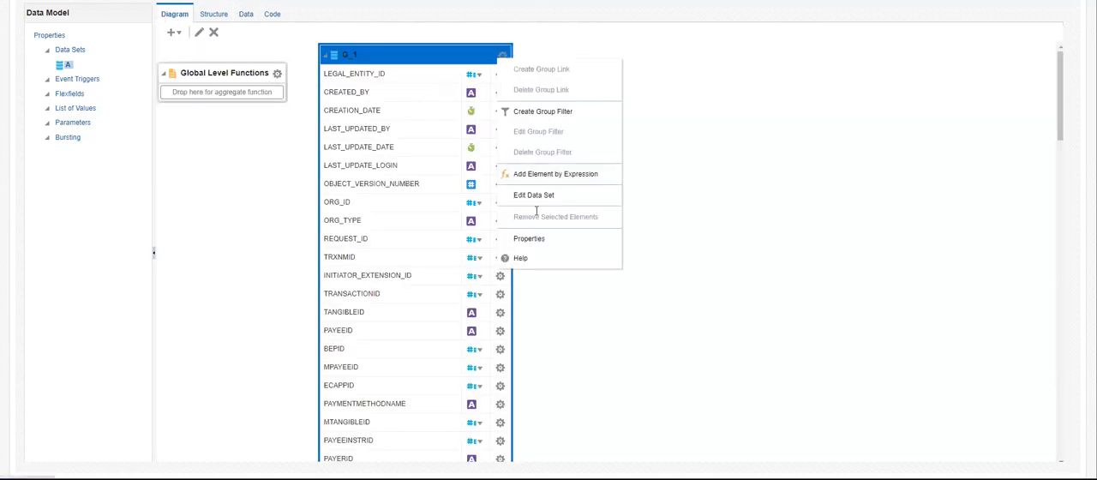
pyautogui.click(536, 201)
pyautogui.moveTo(492, 220); pyautogui.dragTo(213, 198)
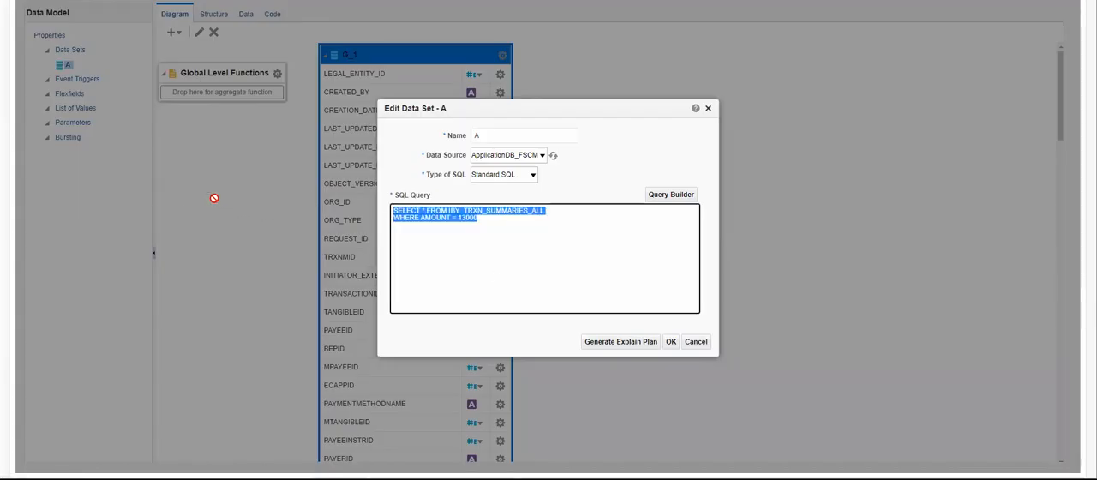
pyautogui.moveTo(492, 240); pyautogui.dragTo(364, 78)
pyautogui.hotkey('ctrl', 'c')
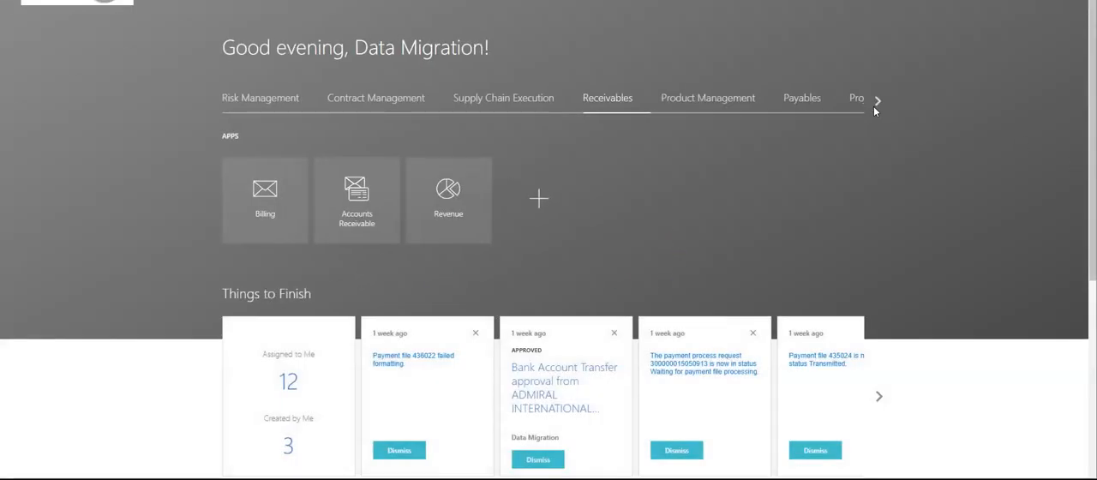
# Create a new data model from the Reports and Analytics catalog.
pyautogui.click(876, 101)
pyautogui.click(876, 101)
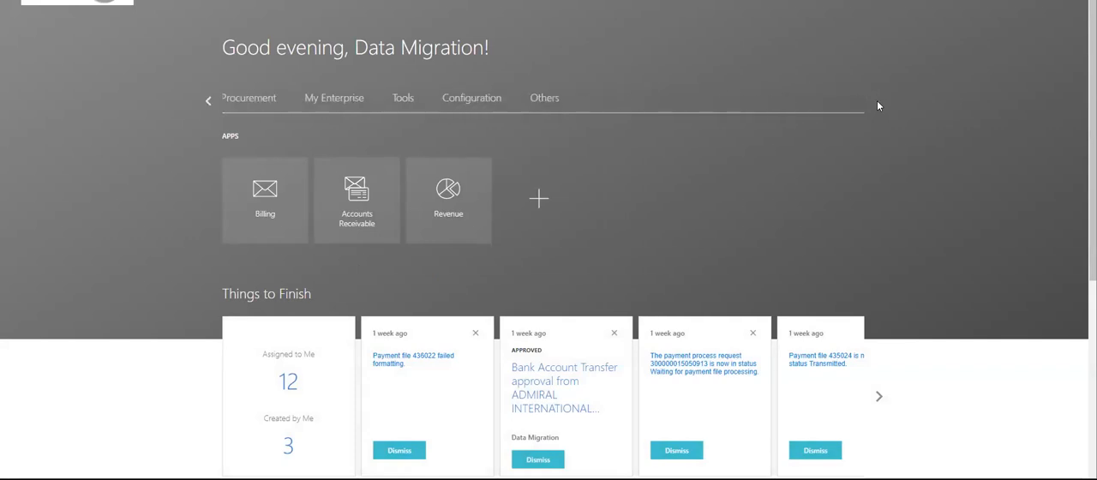
pyautogui.click(398, 100)
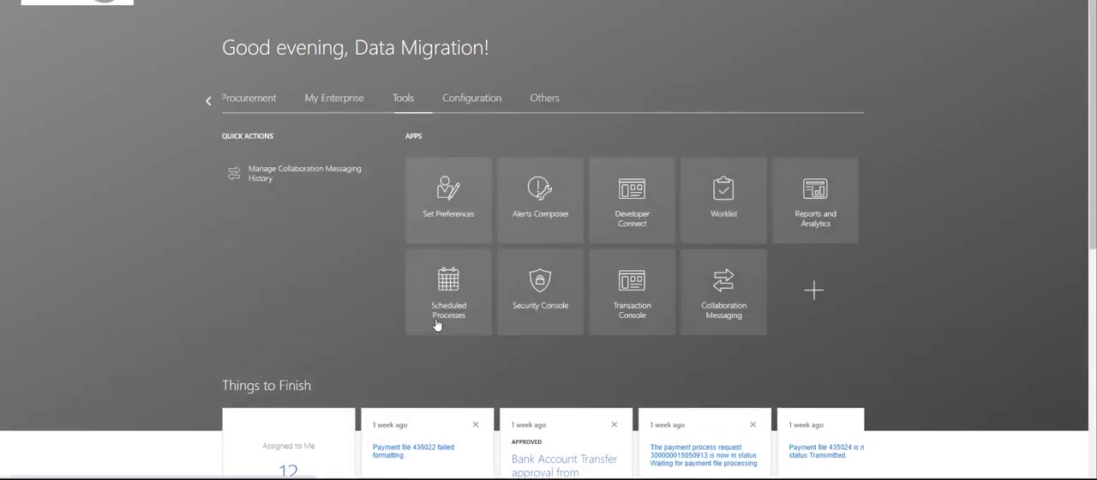
pyautogui.click(782, 224)
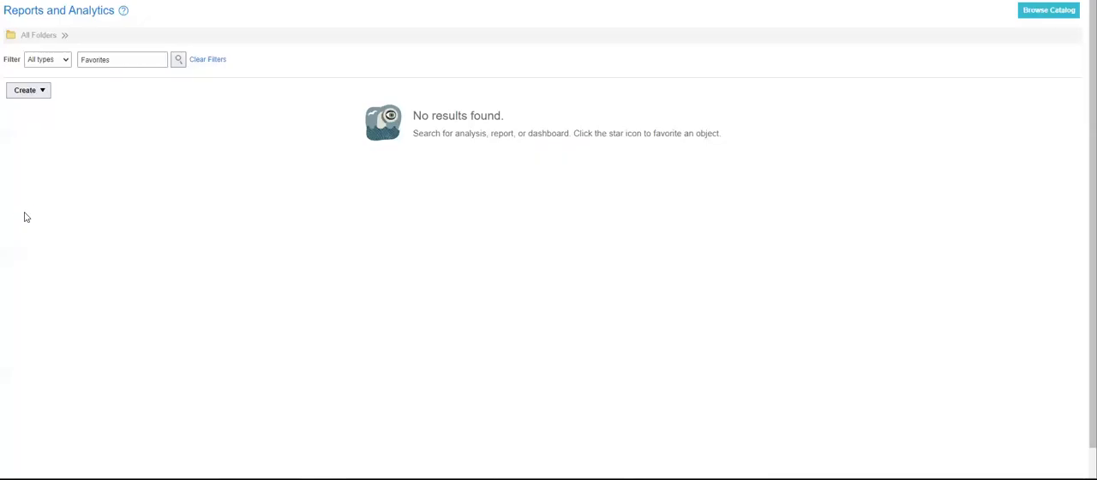
pyautogui.click(1041, 15)
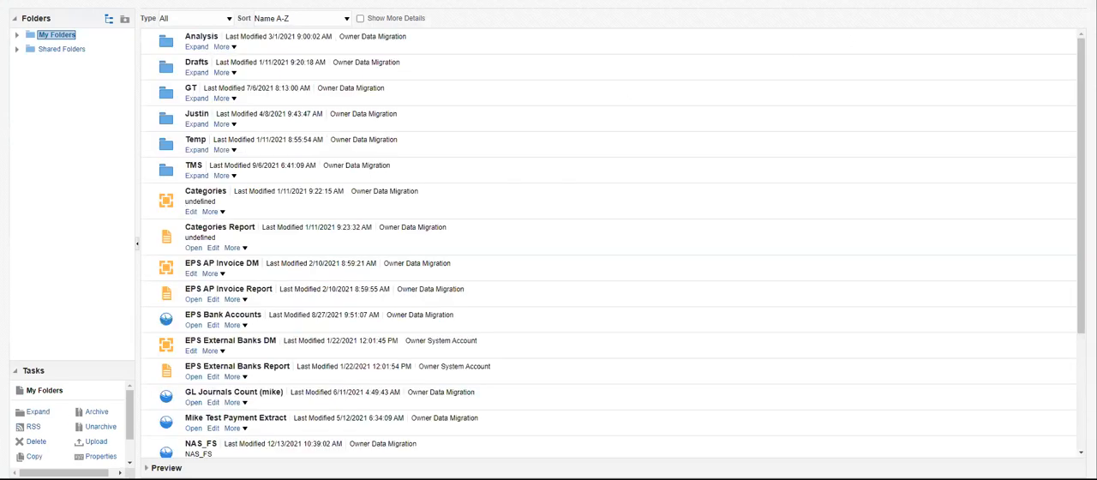
pyautogui.click(906, 0)
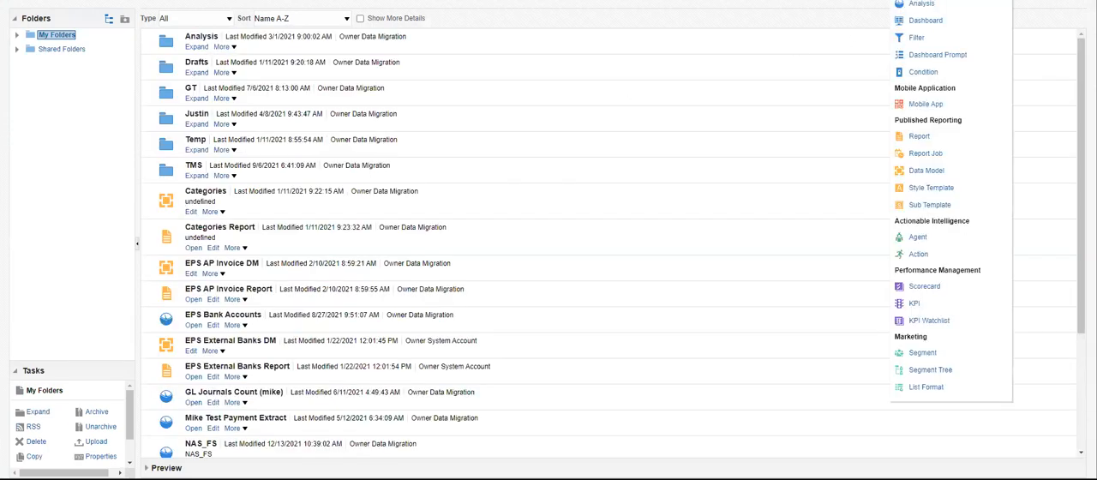
pyautogui.click(926, 170)
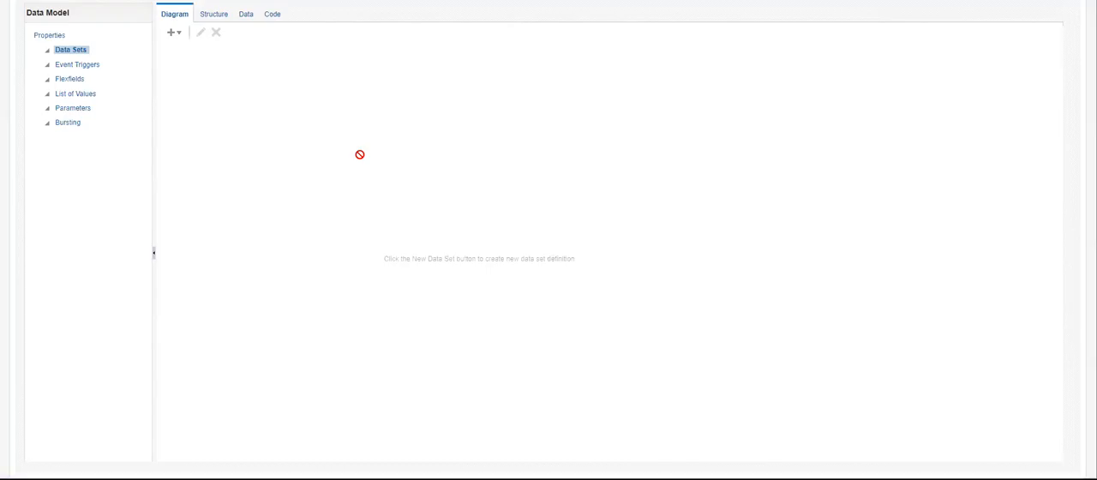
# Add SQL data set "a" on ApplicationDB_FSCM with the query SELECT * FROM IBY_TRXN_SUMMARIES_ALL WHERE AMOUNT = 9000.
pyautogui.click(177, 35)
pyautogui.click(186, 48)
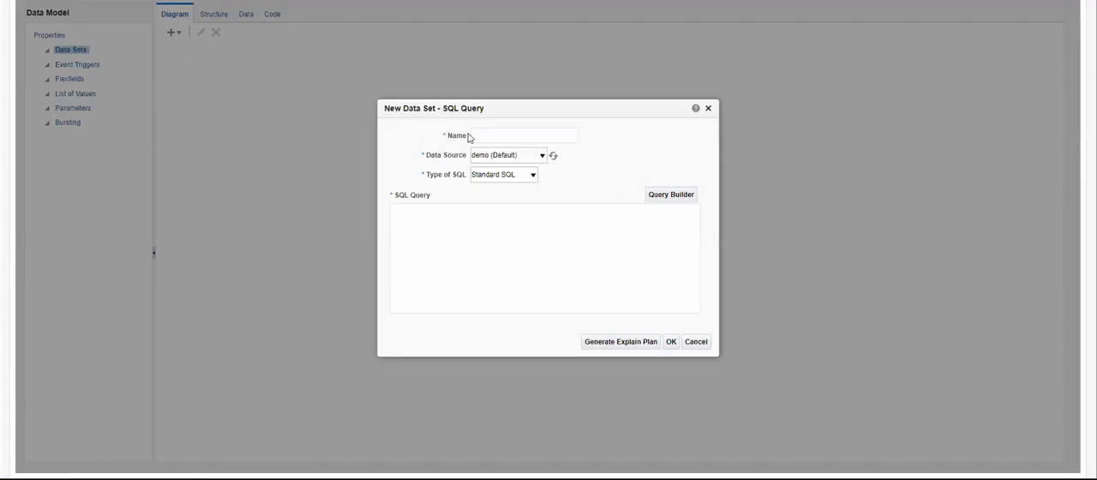
pyautogui.click(477, 134)
pyautogui.write('a')
pyautogui.click(681, 145)
pyautogui.click(541, 156)
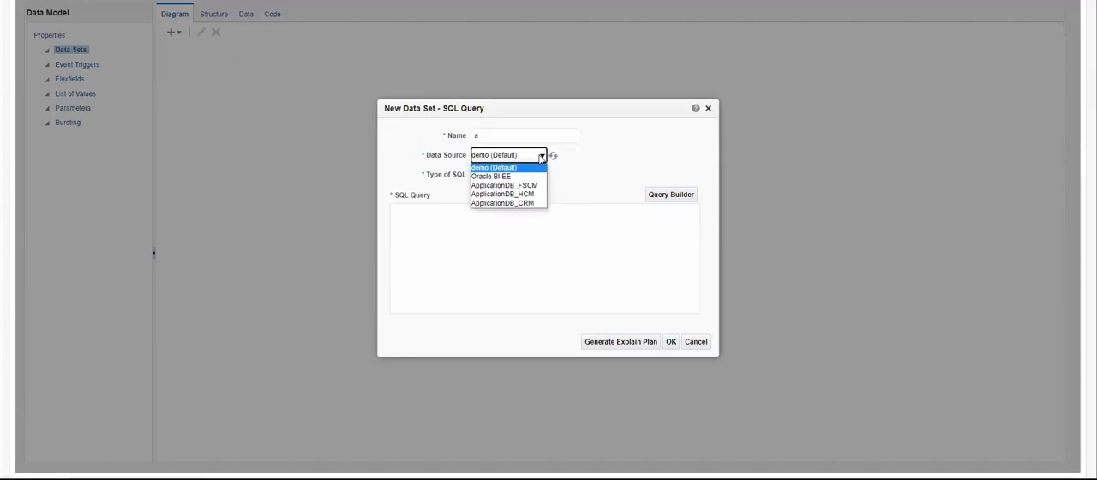
pyautogui.click(503, 186)
pyautogui.click(480, 231)
pyautogui.hotkey('ctrl', 'v')
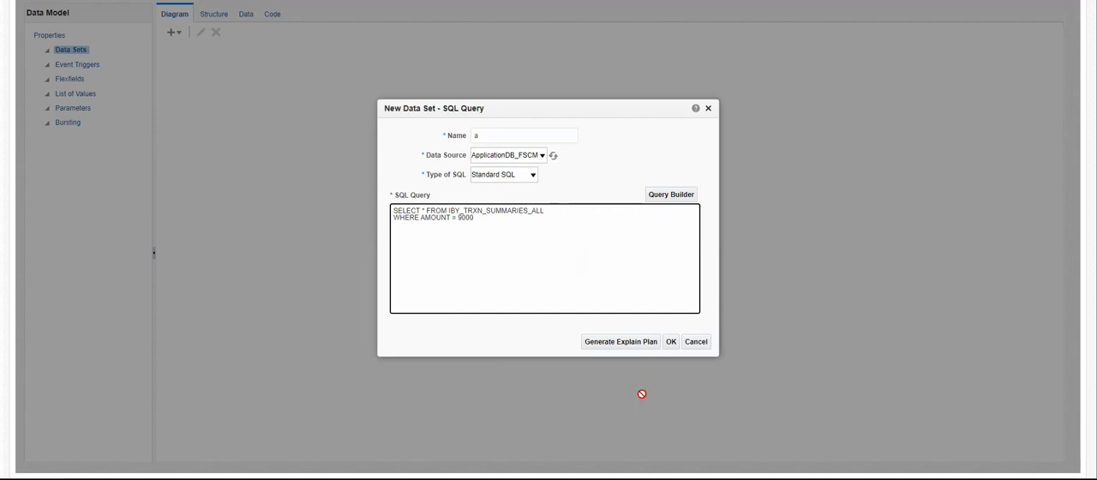
pyautogui.click(656, 343)
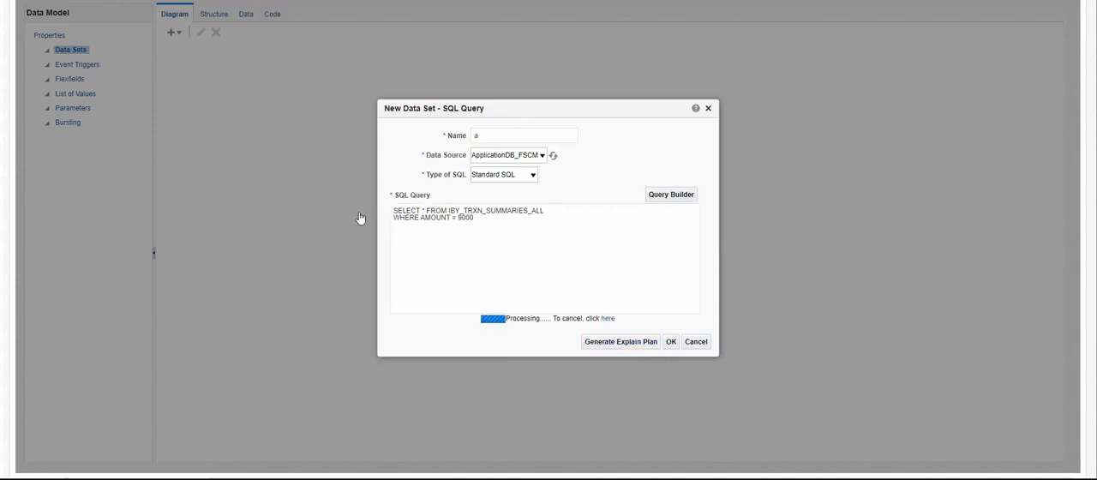
# View the query's data as a table and examine the REQTYPE value of the transaction.
pyautogui.click(244, 12)
pyautogui.click(231, 40)
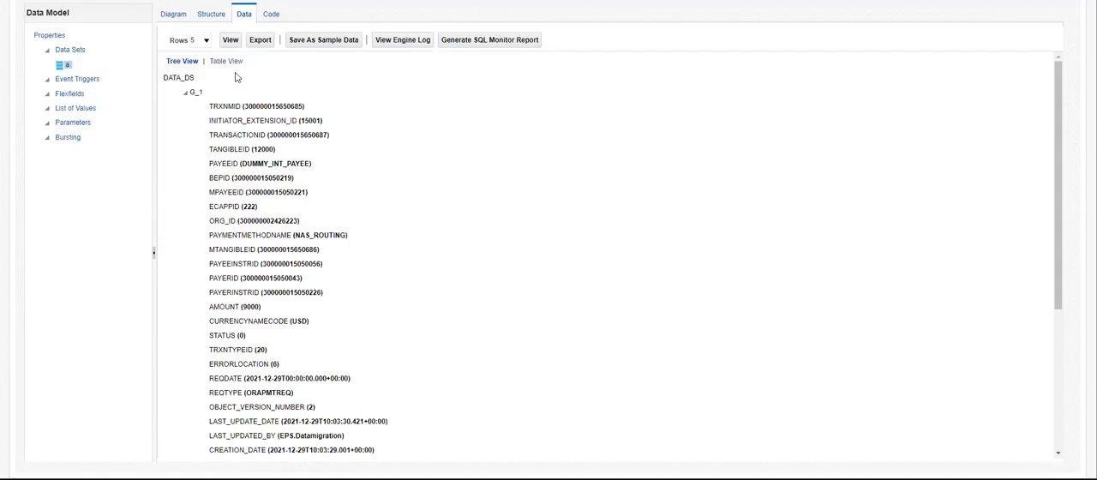
pyautogui.click(226, 61)
pyautogui.moveTo(250, 461); pyautogui.dragTo(420, 460)
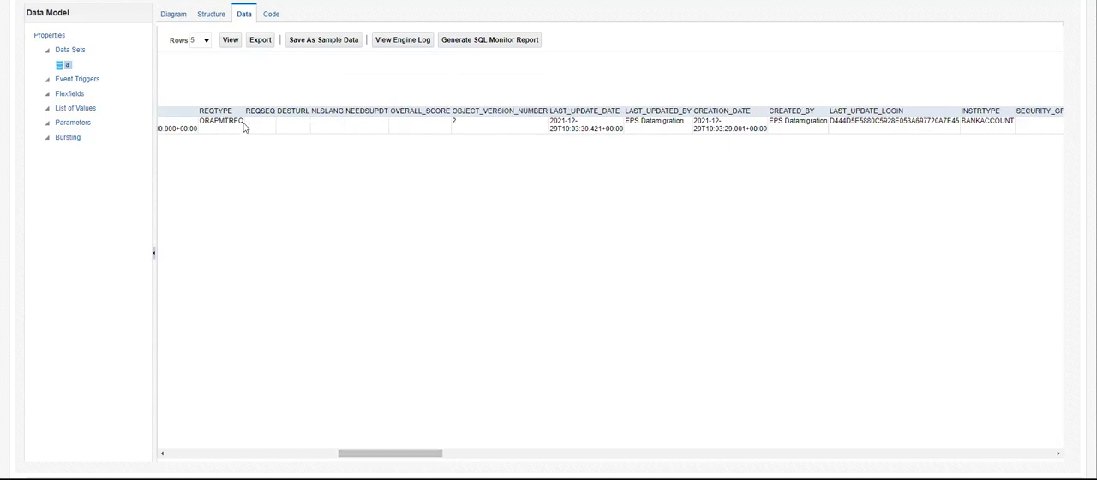
pyautogui.doubleClick(215, 120)
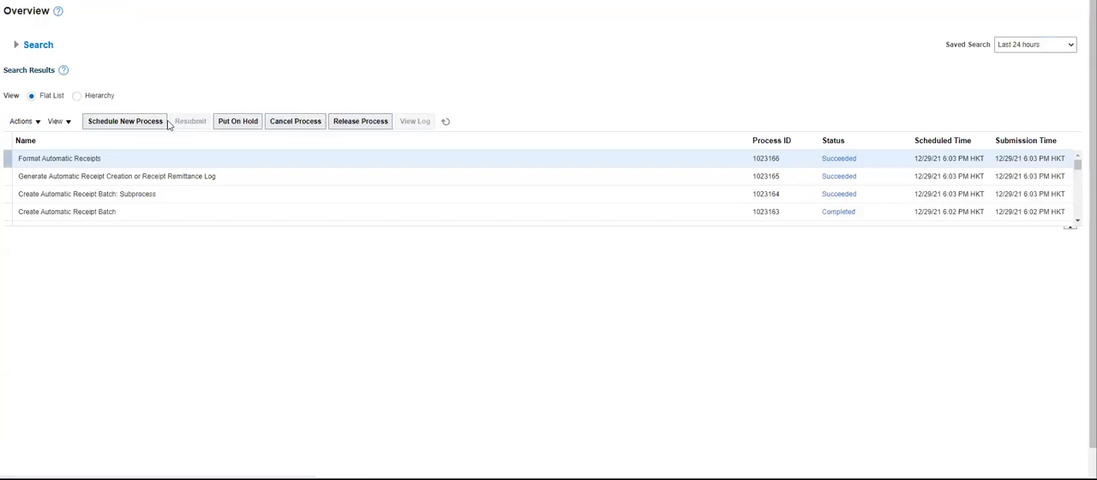
# Search the scheduled processes for %Remittance% and choose Create Receipt Remittance Batch as the new process.
pyautogui.click(152, 123)
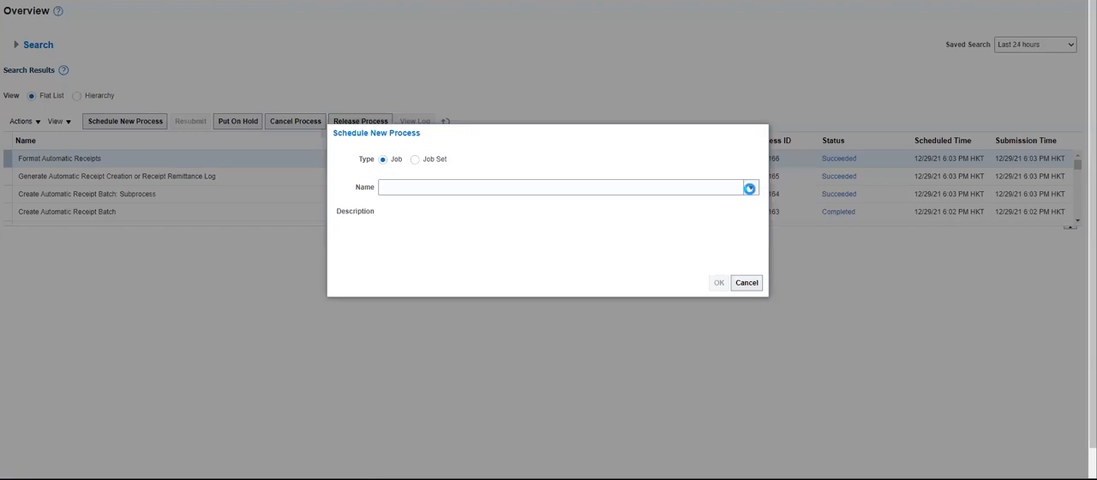
pyautogui.click(748, 188)
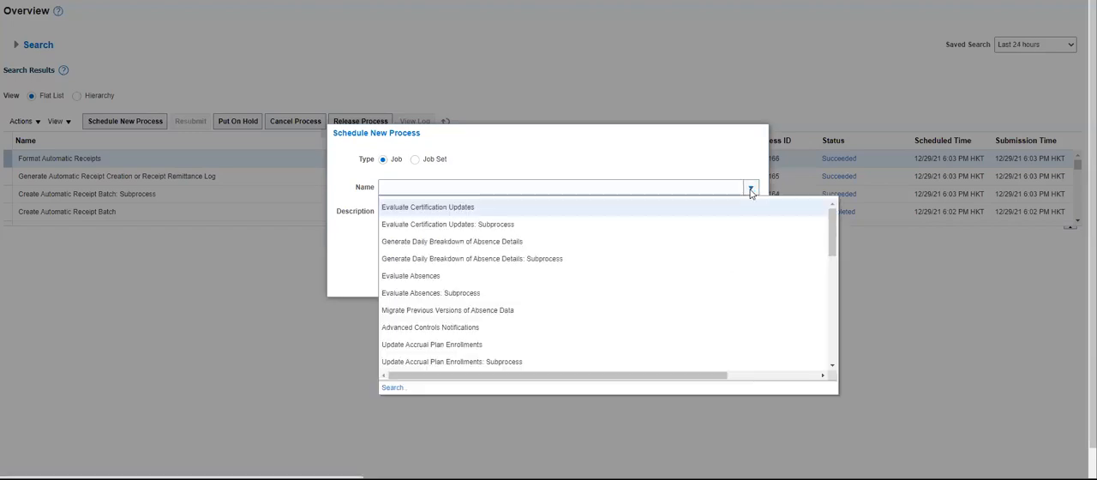
pyautogui.click(393, 388)
pyautogui.click(330, 192)
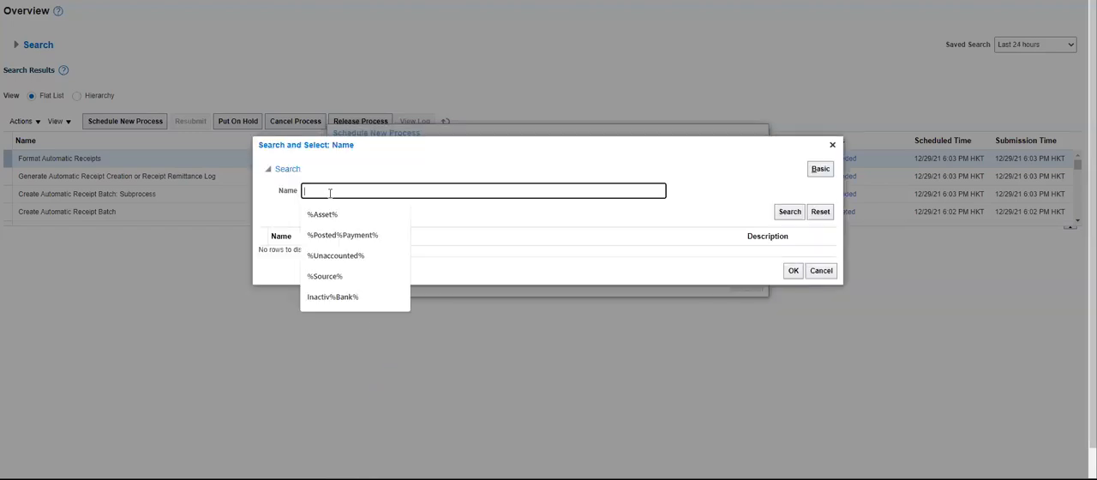
pyautogui.write('%')
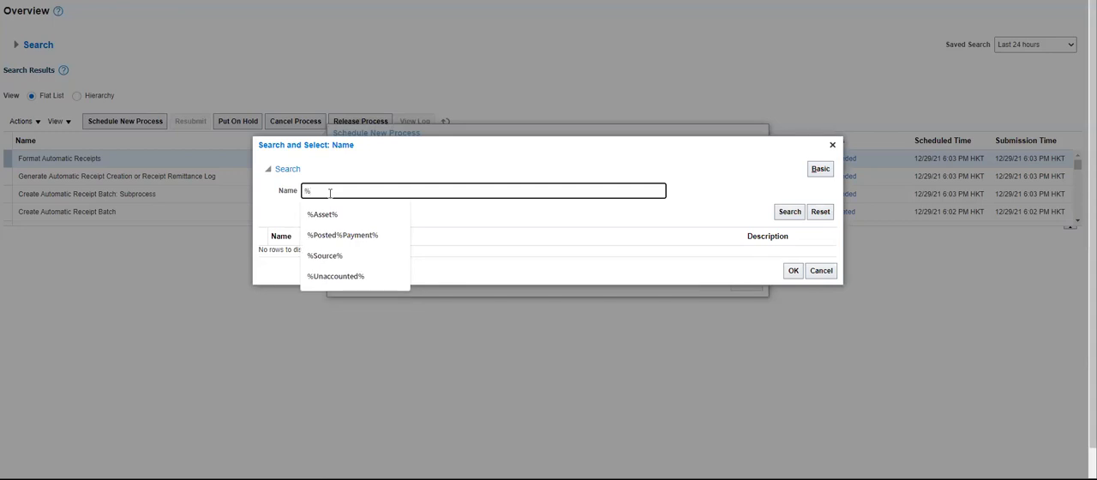
pyautogui.write('Remittance%')
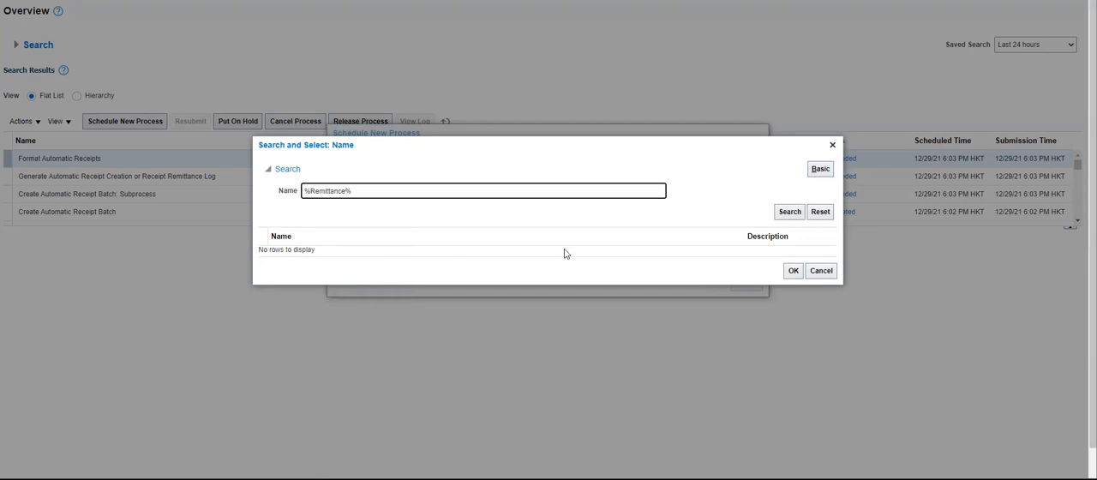
pyautogui.click(781, 214)
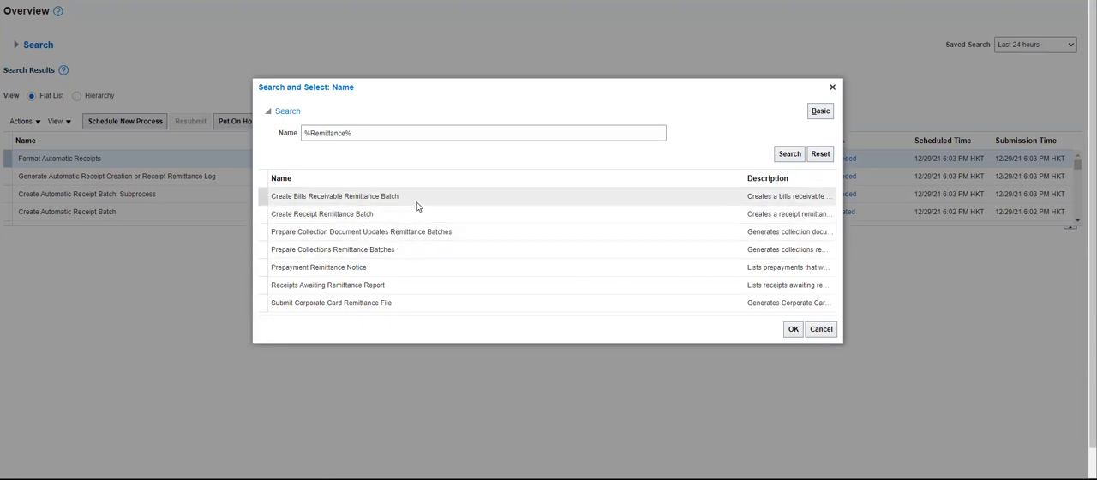
pyautogui.click(394, 223)
pyautogui.click(793, 330)
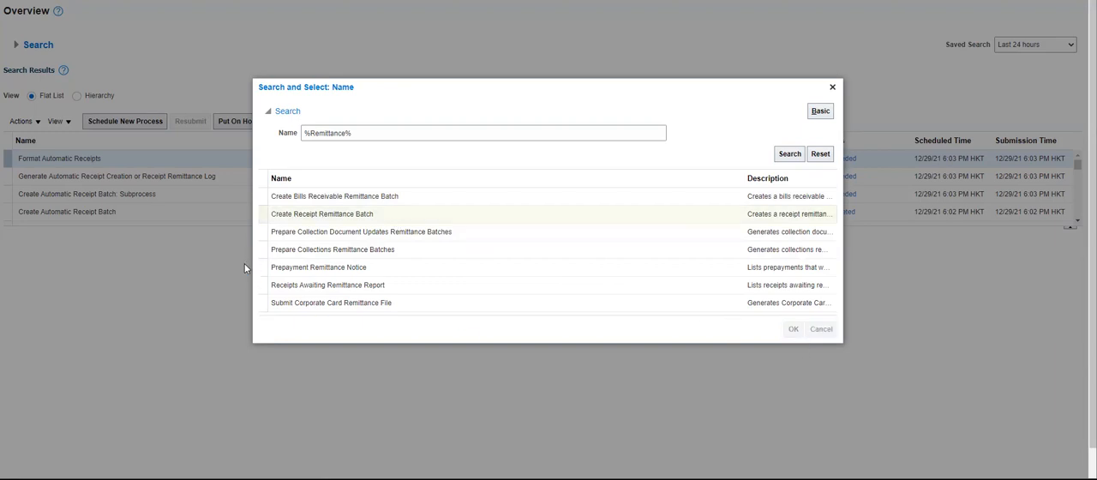
pyautogui.click(719, 283)
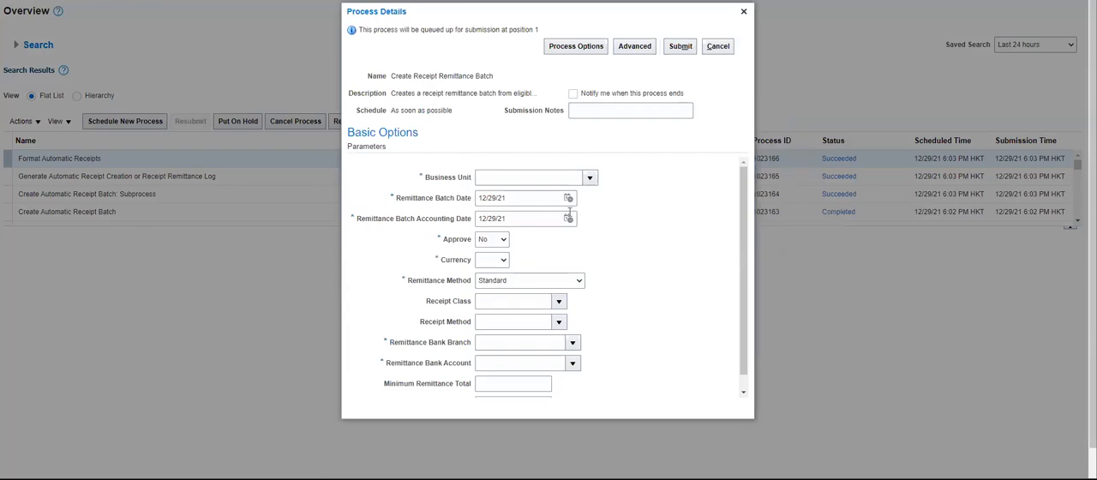
# Set the remittance batch's business unit to SG BU, Approve to Yes and currency to USD.
pyautogui.click(589, 177)
pyautogui.click(515, 199)
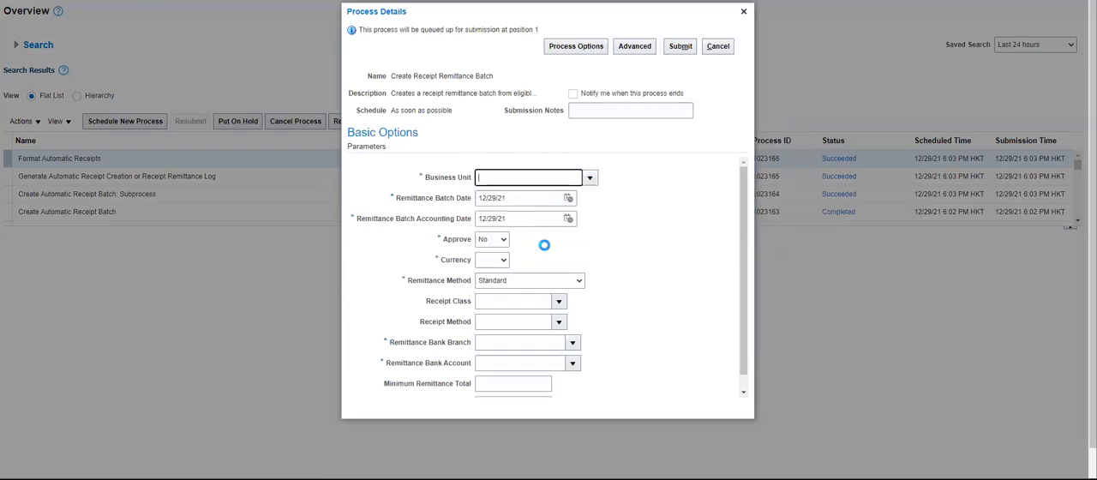
pyautogui.click(504, 239)
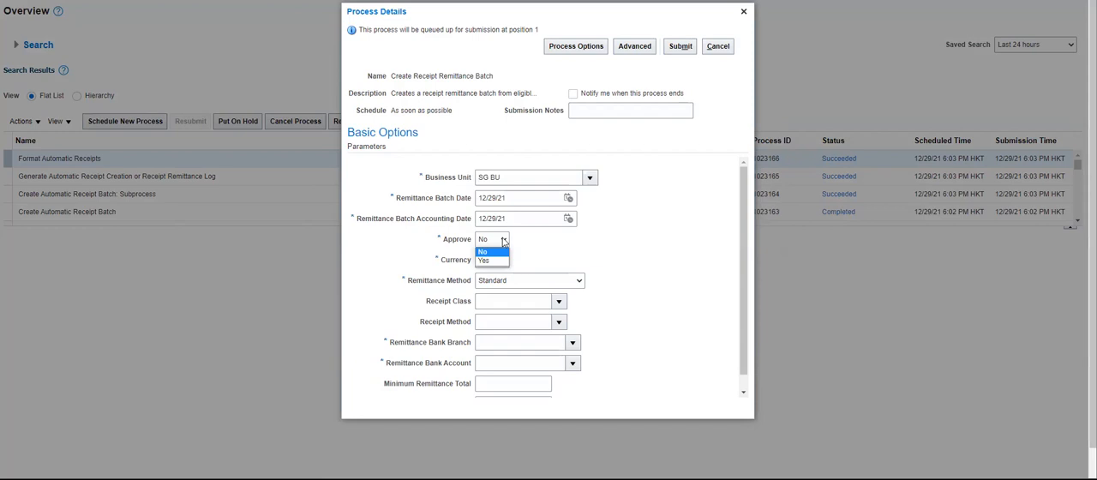
pyautogui.click(494, 263)
pyautogui.scroll(-1, 667, 259)
pyautogui.scroll(-1, 586, 371)
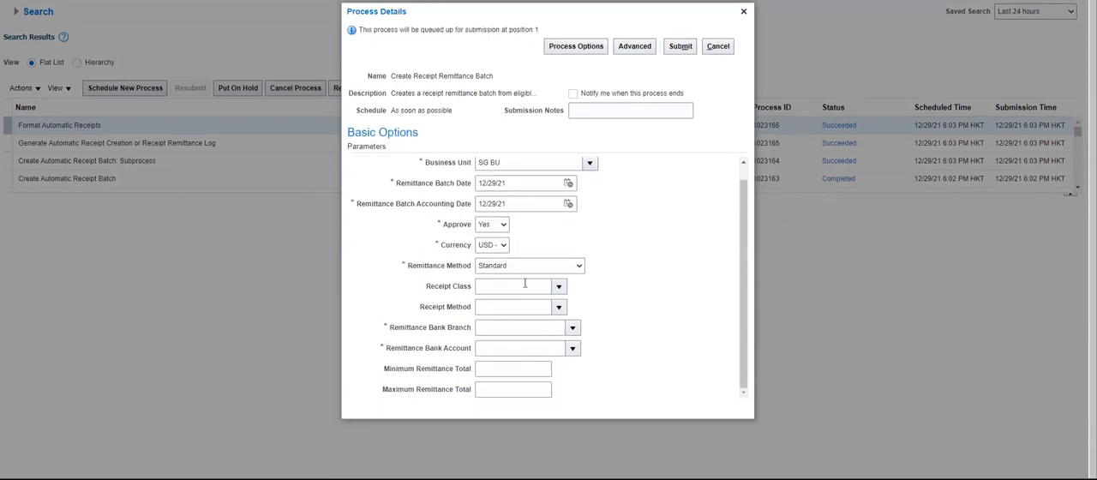
# Set the remittance bank branch to OCBC BANK and bank account to NASACCOUNT, and submit the process.
pyautogui.click(571, 327)
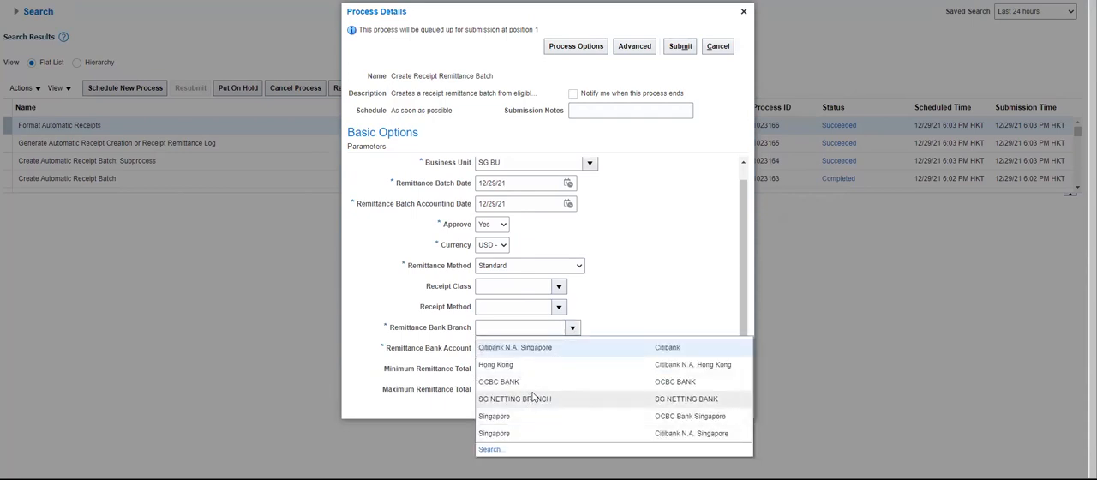
pyautogui.click(543, 388)
pyautogui.click(571, 348)
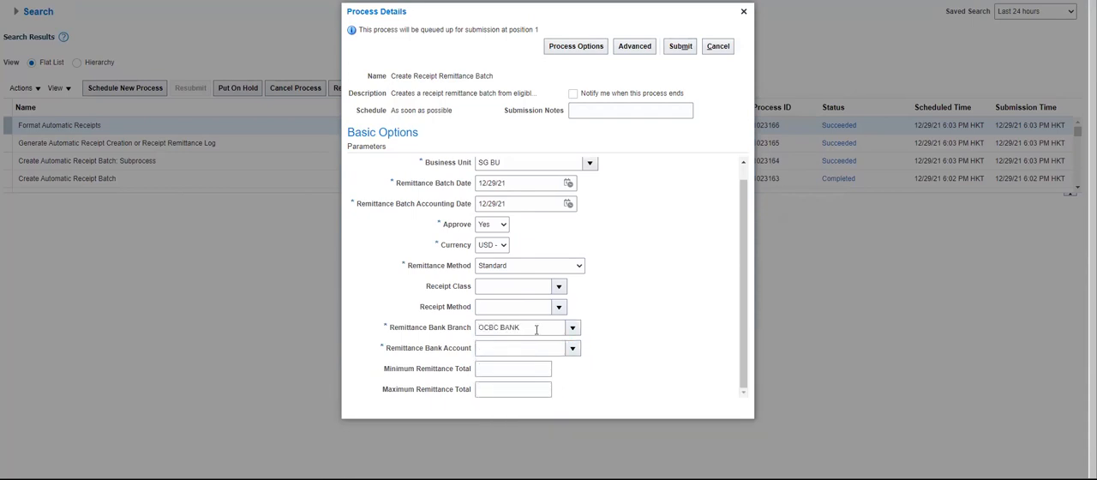
pyautogui.click(527, 372)
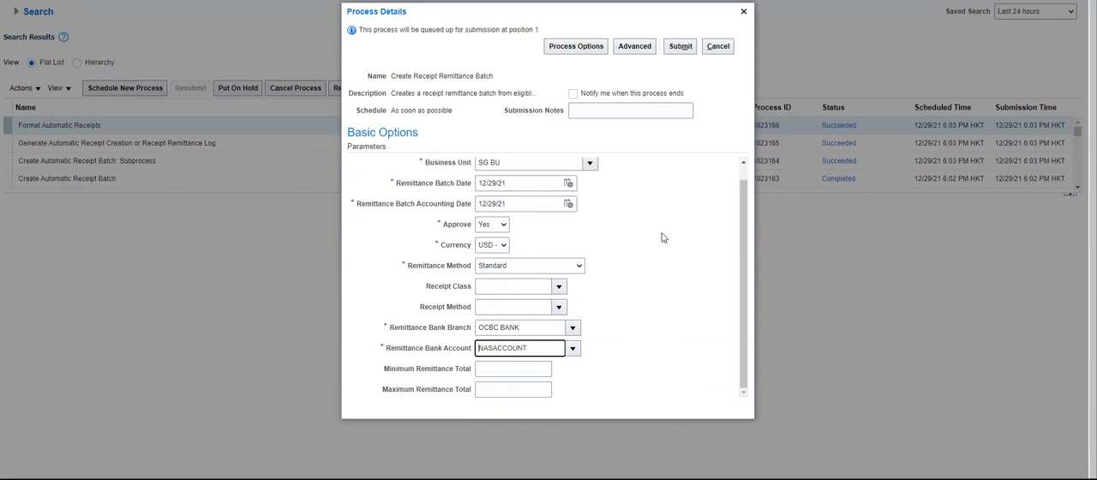
pyautogui.click(689, 45)
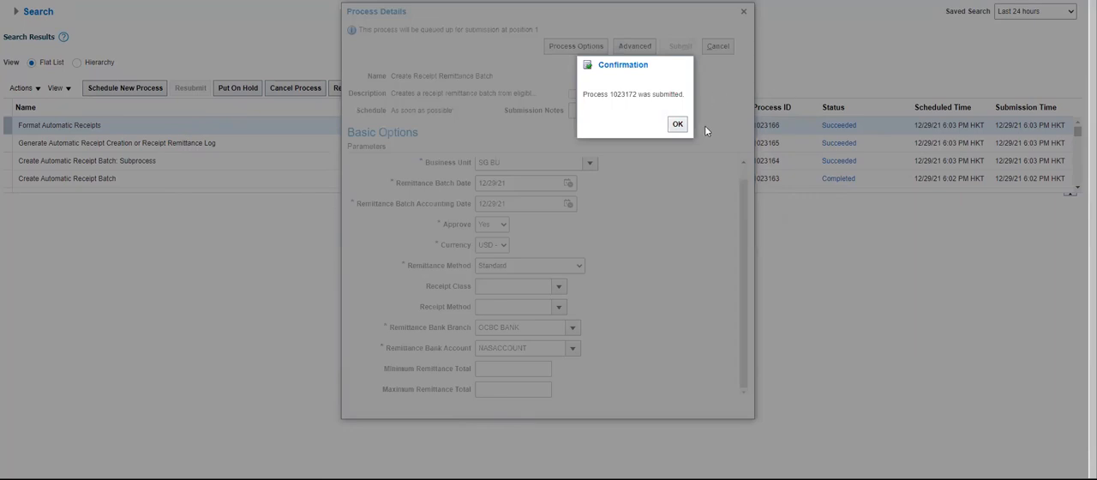
pyautogui.click(676, 123)
# Return the data model to its diagram, and refresh the scheduled processes list to check the status of Create Receipt Remittance Batch.
pyautogui.click(446, 90)
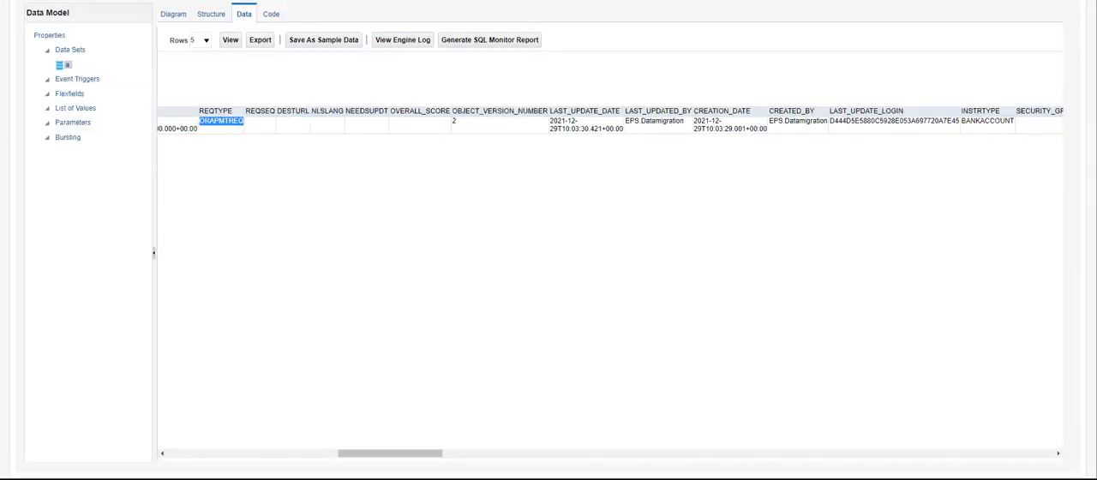
pyautogui.click(174, 14)
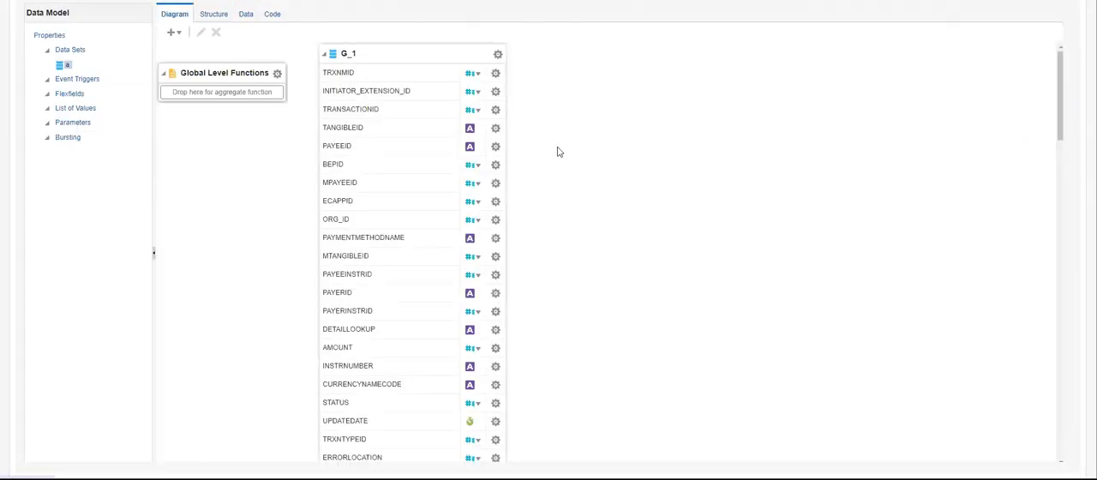
pyautogui.click(497, 57)
pyautogui.click(195, 199)
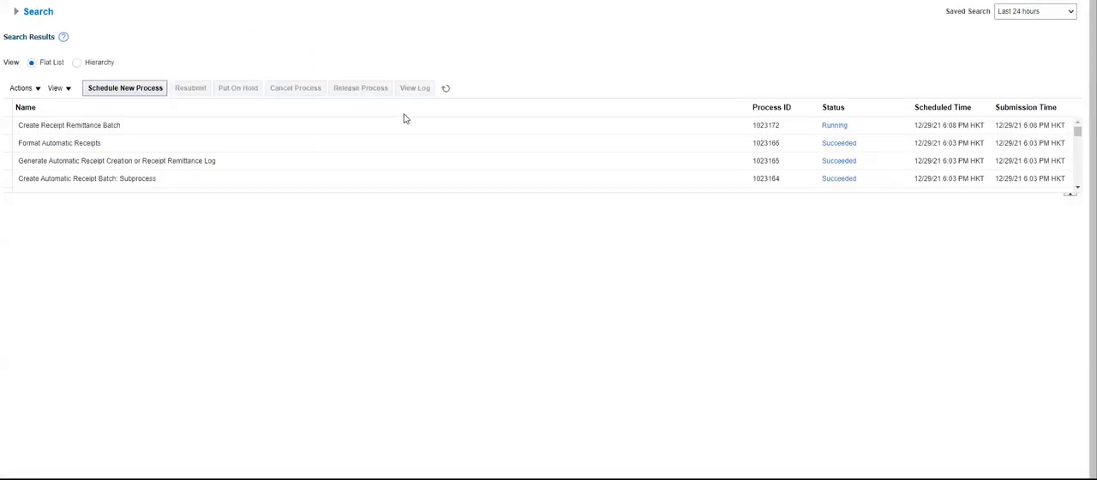
pyautogui.click(446, 88)
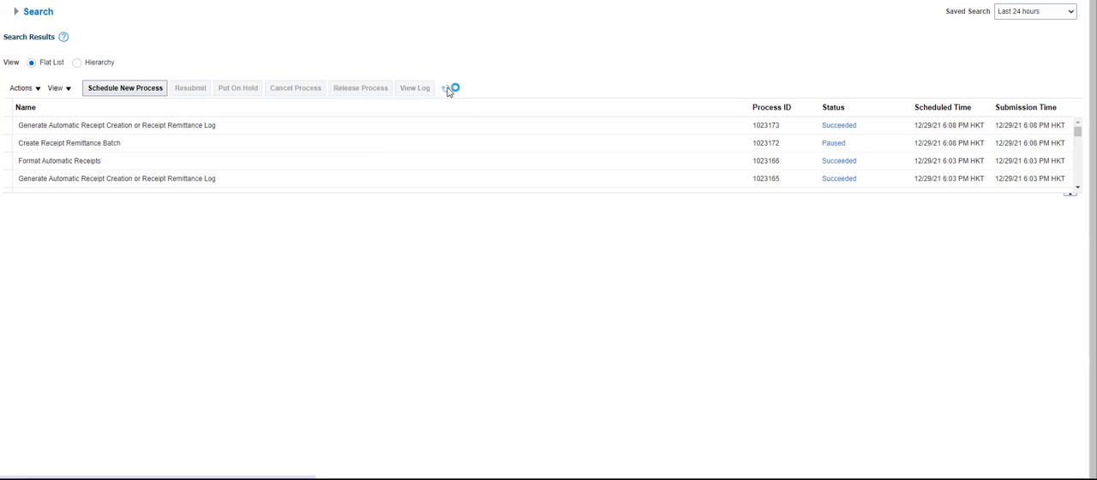
pyautogui.click(445, 88)
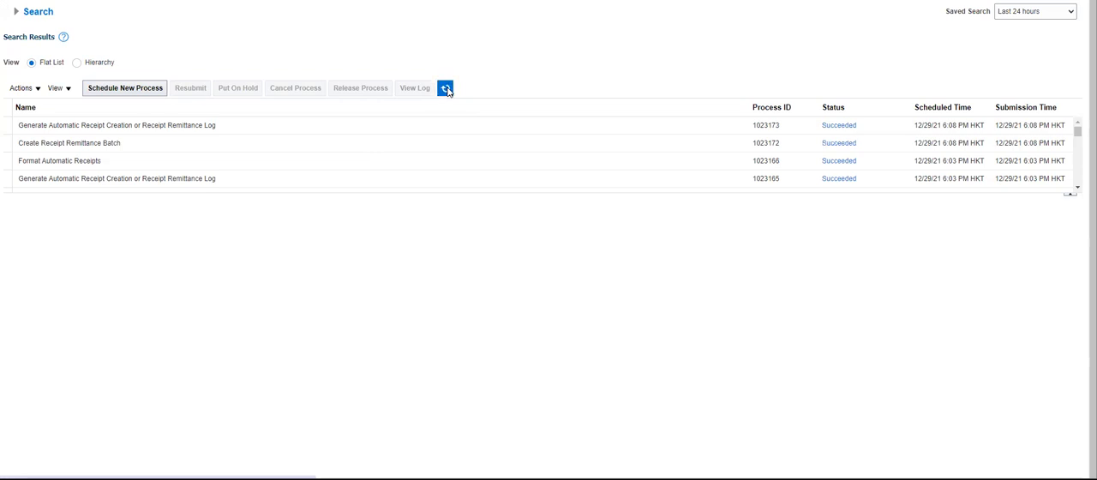
# Open the output of the newest Generate Automatic Receipt Creation or Receipt Remittance Log process and read its remittance summary.
pyautogui.click(250, 130)
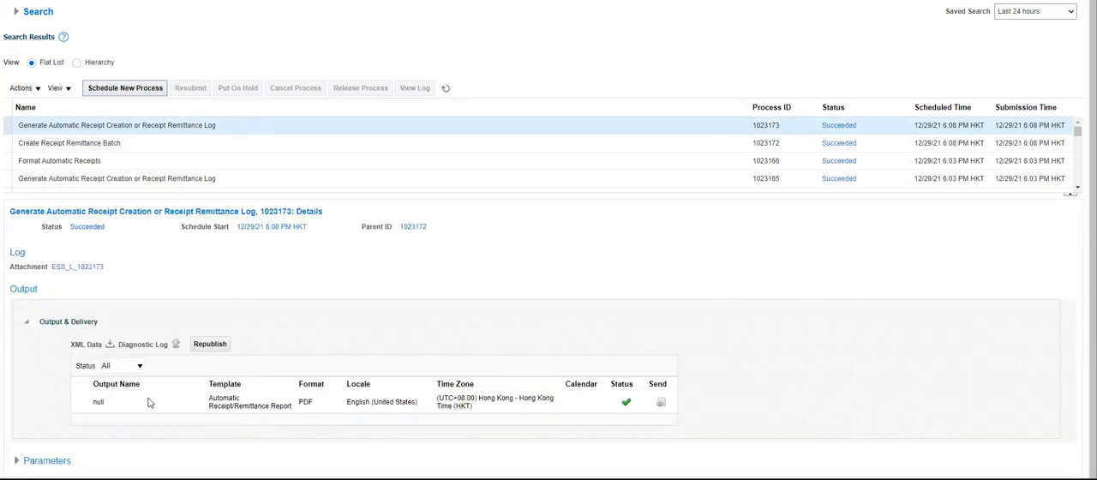
pyautogui.click(97, 402)
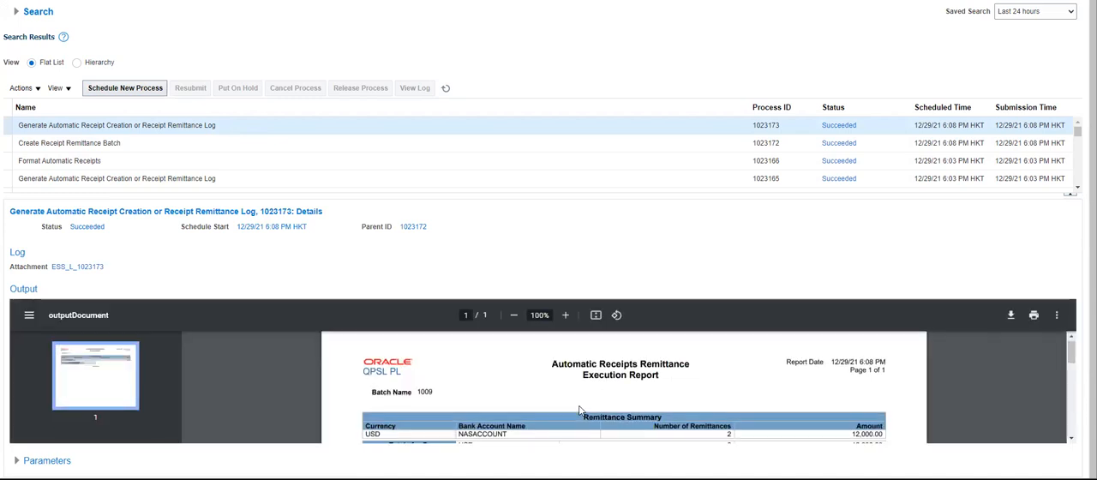
pyautogui.scroll(-1, 579, 410)
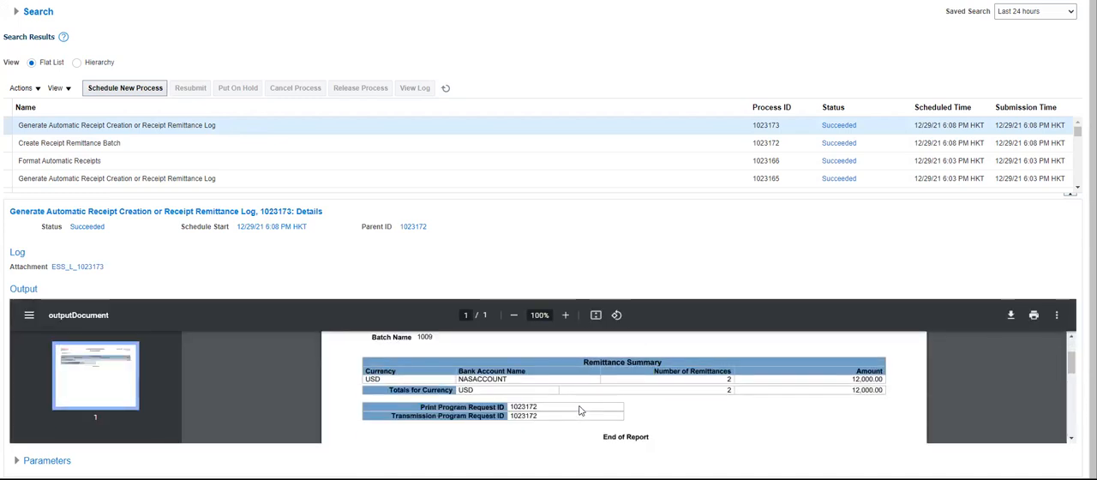
pyautogui.scroll(-1, 579, 411)
pyautogui.scroll(1, 579, 411)
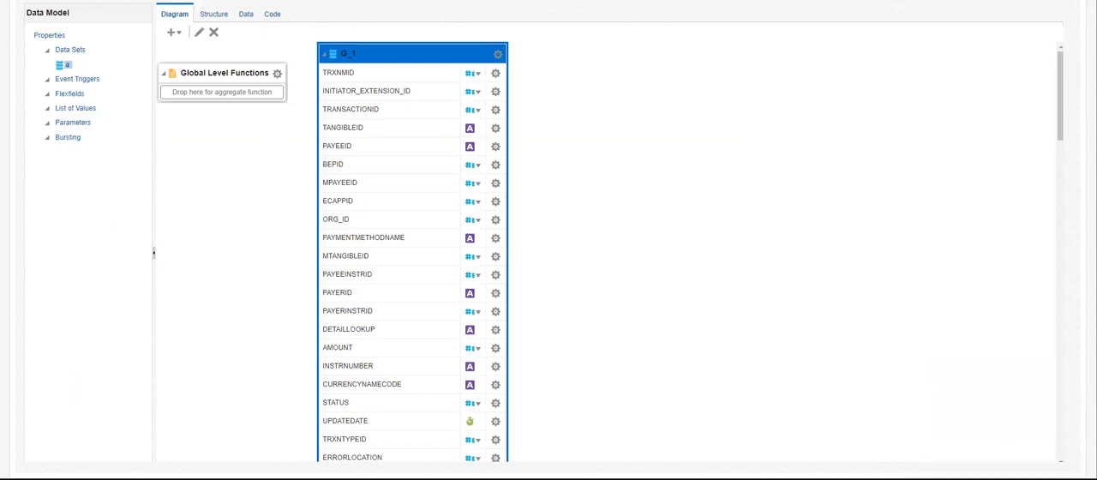
# Reload the data model's query data in table view and examine the REQTYPE value of the second transaction row.
pyautogui.click(245, 14)
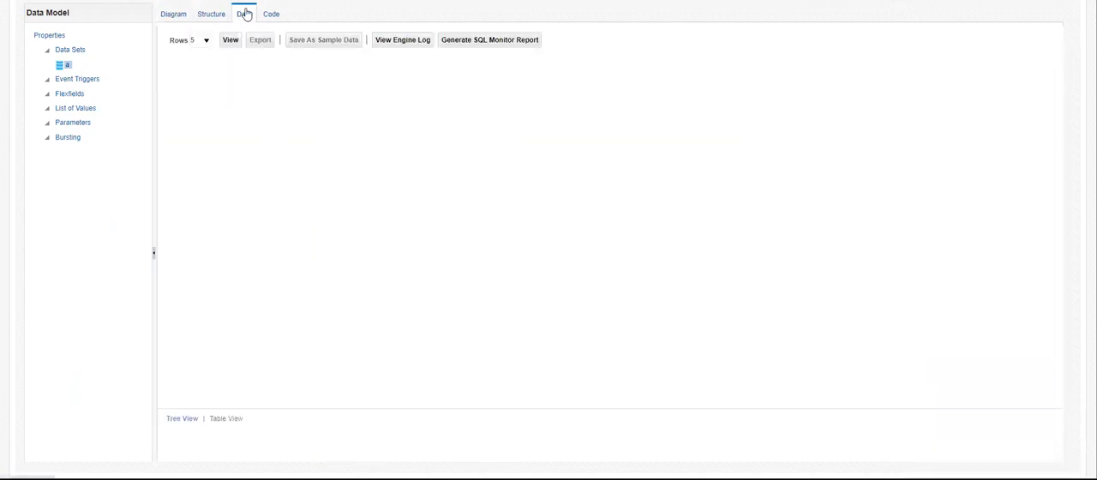
pyautogui.click(229, 40)
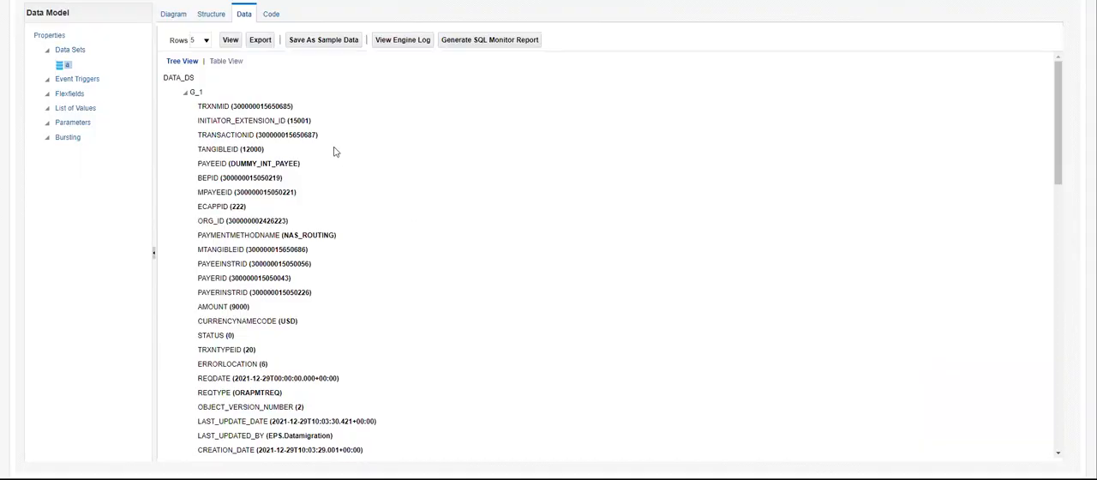
pyautogui.click(230, 63)
pyautogui.click(837, 454)
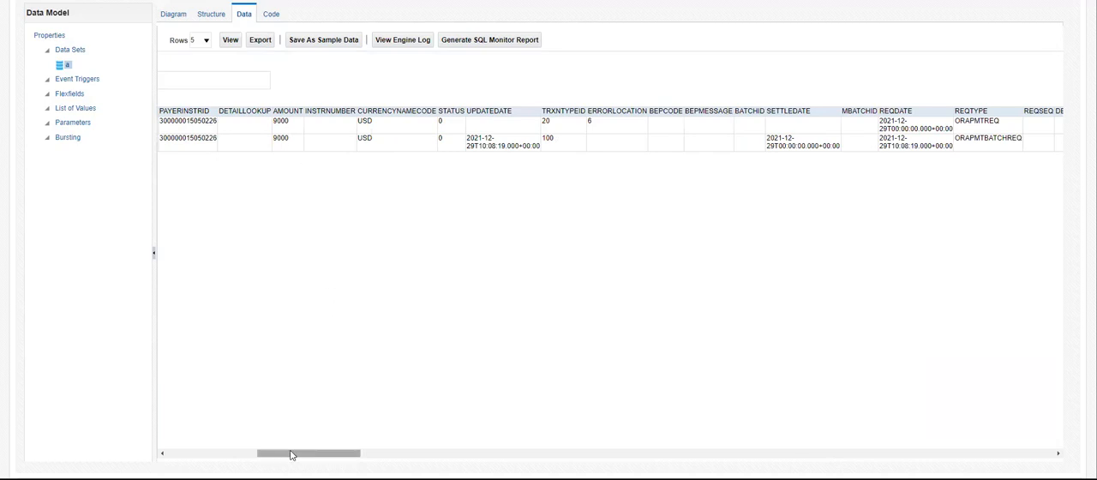
pyautogui.moveTo(290, 455); pyautogui.dragTo(330, 455)
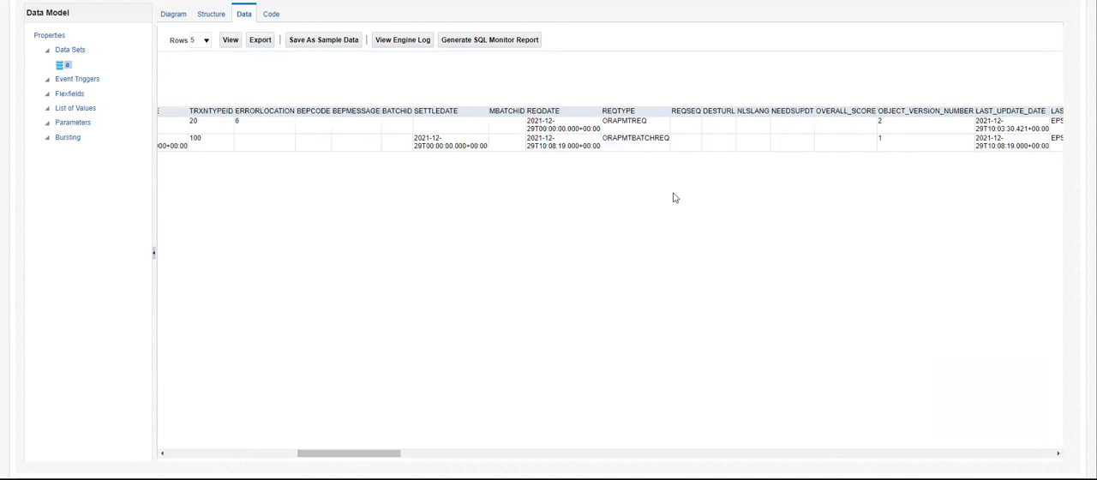
pyautogui.doubleClick(643, 139)
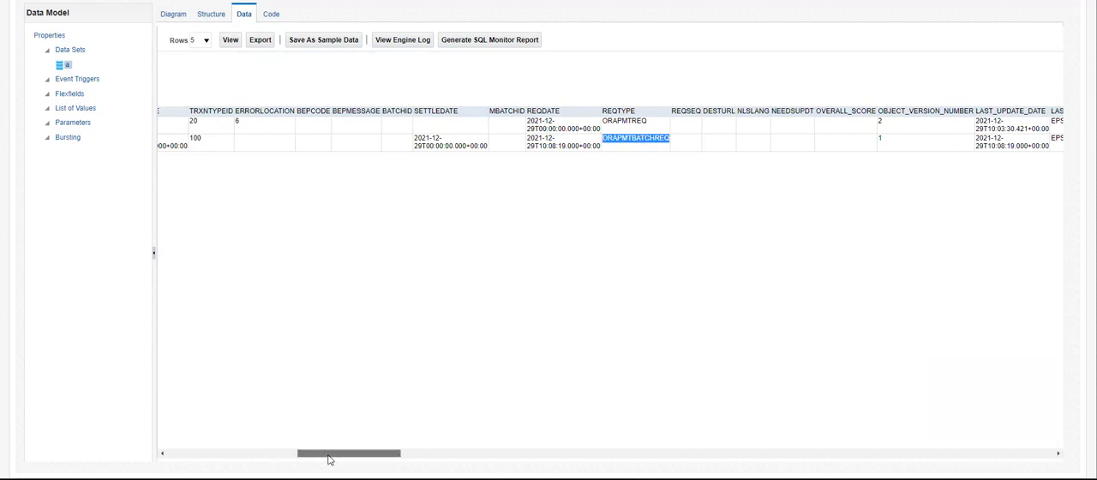
# Examine the STATUS and SETTLEDATE values of the second transaction row.
pyautogui.moveTo(329, 459); pyautogui.dragTo(303, 453)
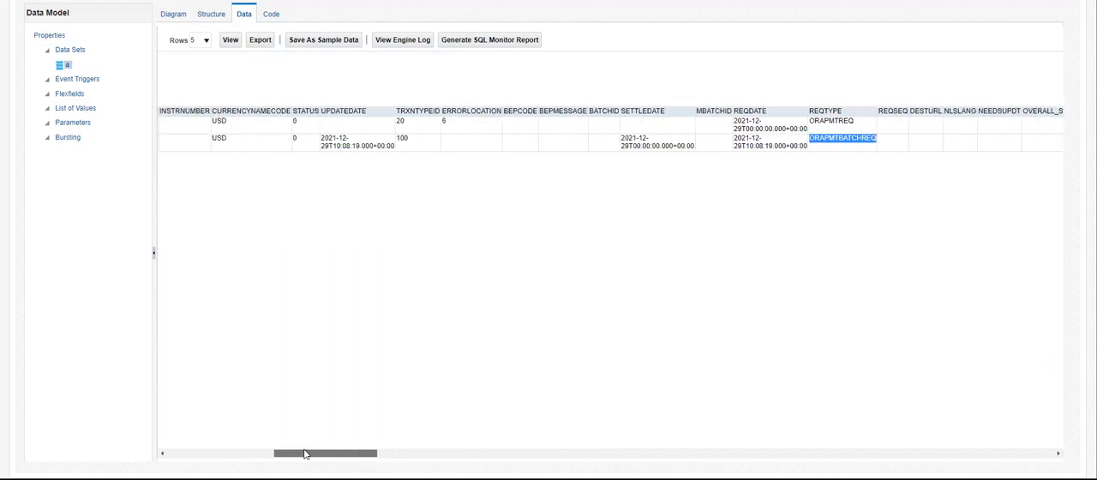
pyautogui.doubleClick(295, 139)
pyautogui.doubleClick(655, 141)
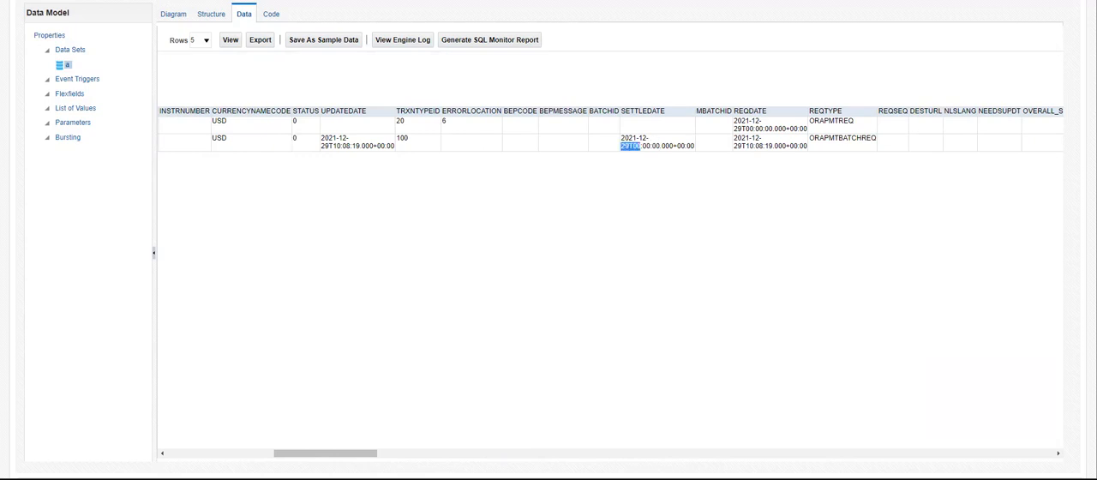